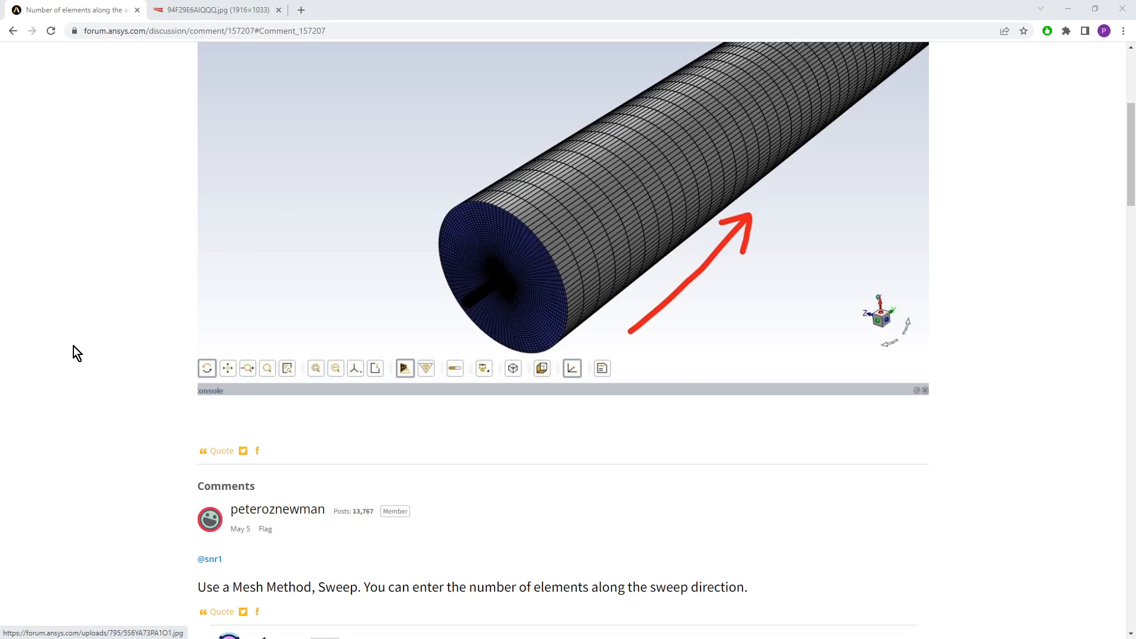
# Step: Read through the forum thread on setting the element count along a cylinder down to its latest reply, and switch to Workbench
pyautogui.scroll(-10, 84, 365)
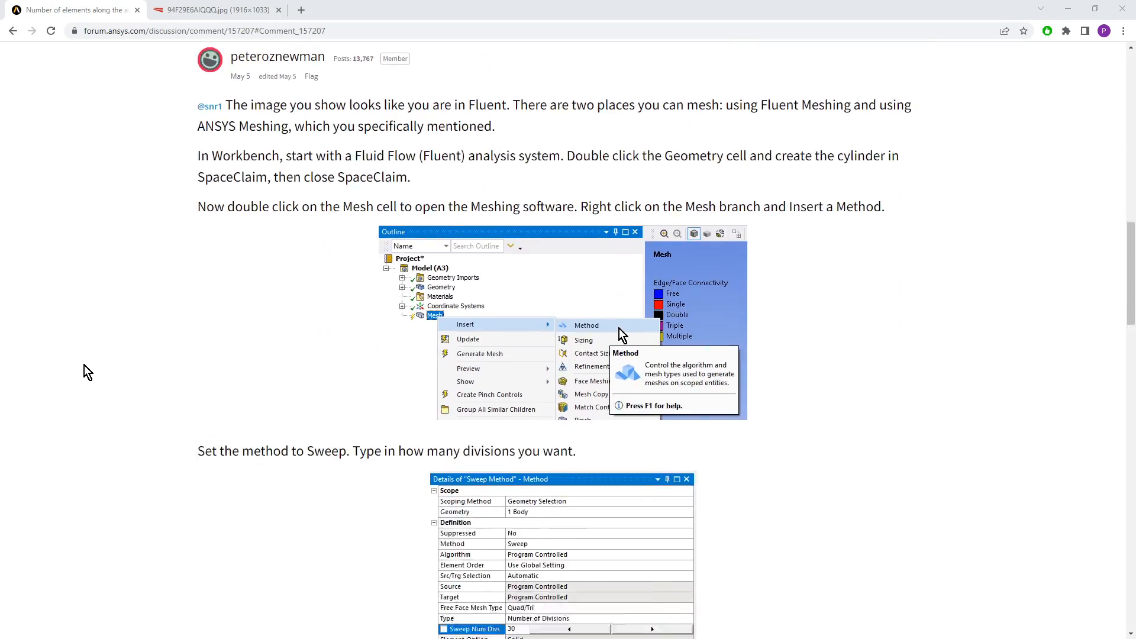
pyautogui.scroll(-15, 84, 365)
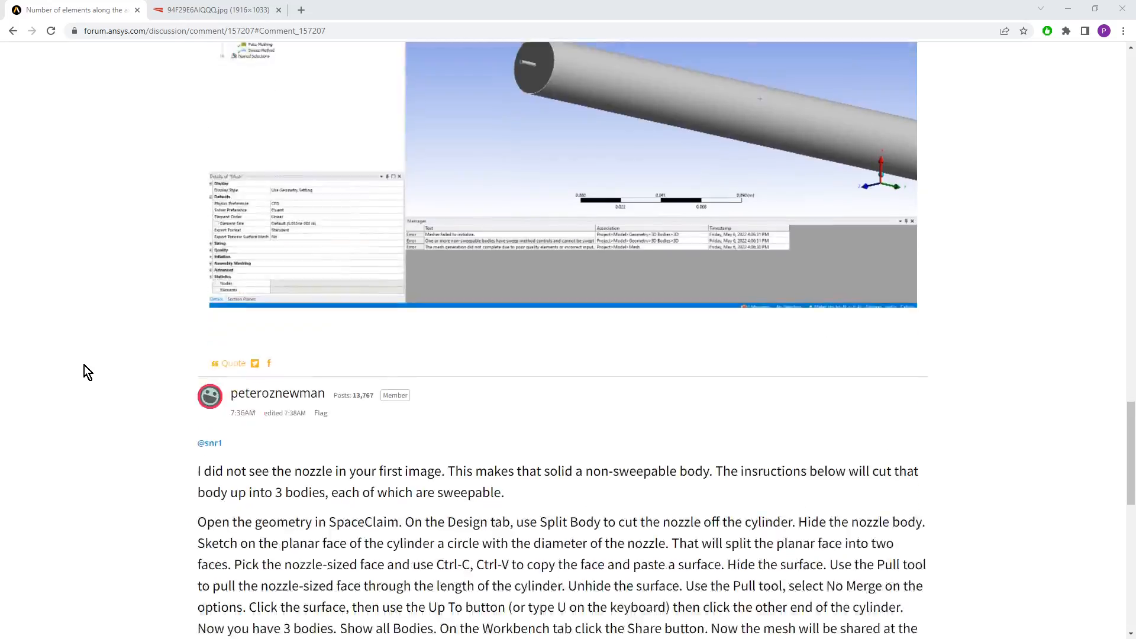
pyautogui.scroll(-12, 84, 364)
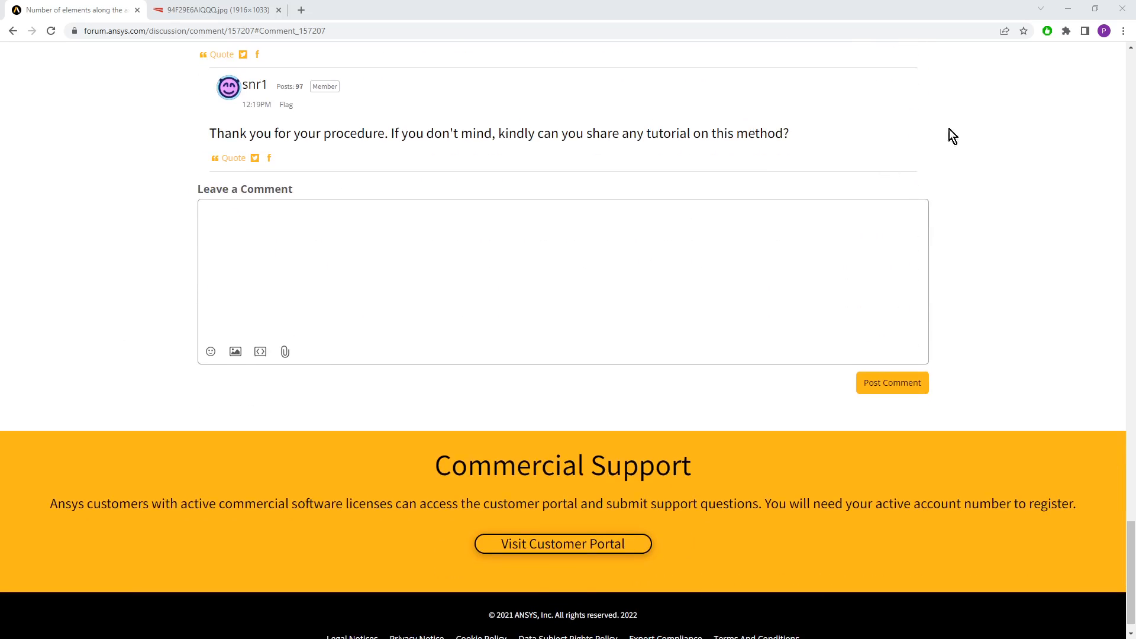
pyautogui.click(1071, 9)
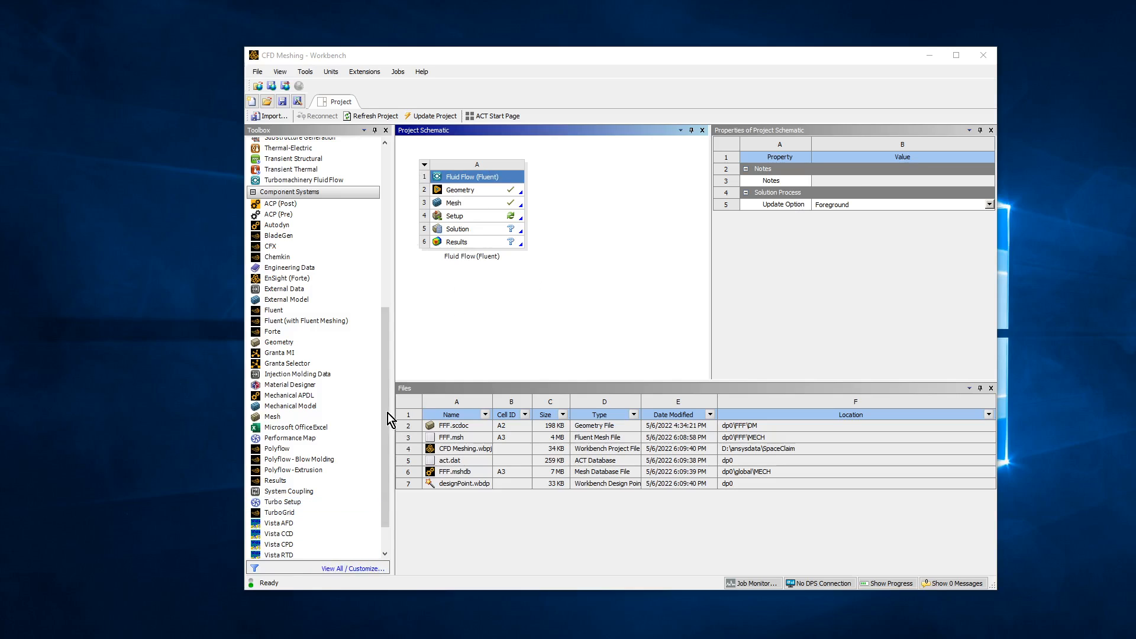
# Step: Add a standalone Mesh system beside the Fluid Flow system and import "Nozzle and Cylinder - Before.scdoc" as its geometry
pyautogui.scroll(1, 383, 406)
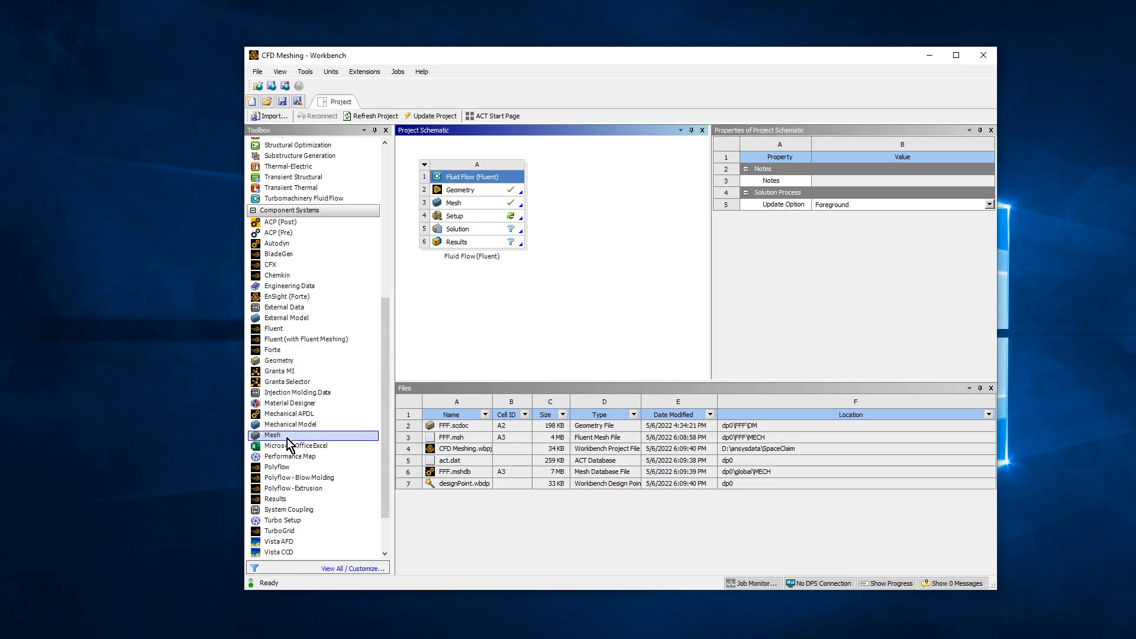
pyautogui.moveTo(287, 438); pyautogui.dragTo(603, 196)
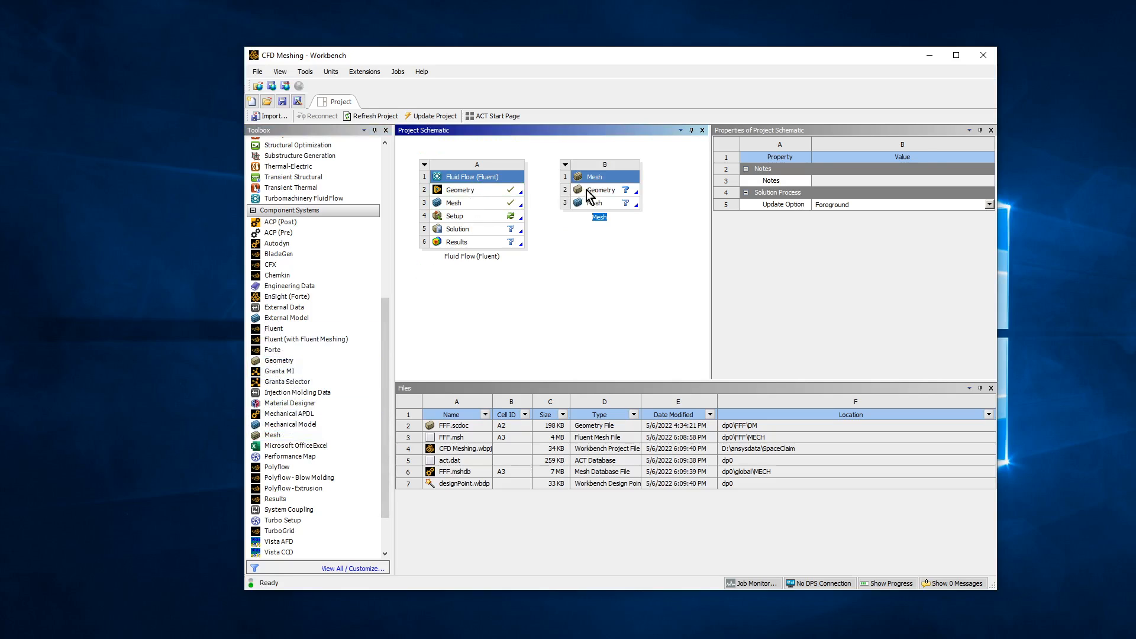
pyautogui.click(587, 190)
pyautogui.rightClick(587, 190)
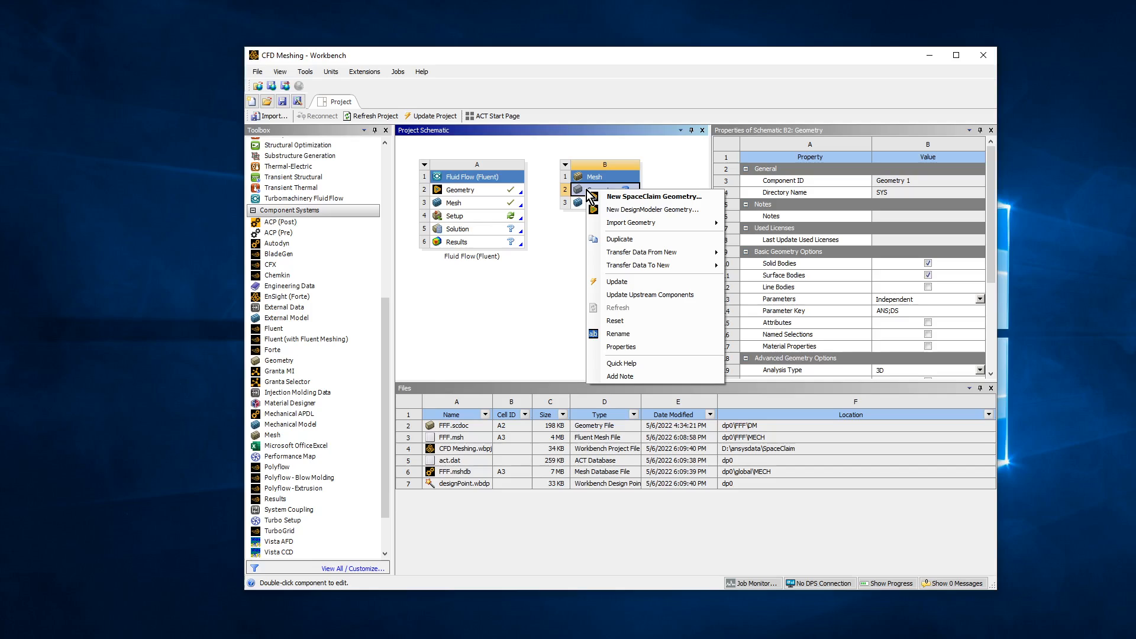
pyautogui.moveTo(644, 228)
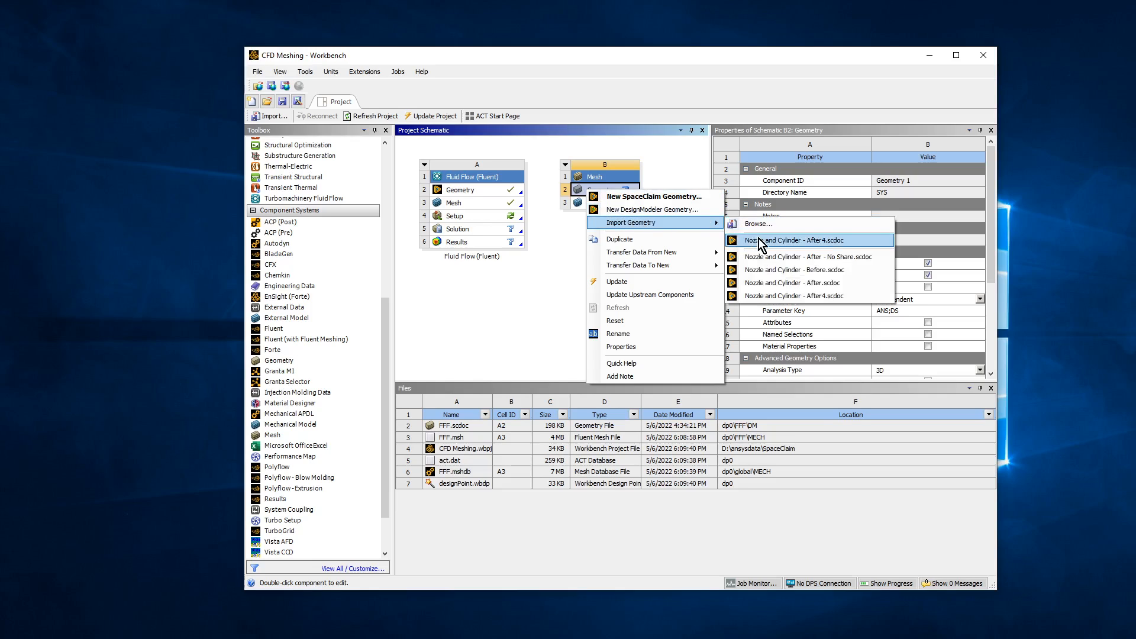
pyautogui.click(776, 269)
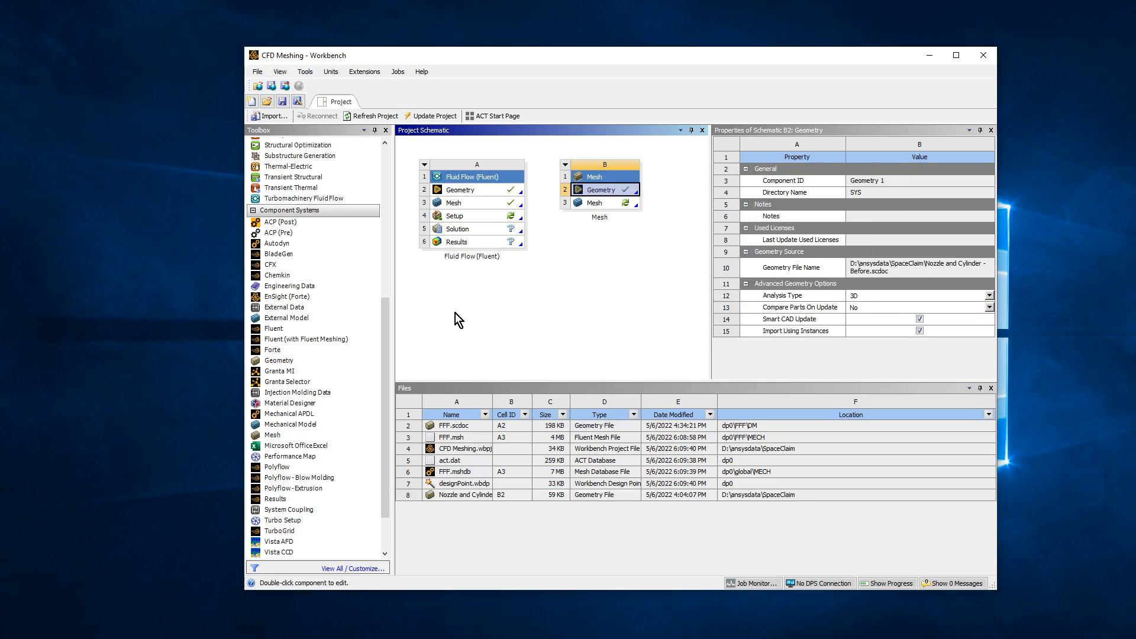
# Step: Open the imported geometry in SpaceClaim and split the nozzle off the solid, using the cylinder's planar end face as the cutter
pyautogui.doubleClick(601, 190)
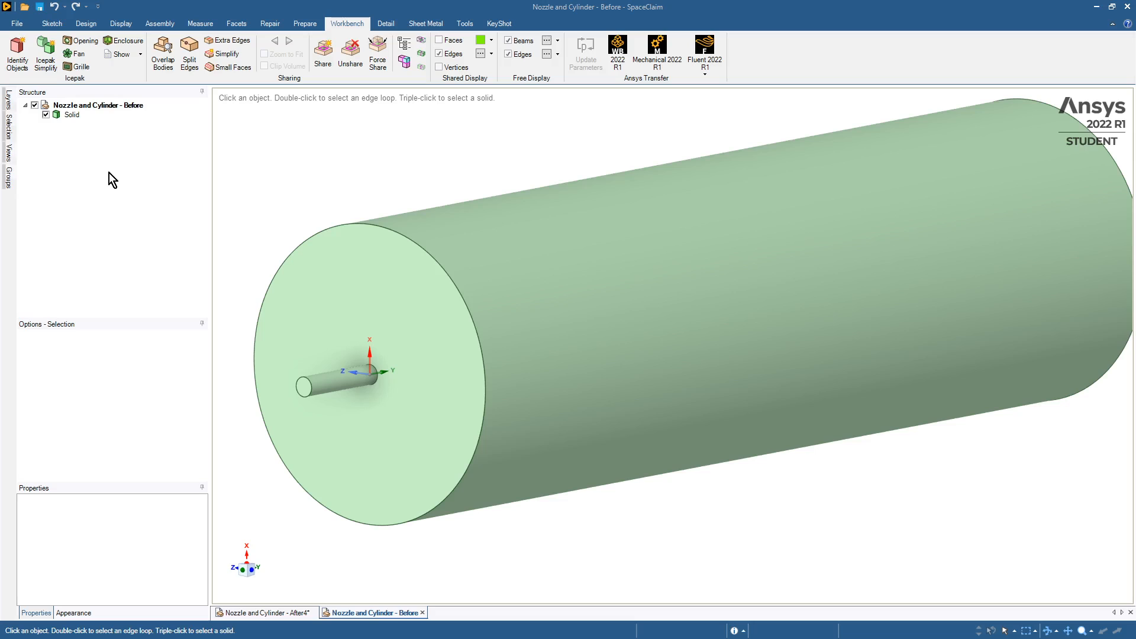
pyautogui.click(305, 385)
pyautogui.click(85, 23)
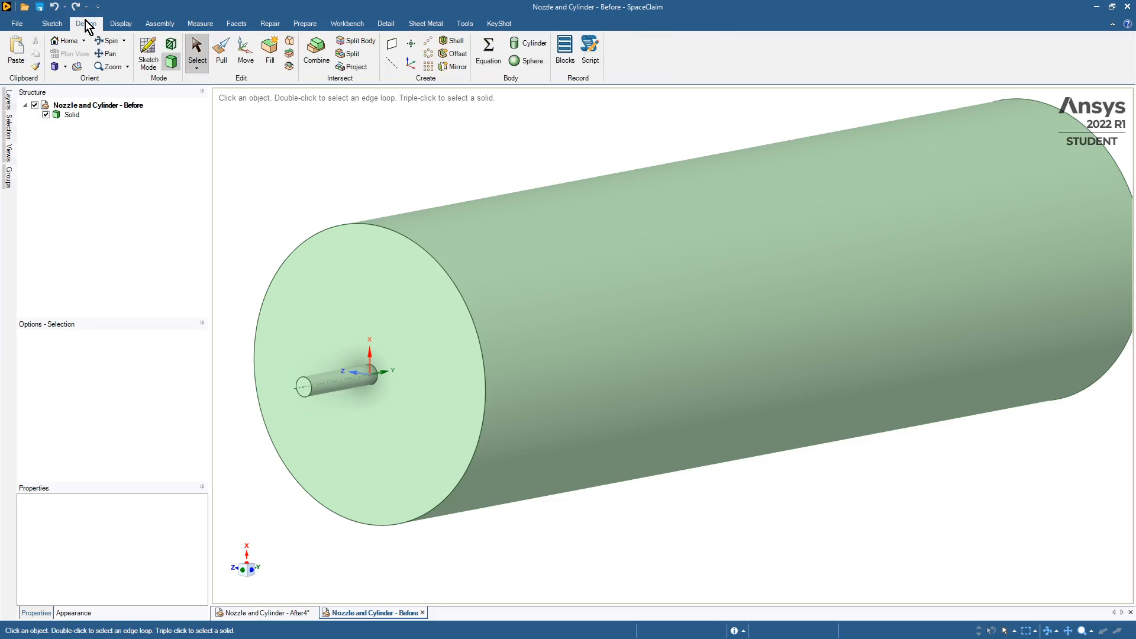
pyautogui.click(365, 42)
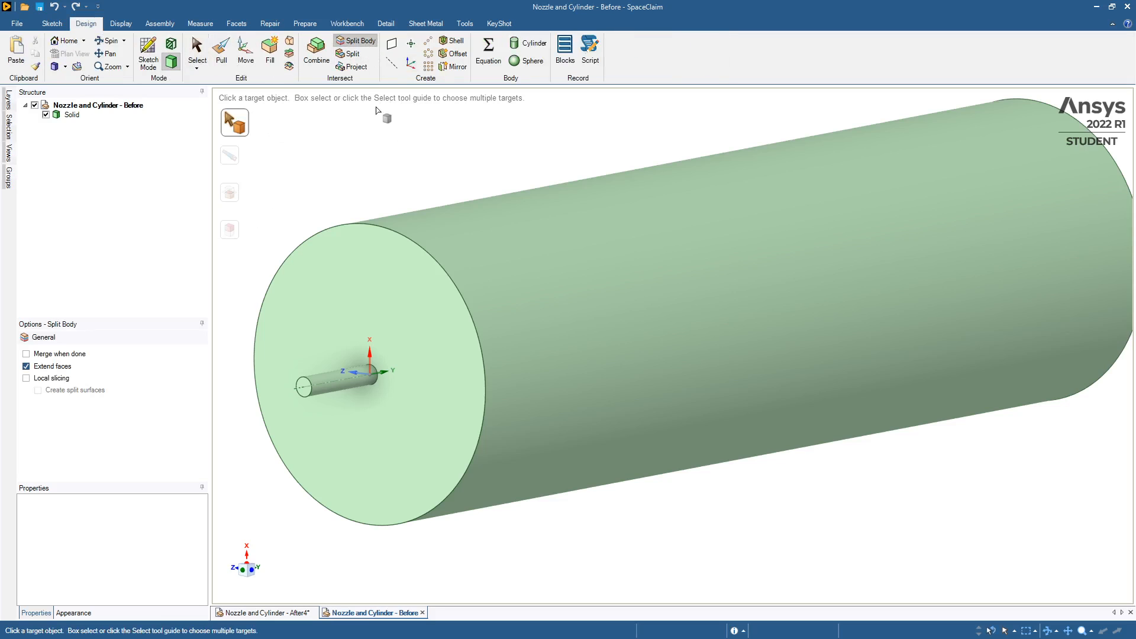
pyautogui.click(389, 264)
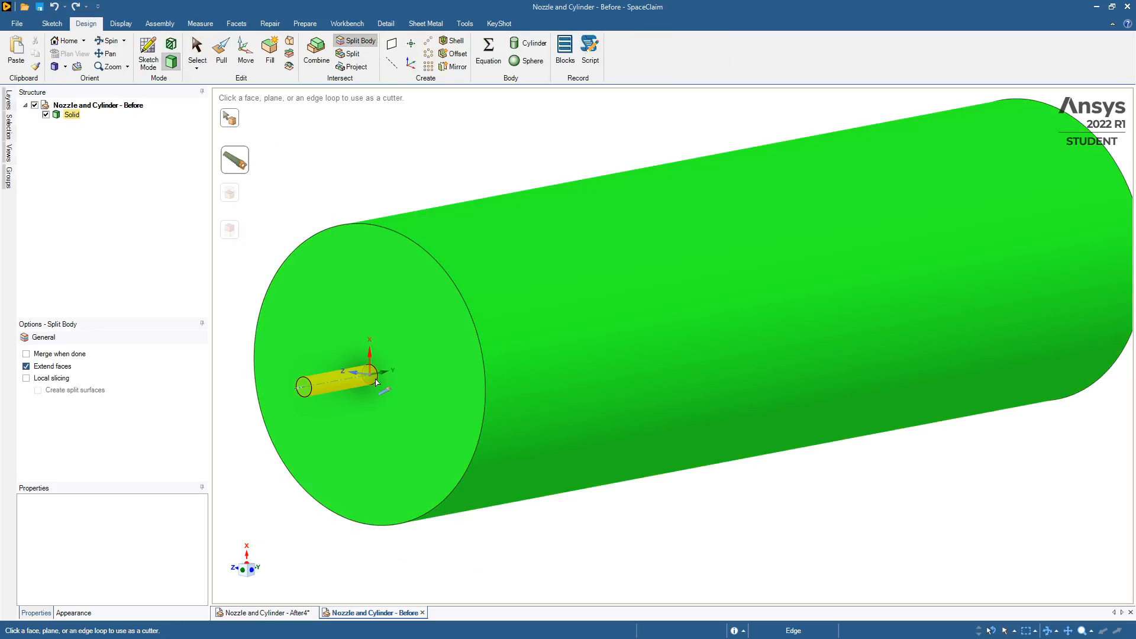
pyautogui.click(397, 393)
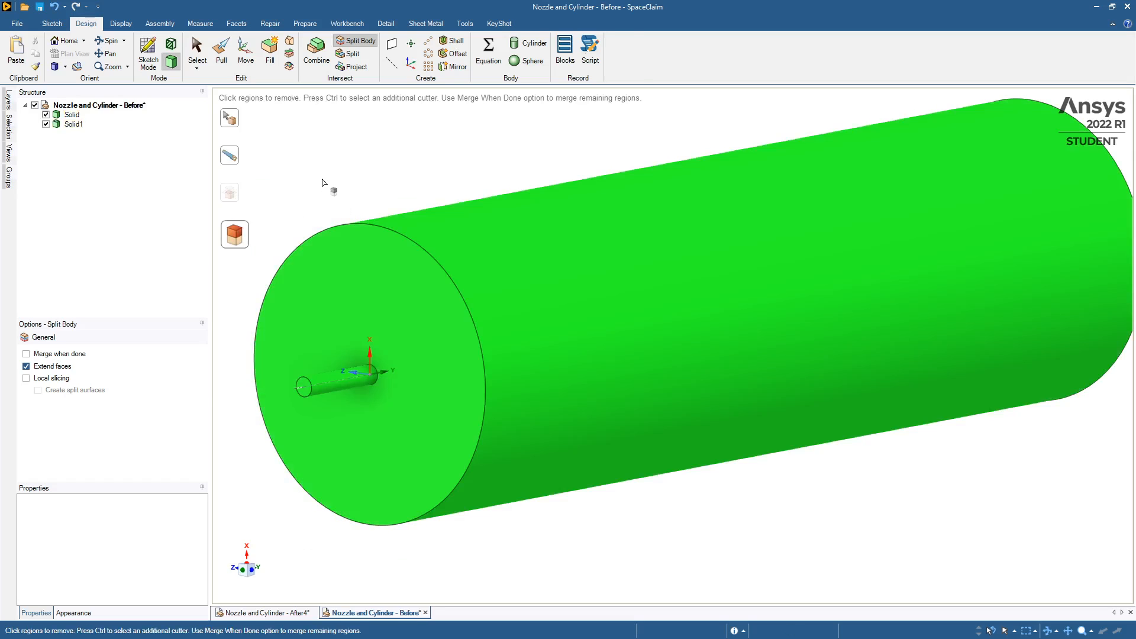
pyautogui.click(322, 180)
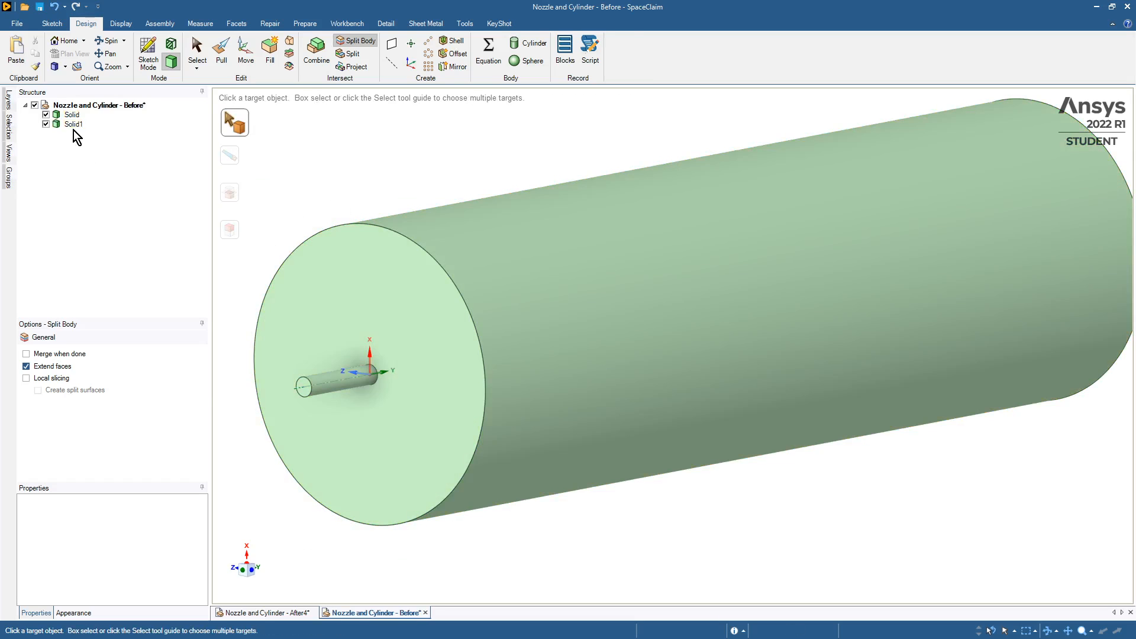
# Step: Leave the Split Body tool and rename the large body Solid1 as Cylinder
pyautogui.click(66, 126)
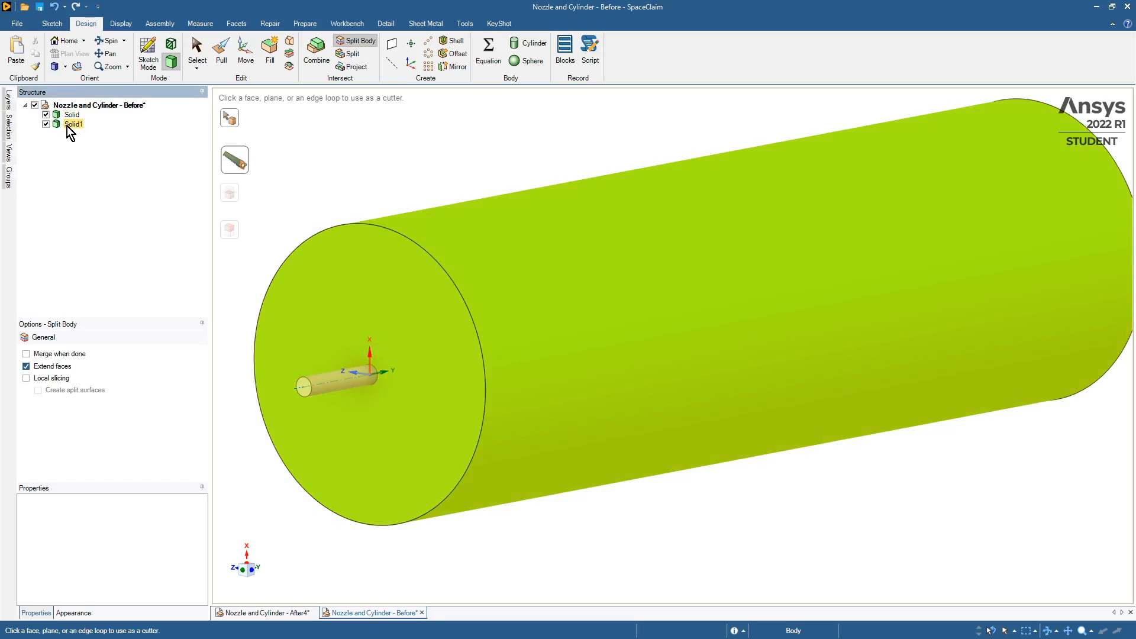
pyautogui.press('Escape')
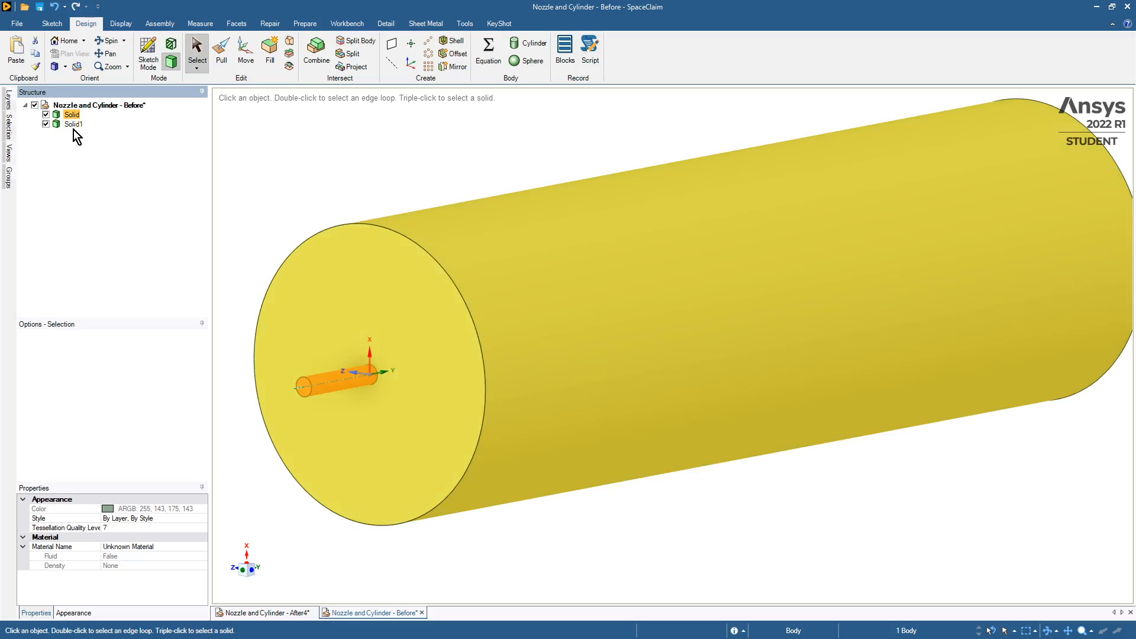
pyautogui.click(76, 125)
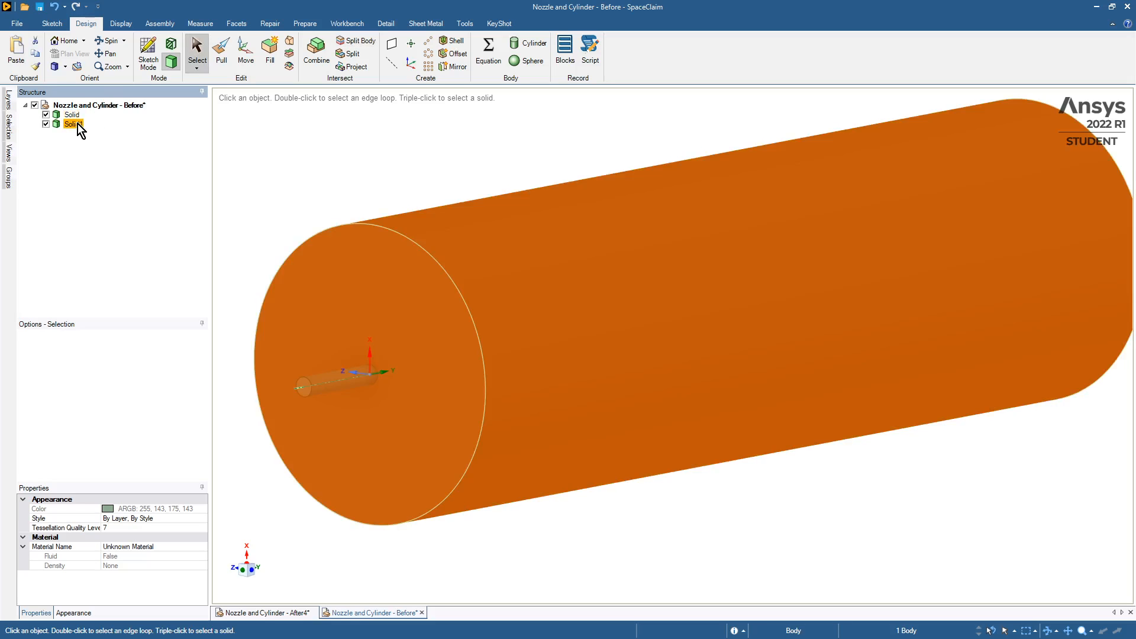
pyautogui.click(72, 123)
pyautogui.write('Cy')
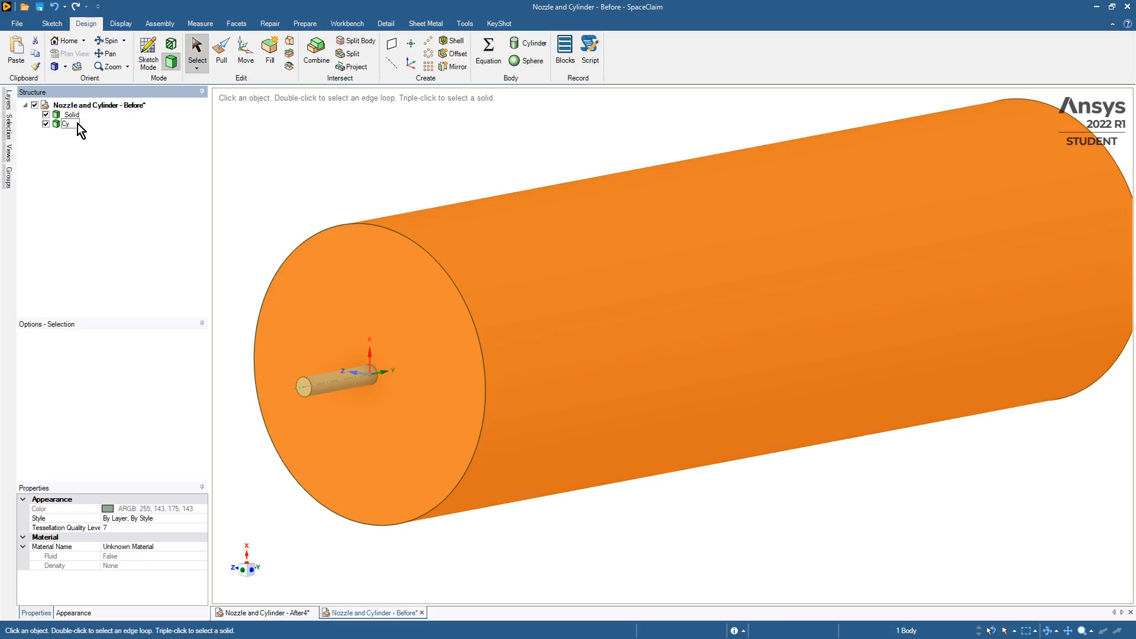
pyautogui.write('linder')
pyautogui.press('Return')
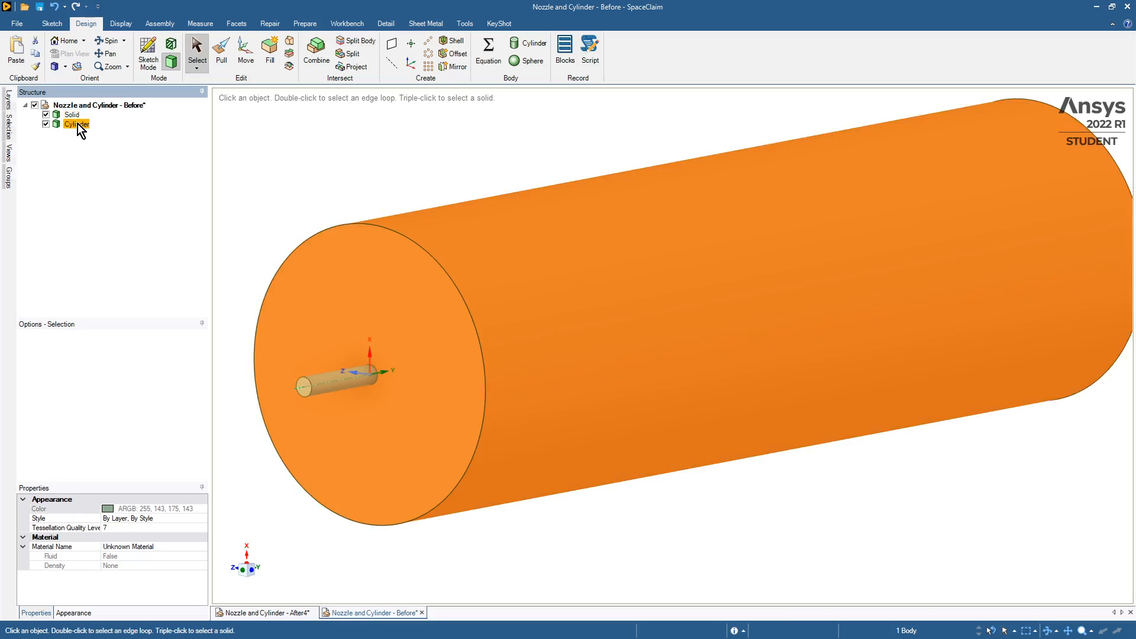
# Step: Rename the small body at the end face as Nozzle and hide it
pyautogui.click(74, 116)
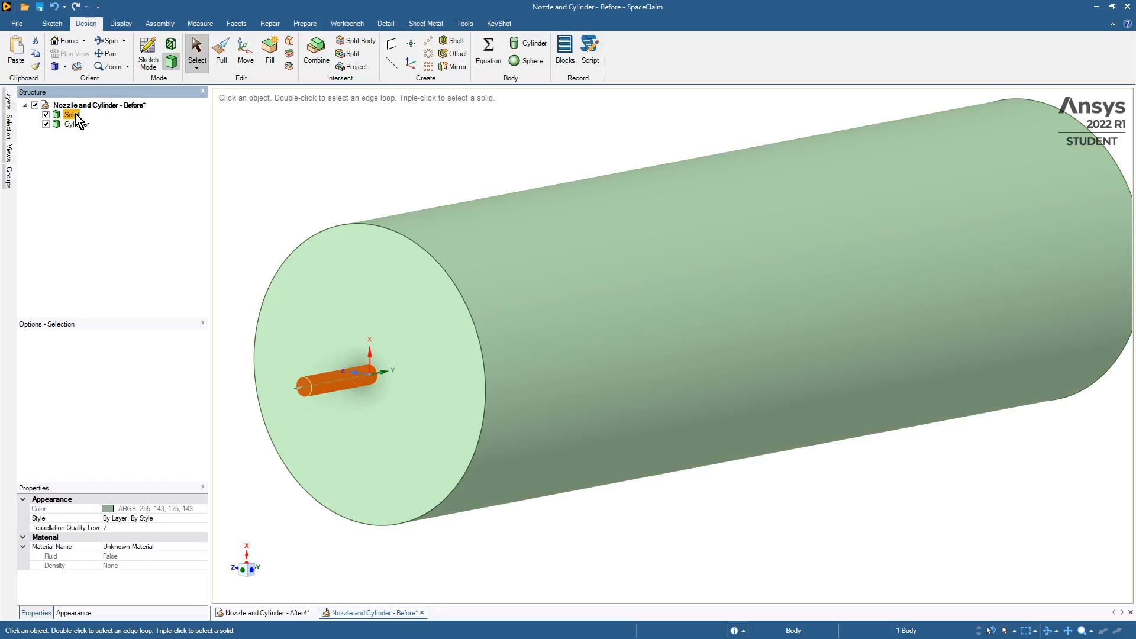
pyautogui.click(75, 114)
pyautogui.write('N')
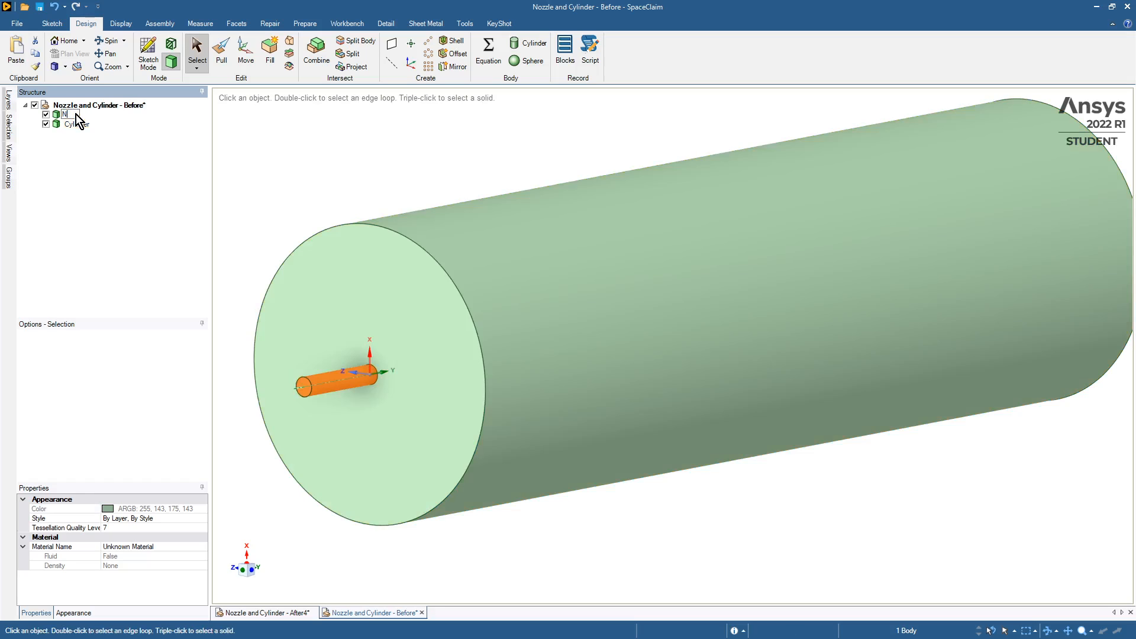
pyautogui.write('ozzle')
pyautogui.press('Return')
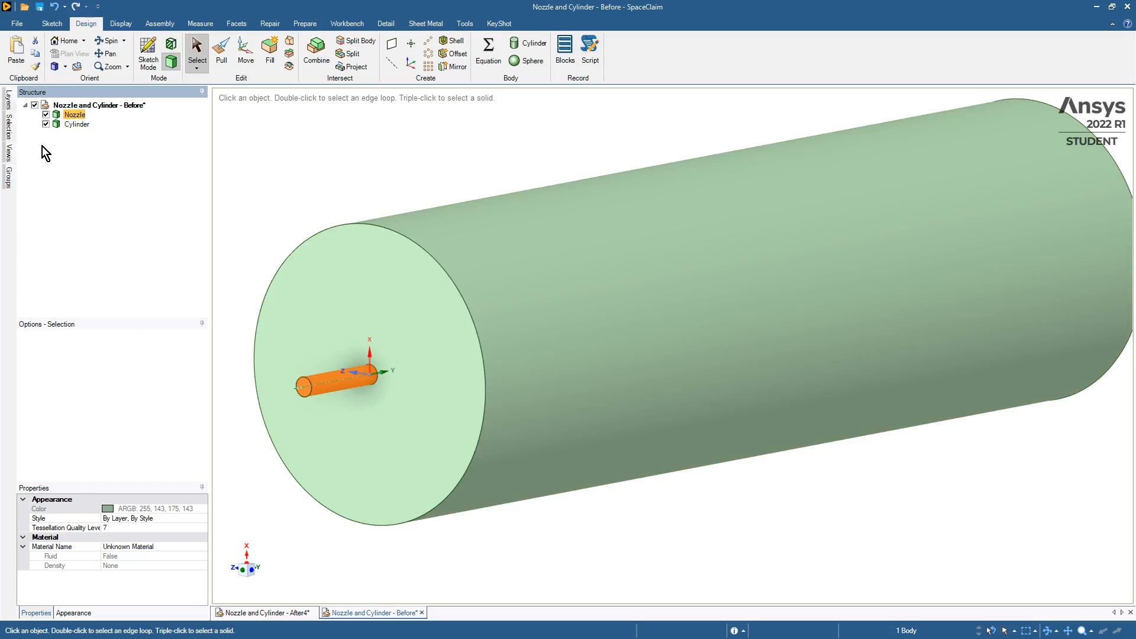
pyautogui.click(46, 115)
pyautogui.click(383, 304)
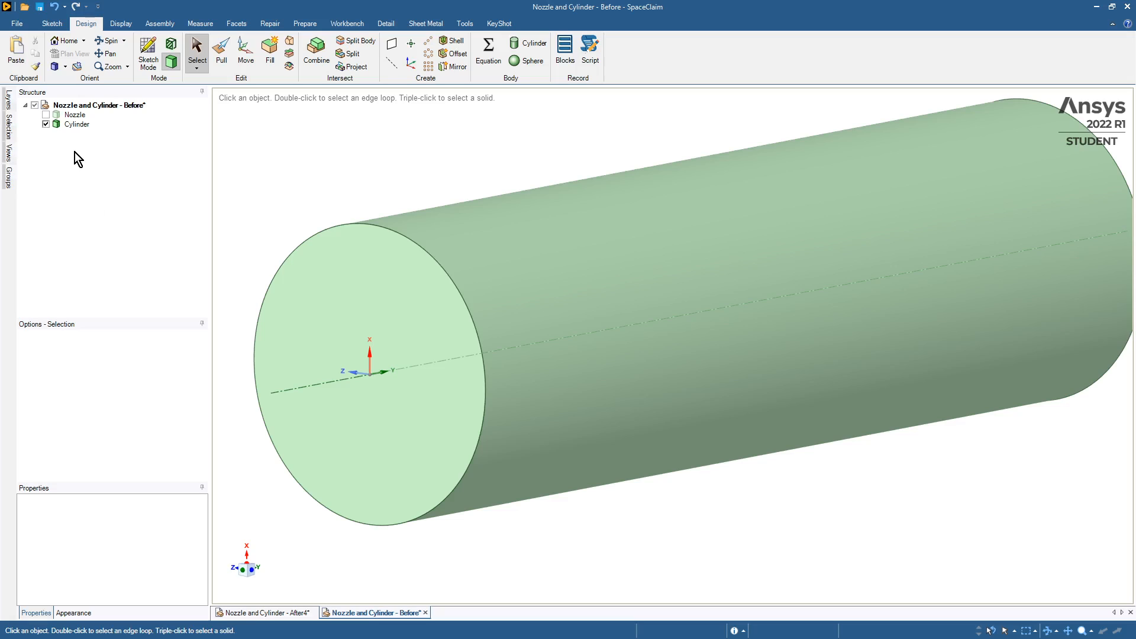
# Step: Sketch a small nozzle-sized circle centred at the origin on the cylinder's planar end face and finish the sketch
pyautogui.click(144, 59)
pyautogui.click(360, 293)
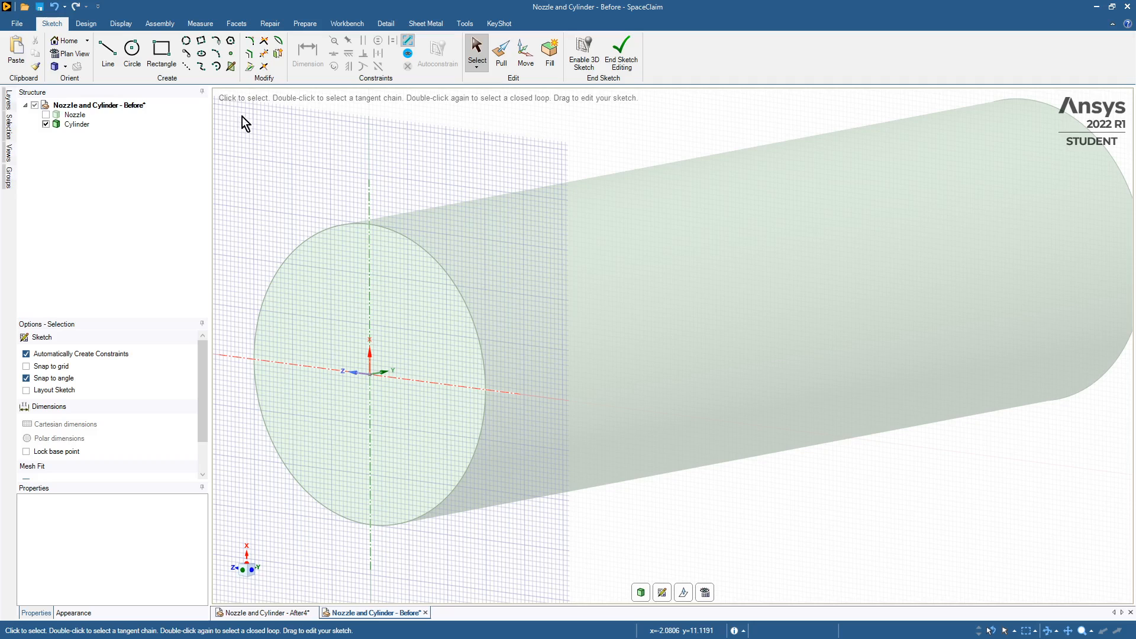
pyautogui.click(132, 52)
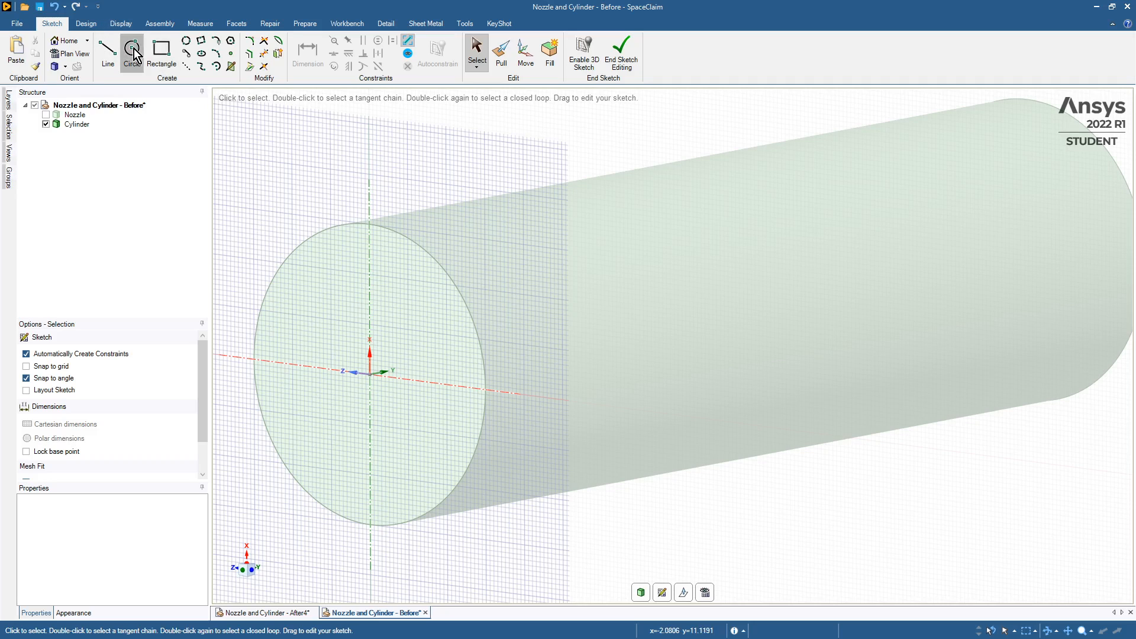
pyautogui.click(370, 381)
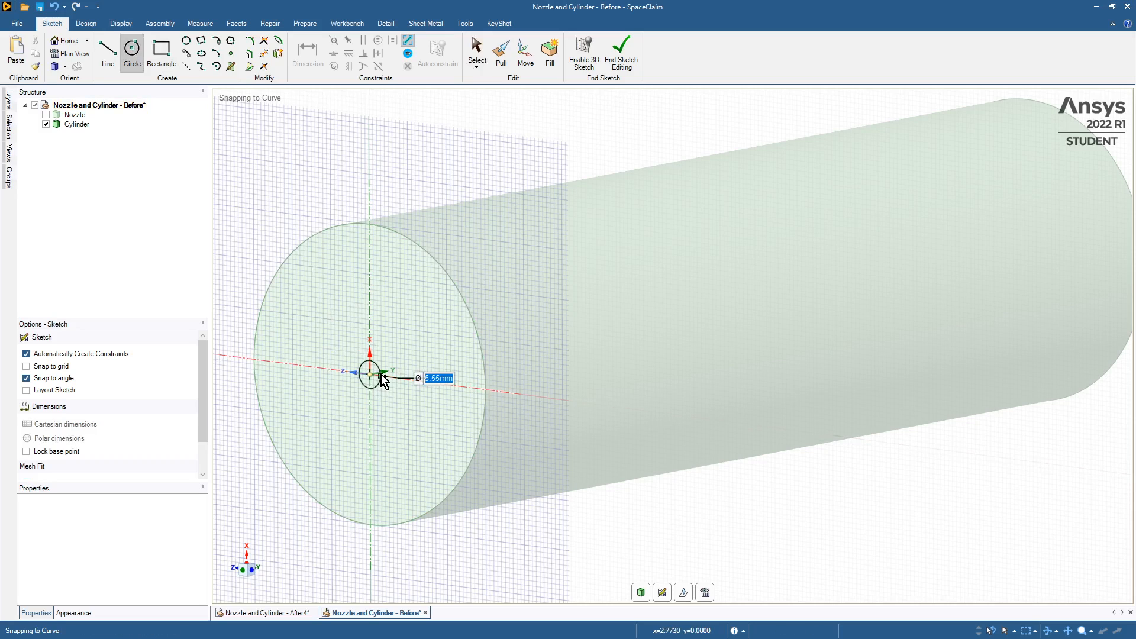
pyautogui.click(372, 369)
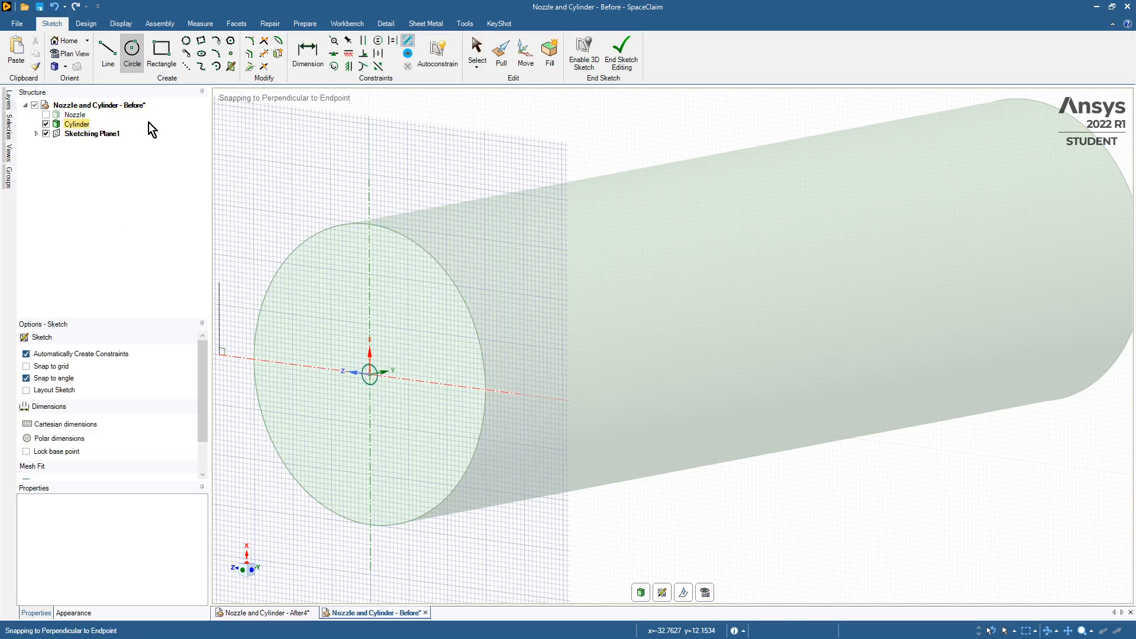
pyautogui.click(475, 59)
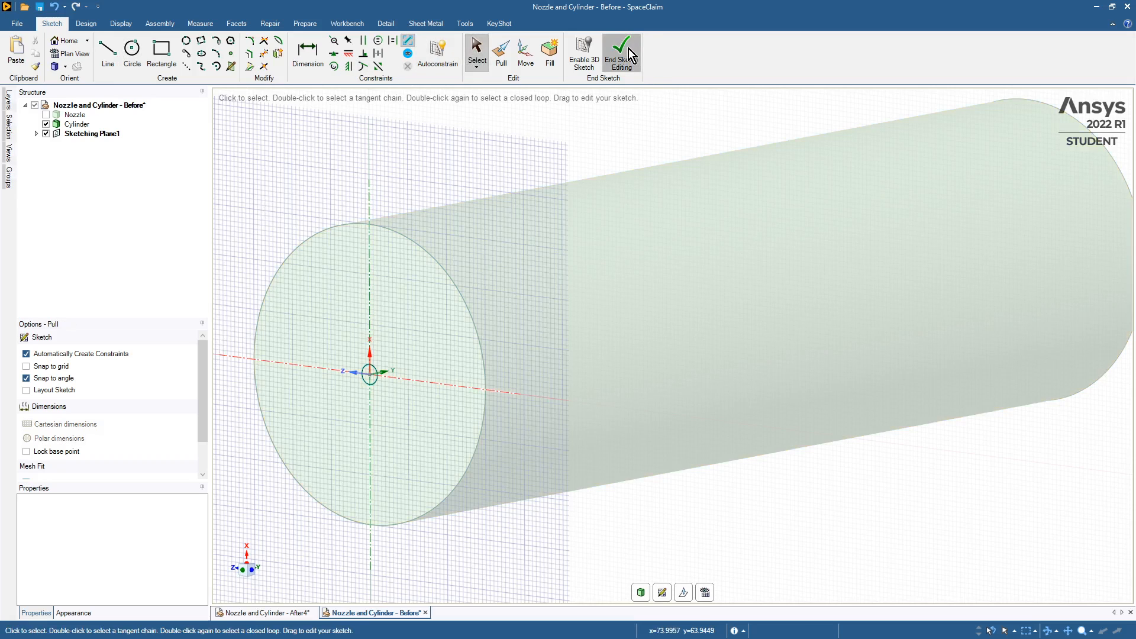
pyautogui.press('p')
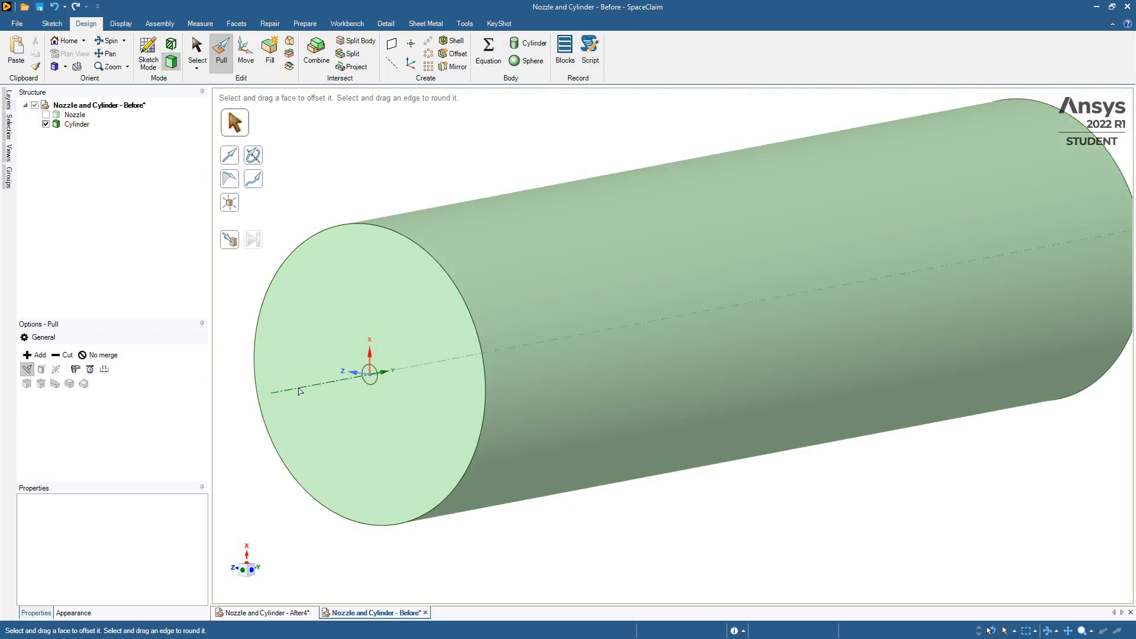
# Step: Copy the small circular face at the centre of the cylinder's end, paste it as a separate surface, and hide that surface
pyautogui.click(370, 385)
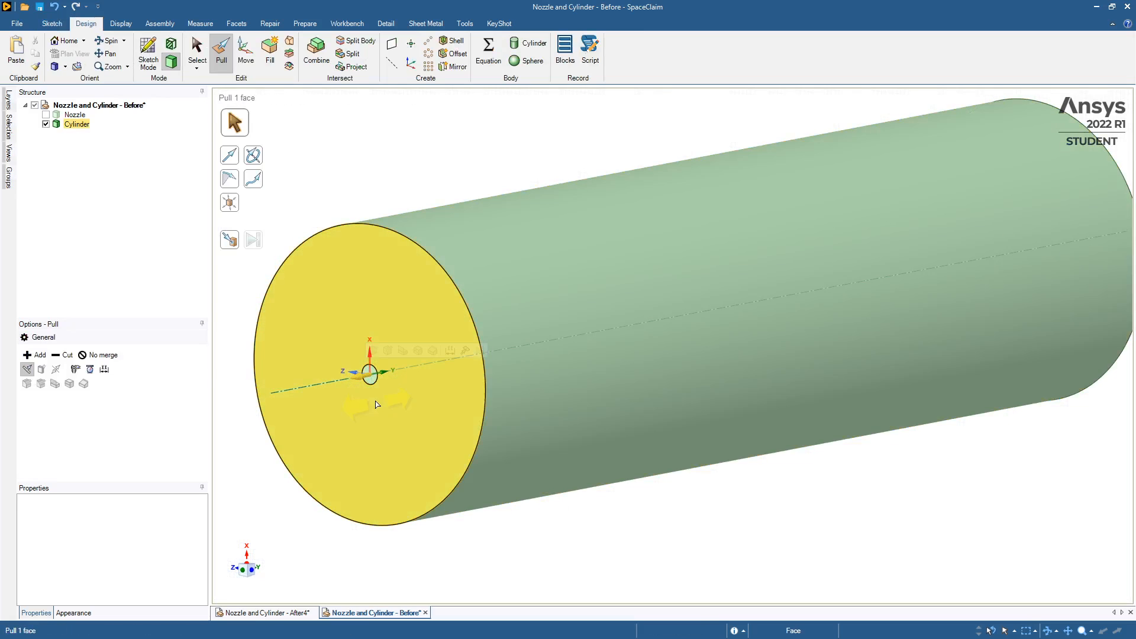
pyautogui.click(373, 380)
pyautogui.click(374, 386)
pyautogui.click(81, 254)
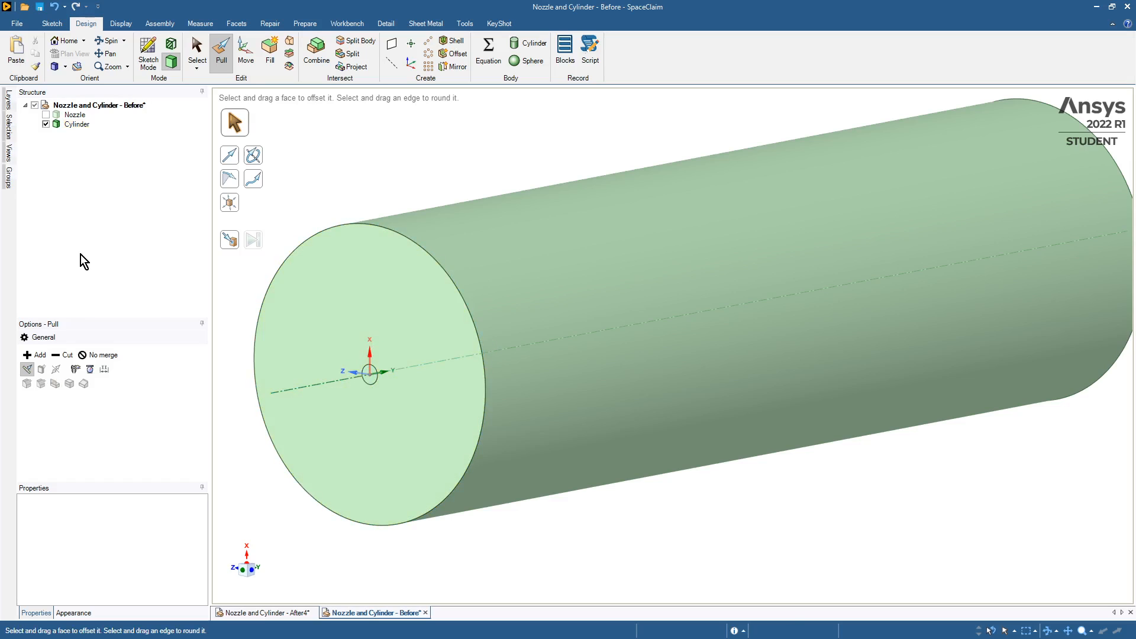
pyautogui.click(332, 381)
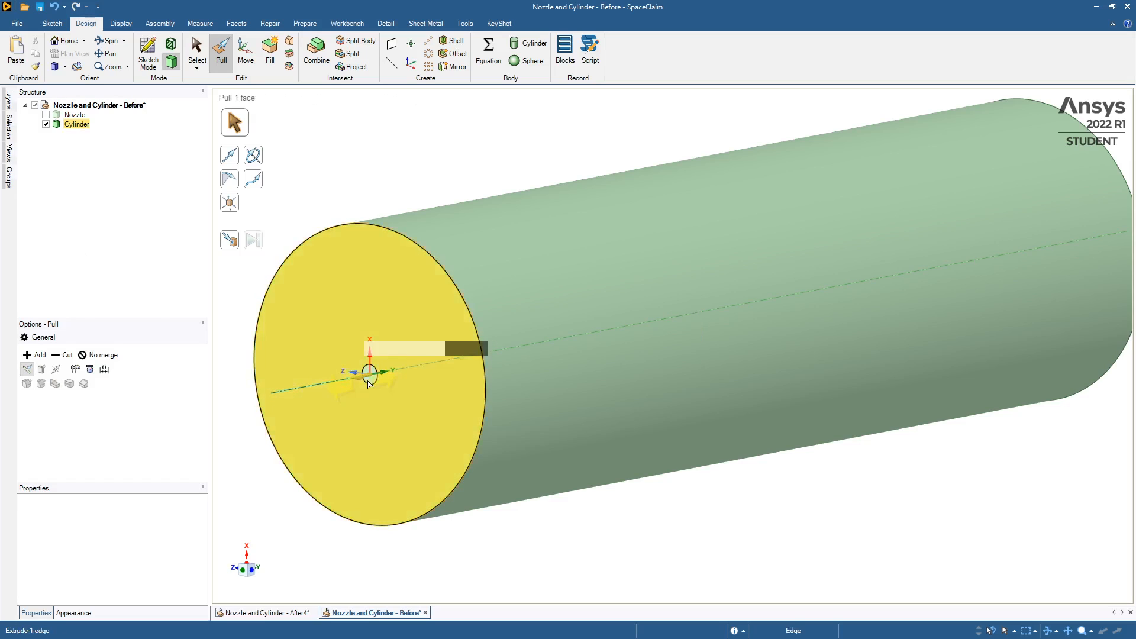
pyautogui.click(370, 382)
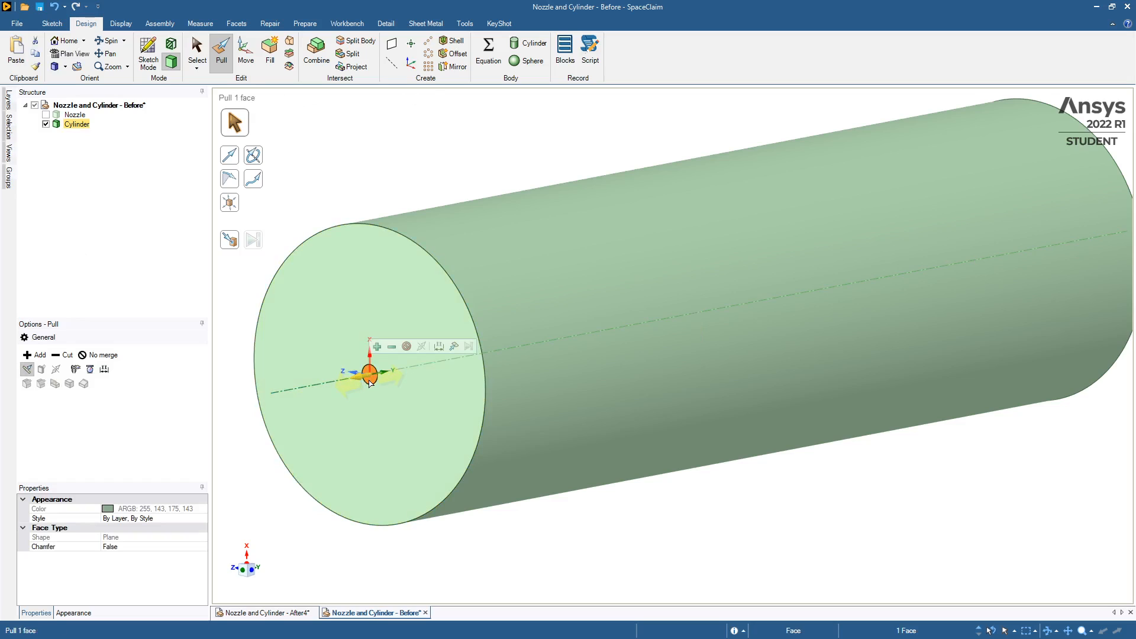
pyautogui.click(195, 58)
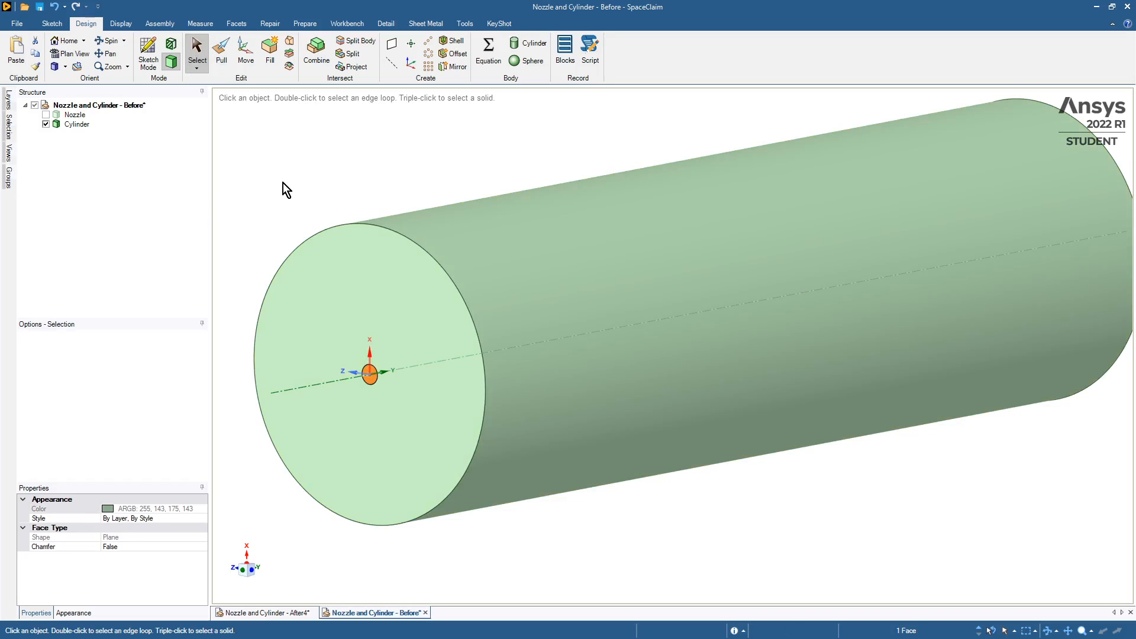
pyautogui.hotkey('ctrl', 'c')
pyautogui.hotkey('ctrl', 'v')
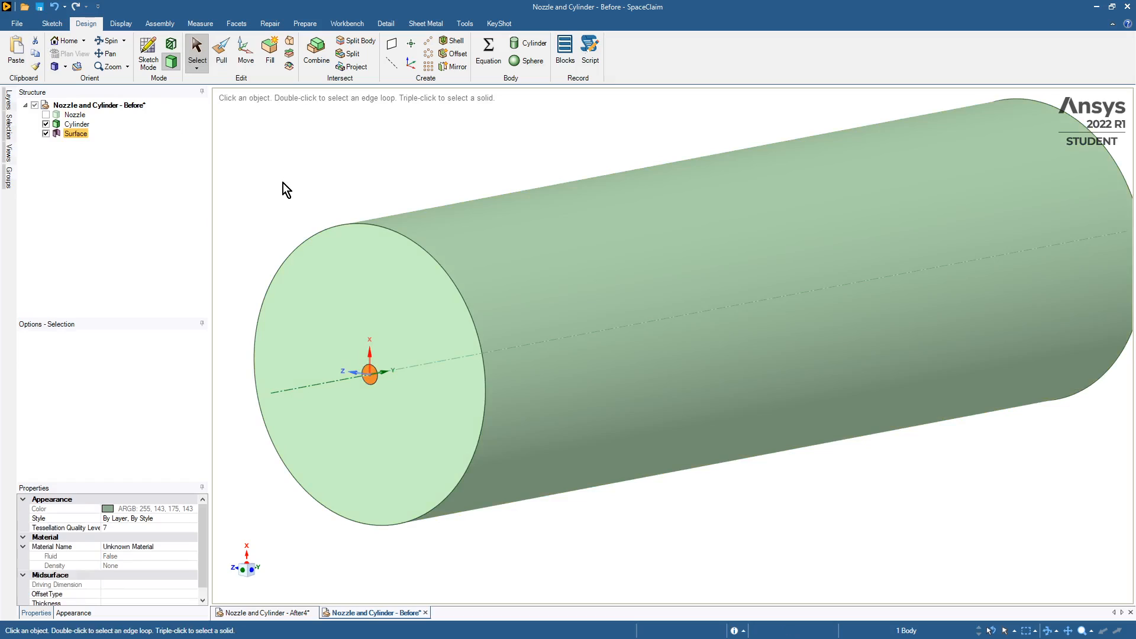
pyautogui.click(46, 133)
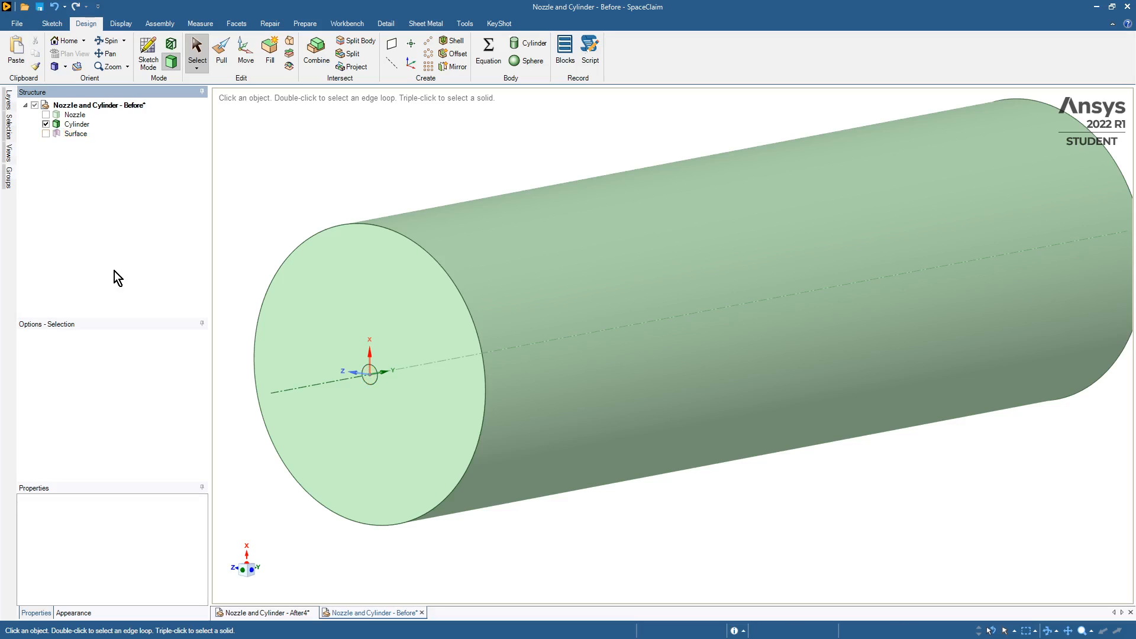
# Step: Pull the small circular face through the cylinder's full length to cut a nozzle-sized hole along its axis
pyautogui.click(367, 380)
pyautogui.click(372, 381)
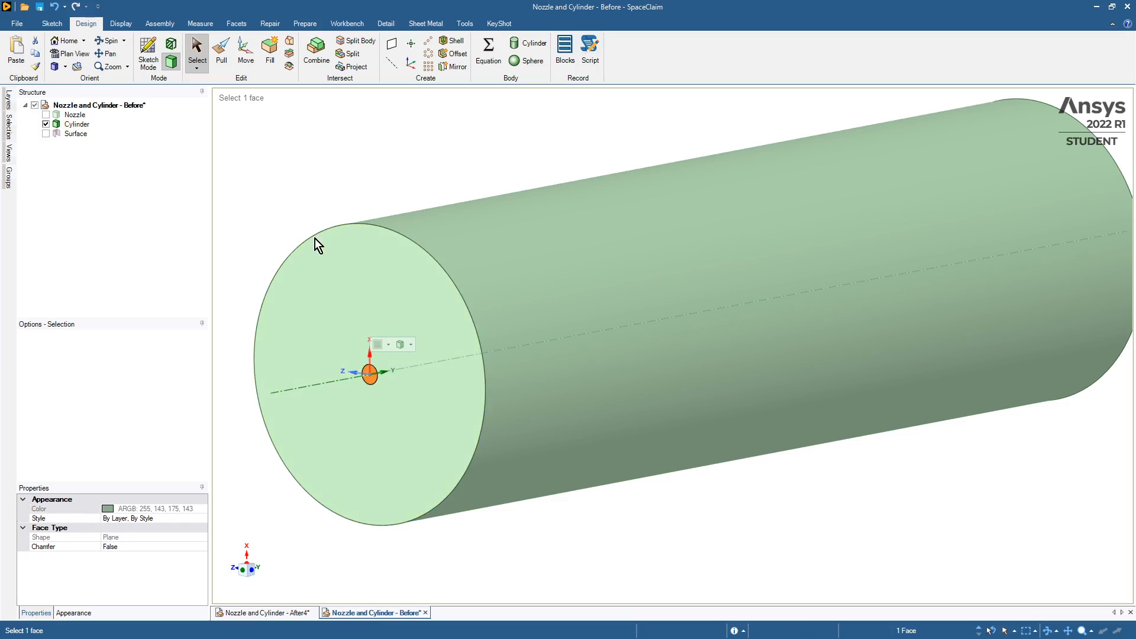
pyautogui.click(228, 58)
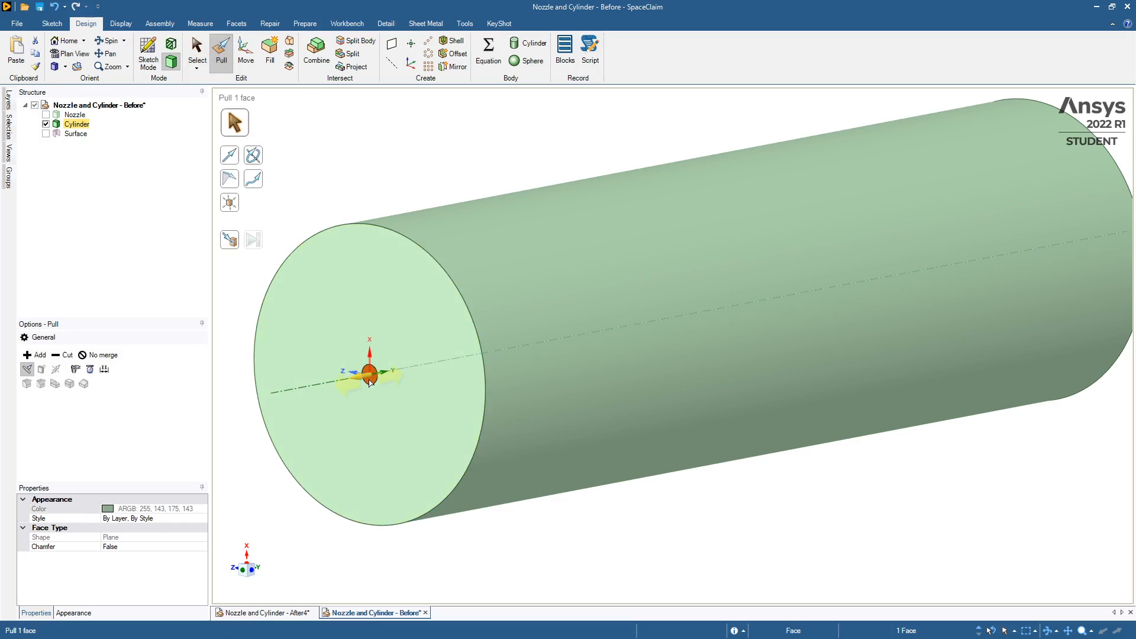
pyautogui.moveTo(369, 380); pyautogui.dragTo(1131, 344)
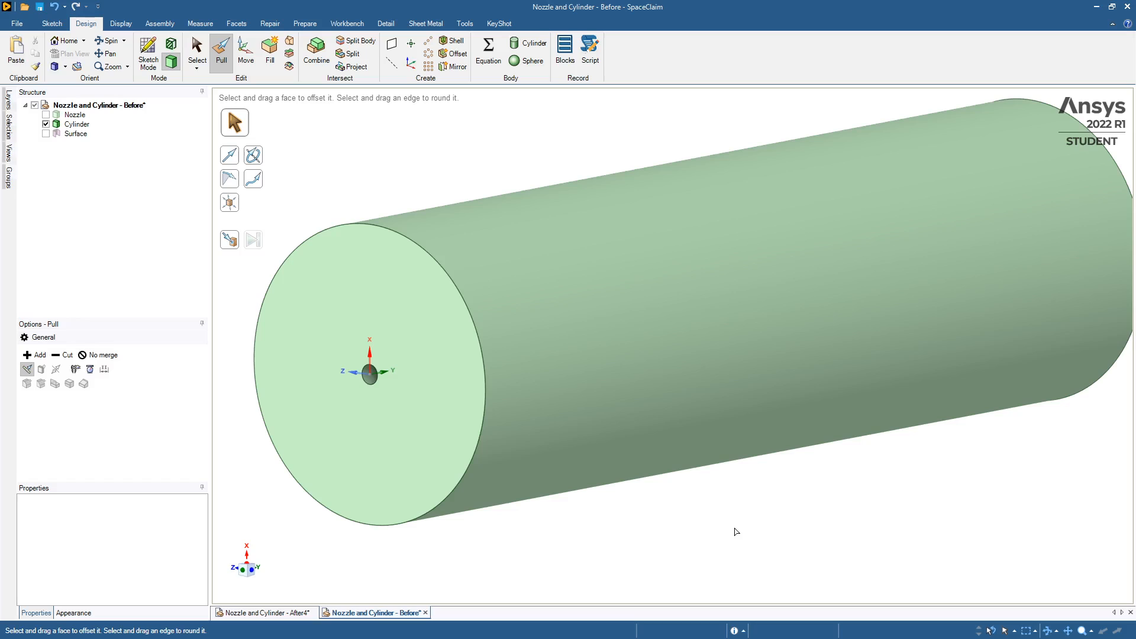
pyautogui.click(77, 168)
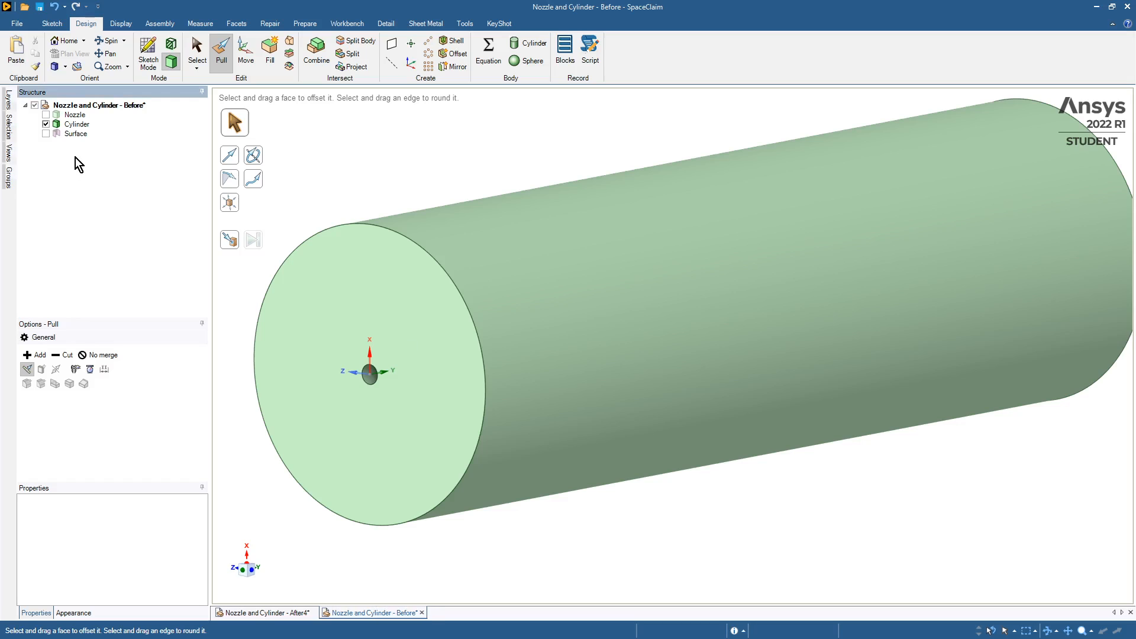
# Step: Show only the pasted circular surface by hiding Cylinder, and pull it 200 mm along the cylinder's axis into a solid
pyautogui.click(46, 132)
pyautogui.click(46, 124)
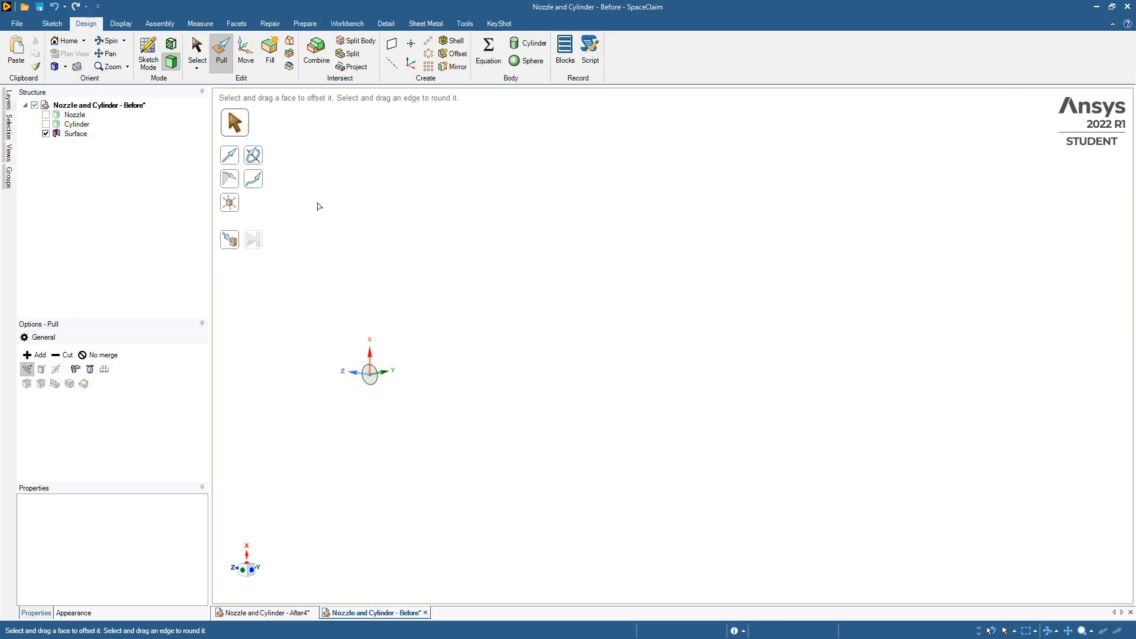
pyautogui.click(362, 376)
pyautogui.moveTo(359, 377); pyautogui.dragTo(621, 333)
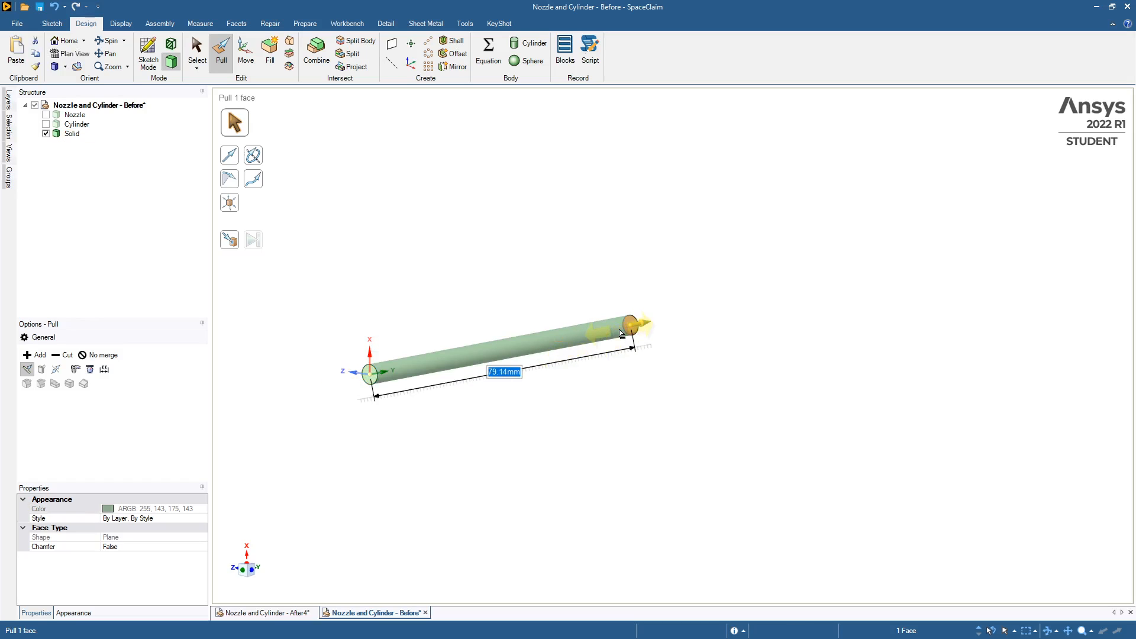
pyautogui.write('200')
pyautogui.press('Return')
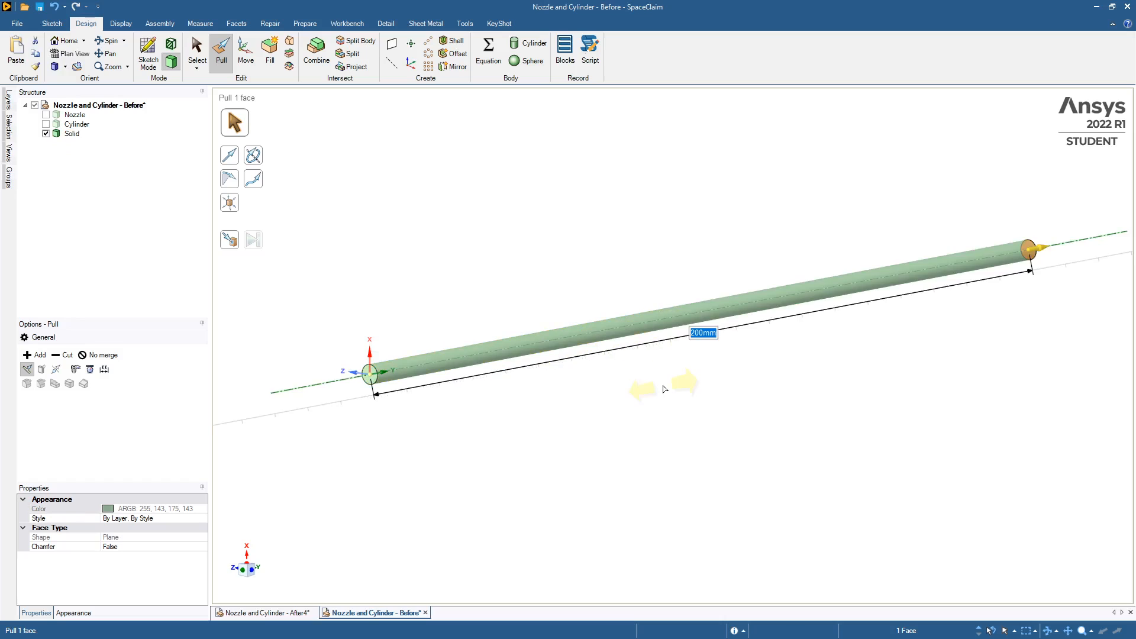
pyautogui.click(664, 385)
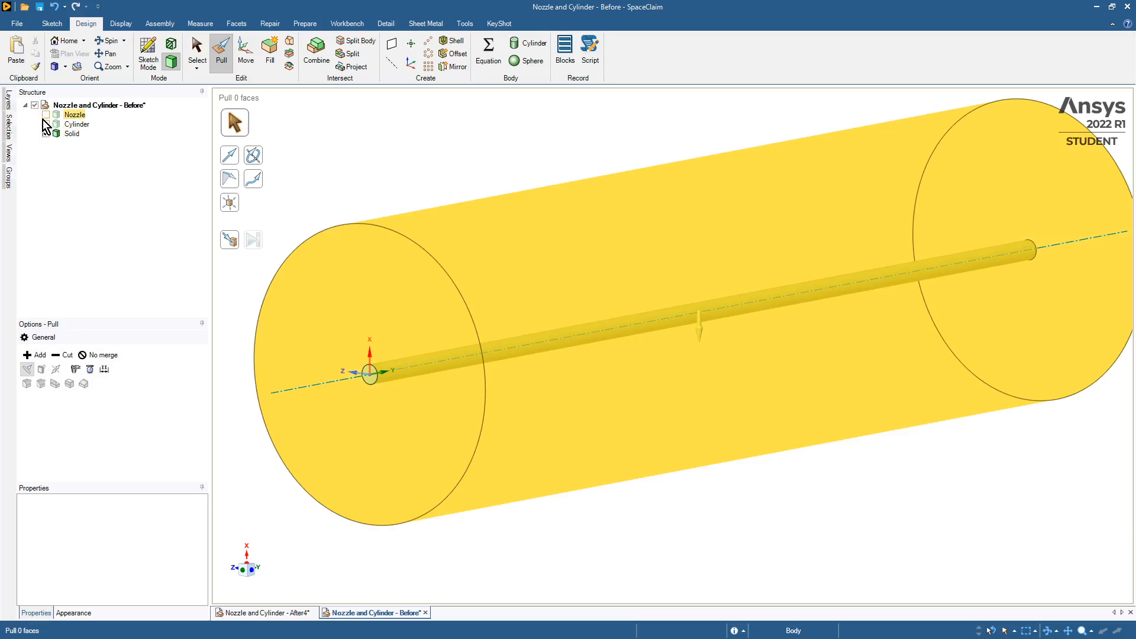
# Step: Show the Nozzle and Cylinder bodies again alongside the new inner solid
pyautogui.click(46, 123)
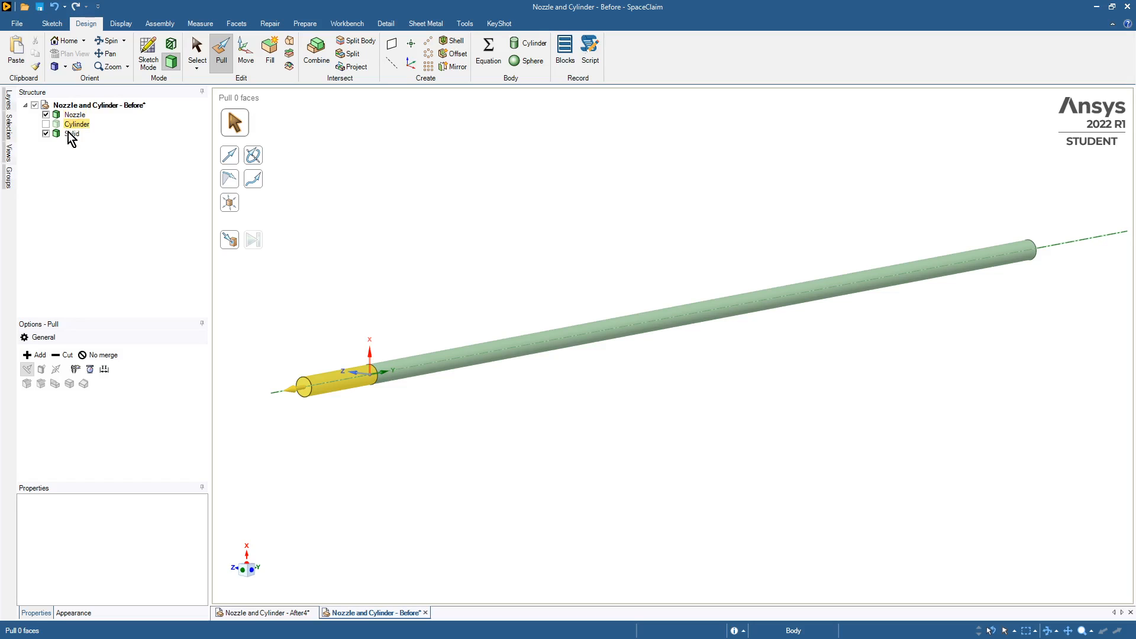
pyautogui.click(46, 124)
pyautogui.click(46, 125)
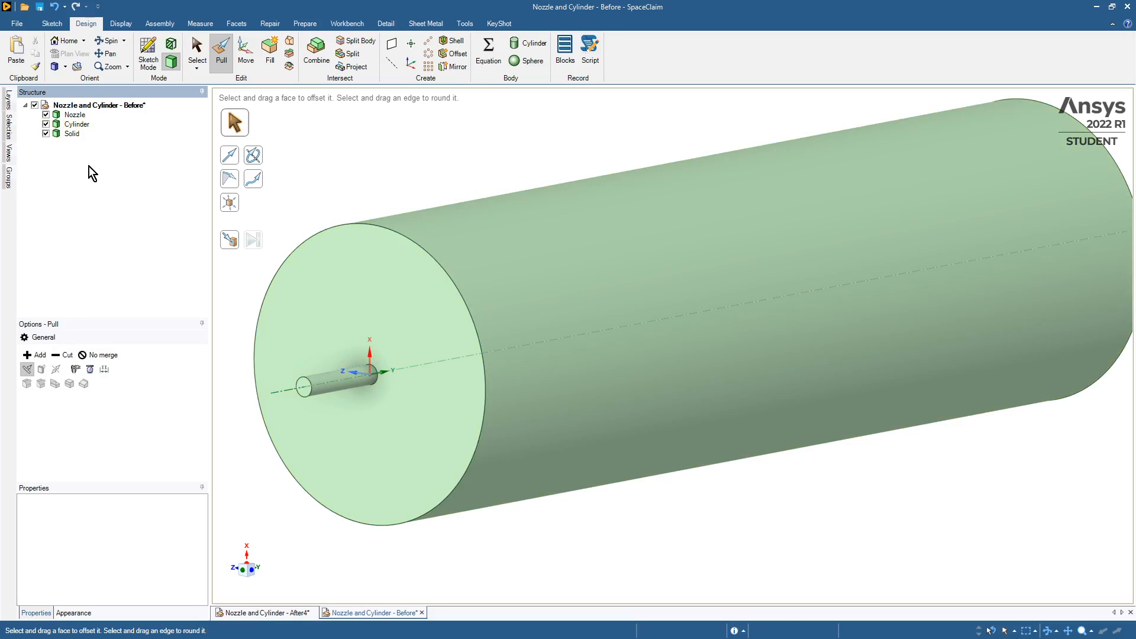
# Step: Create two perpendicular lengthwise planes through the bodies' centre, using the origin's X and Z axes as references
pyautogui.click(392, 45)
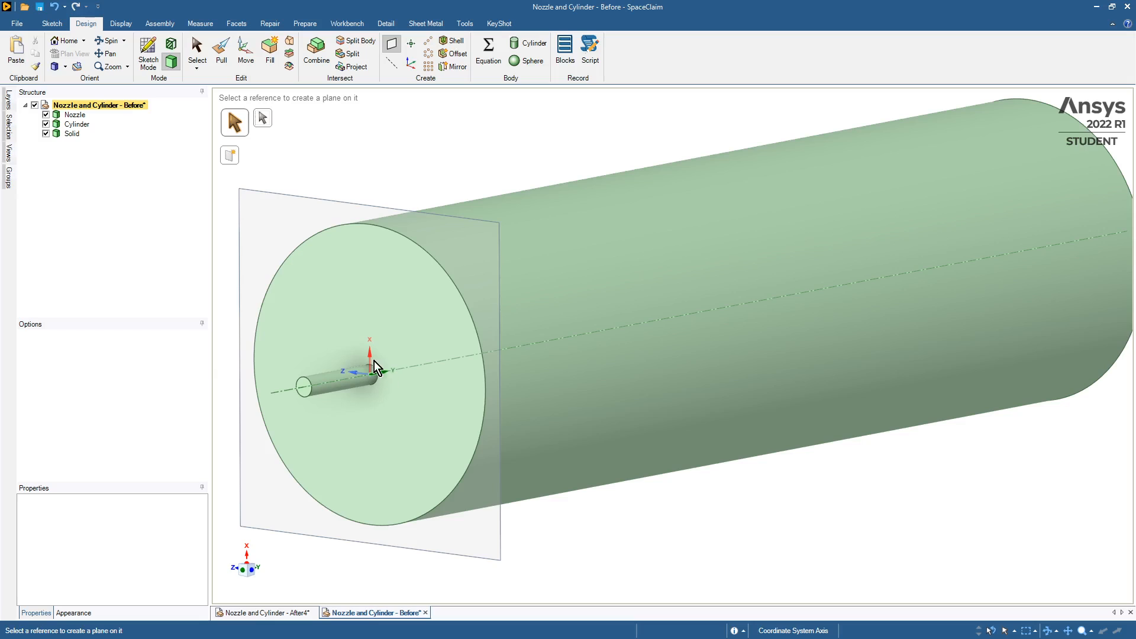
pyautogui.click(370, 352)
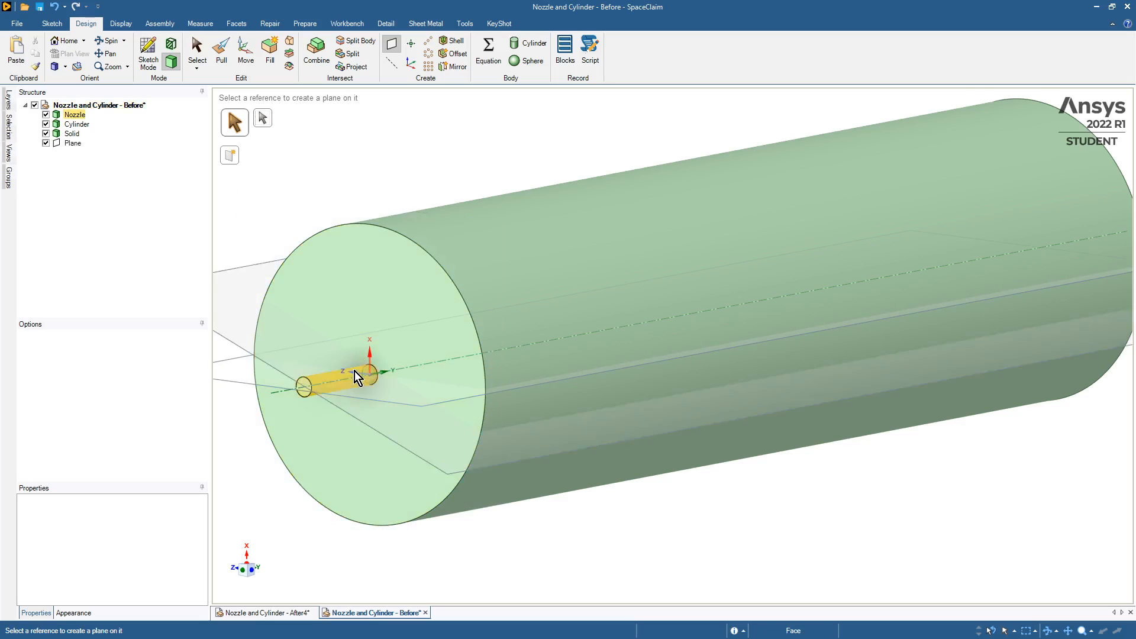
pyautogui.click(353, 371)
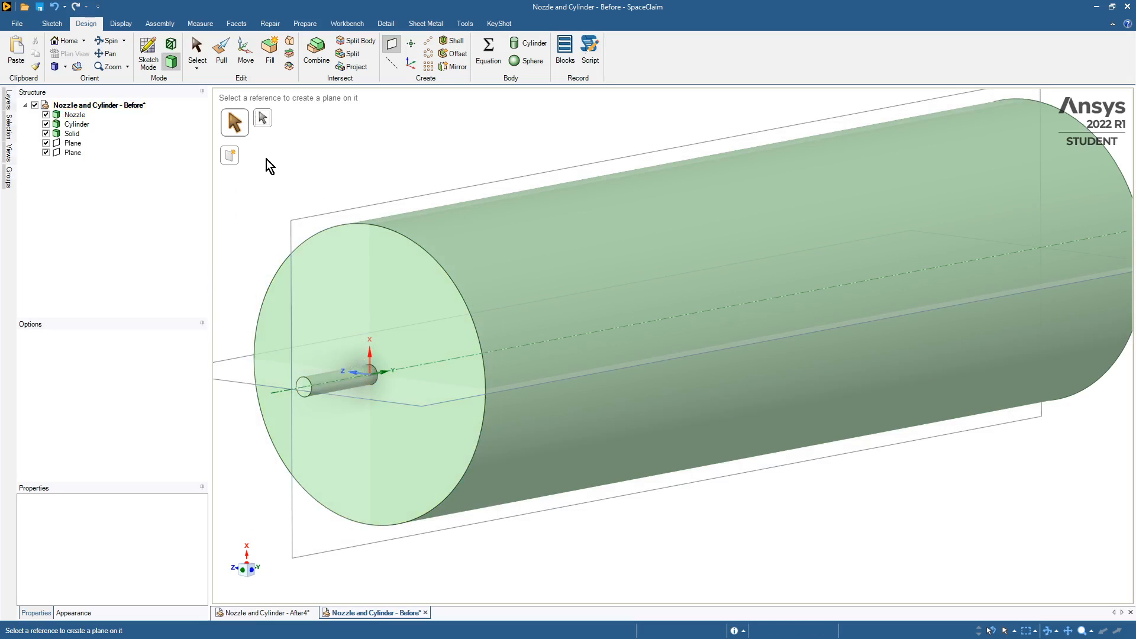
# Step: Split the nozzle, cylinder and inner solid together, using the vertical lengthwise plane as the cutter
pyautogui.scroll(5, 306, 193)
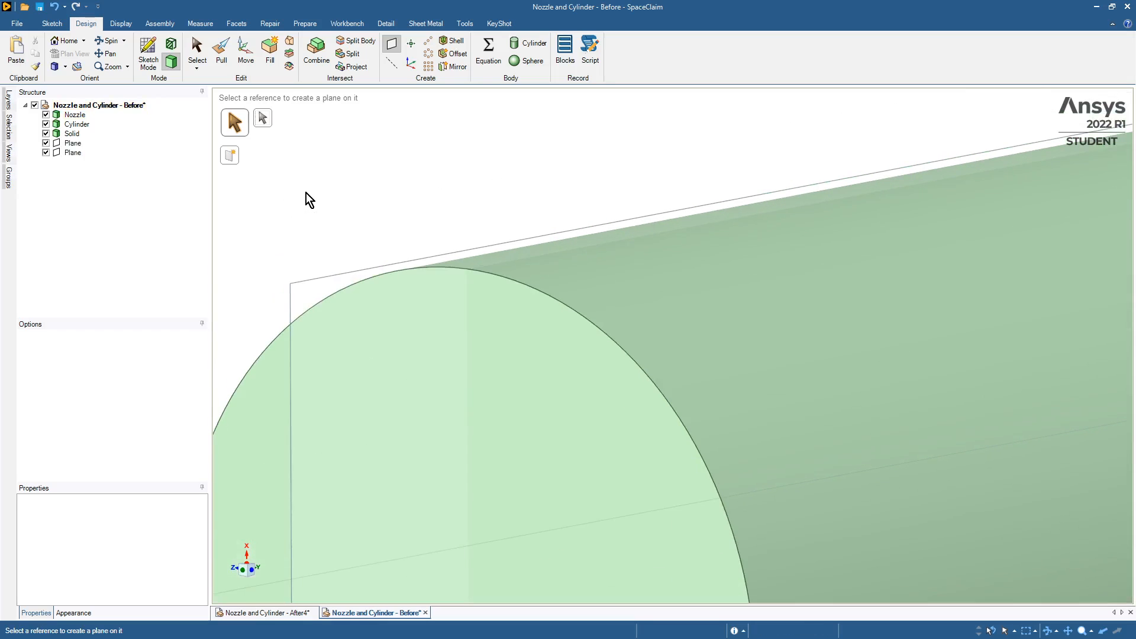
pyautogui.scroll(-6, 307, 193)
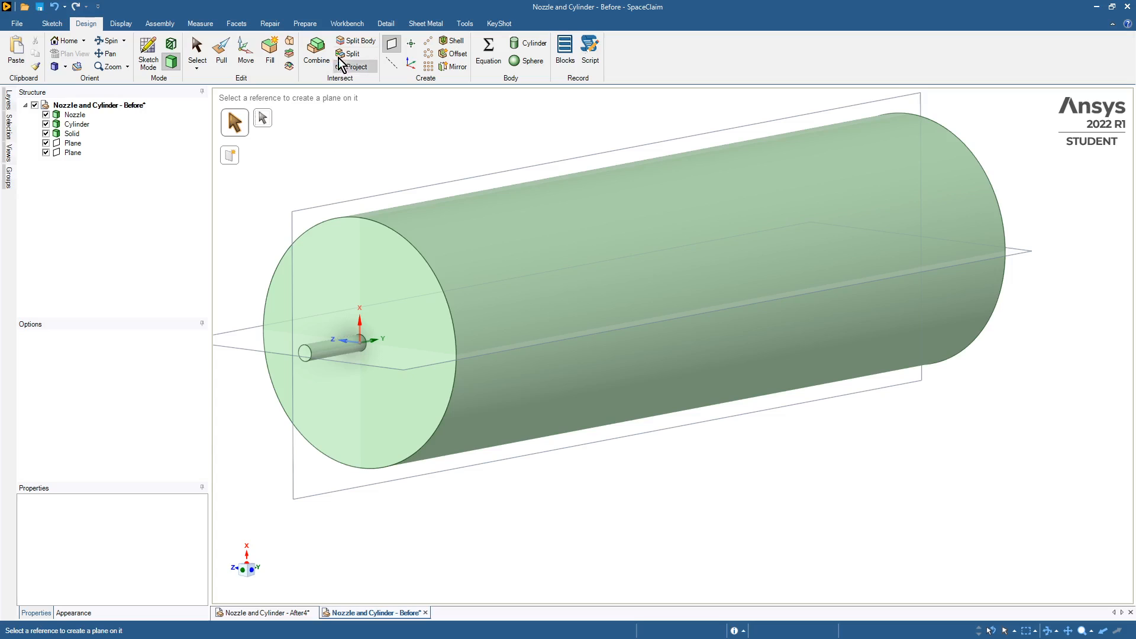
pyautogui.click(355, 41)
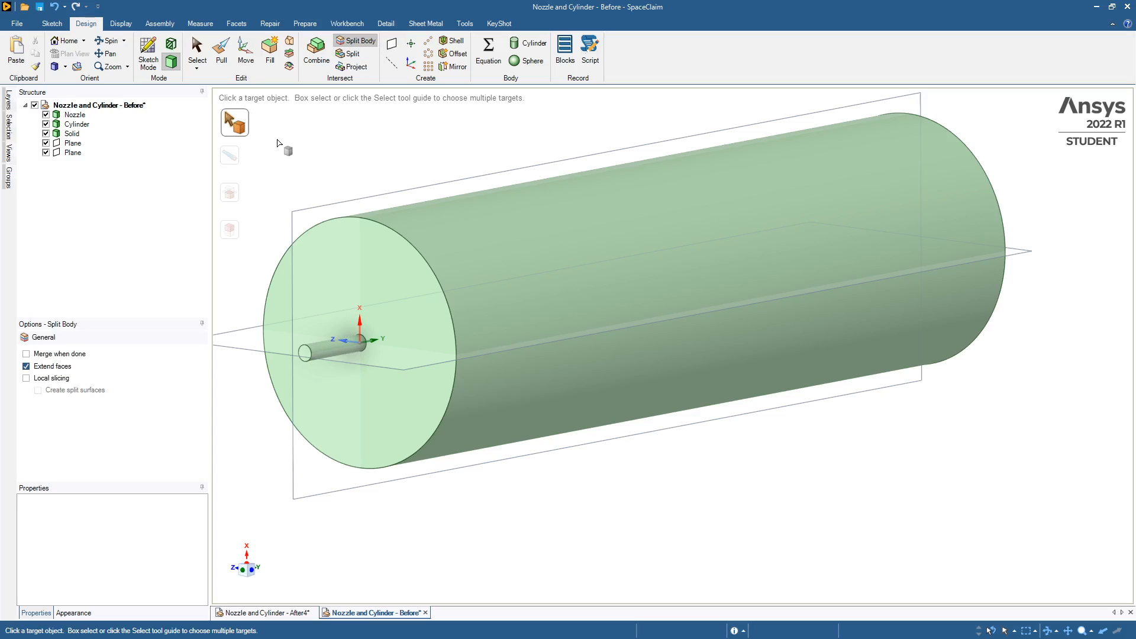
pyautogui.scroll(-3, 387, 156)
pyautogui.scroll(-2, 388, 157)
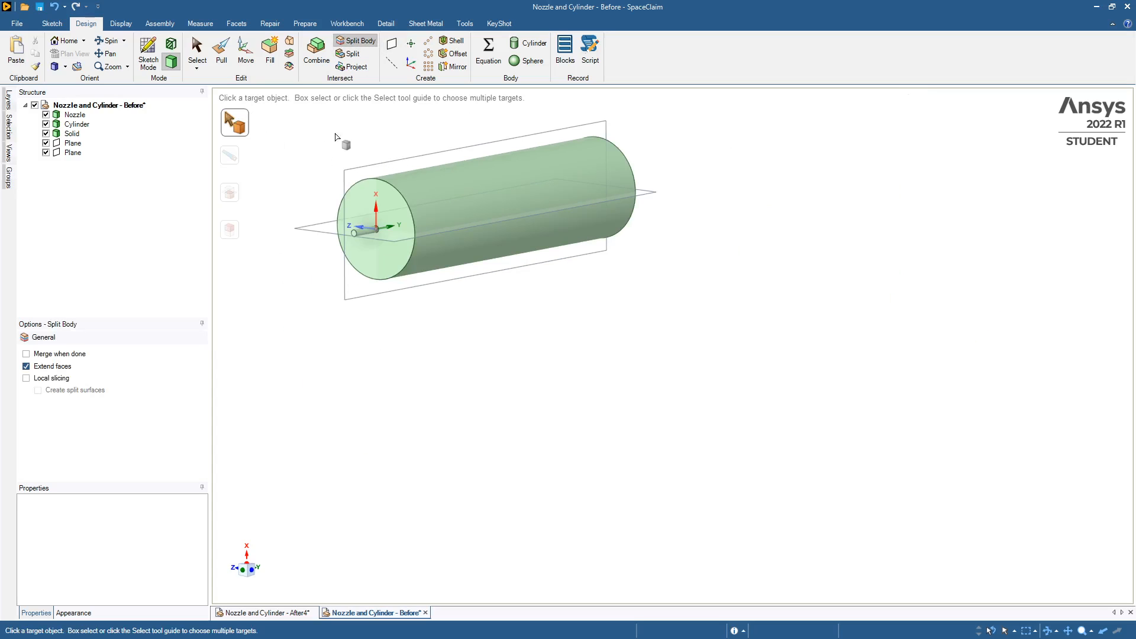
pyautogui.moveTo(657, 102); pyautogui.dragTo(290, 327)
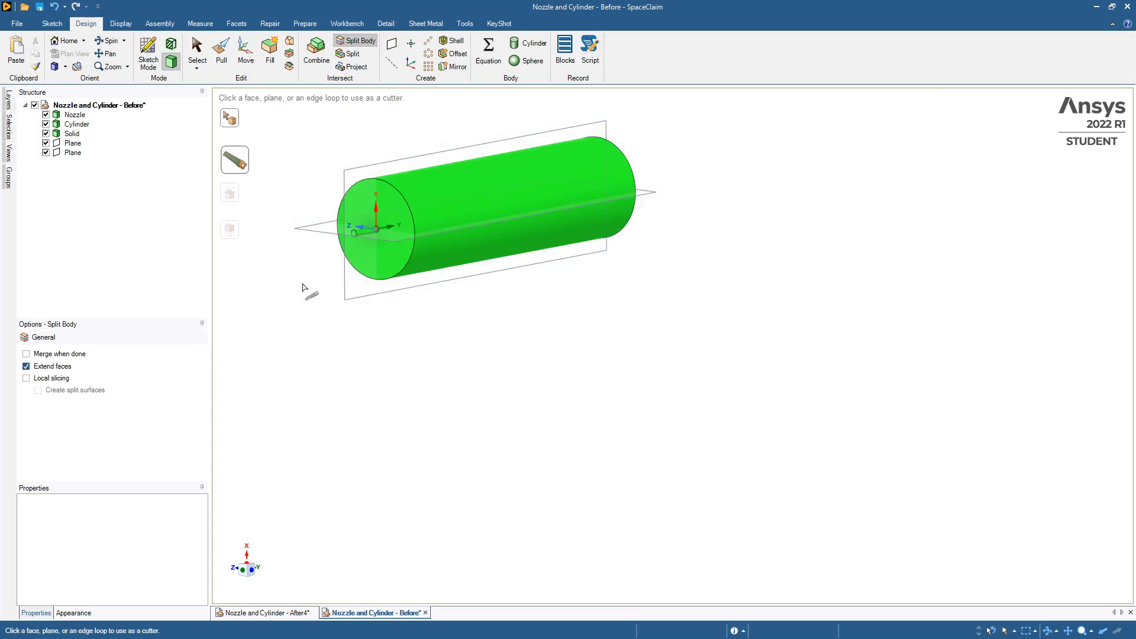
pyautogui.click(347, 175)
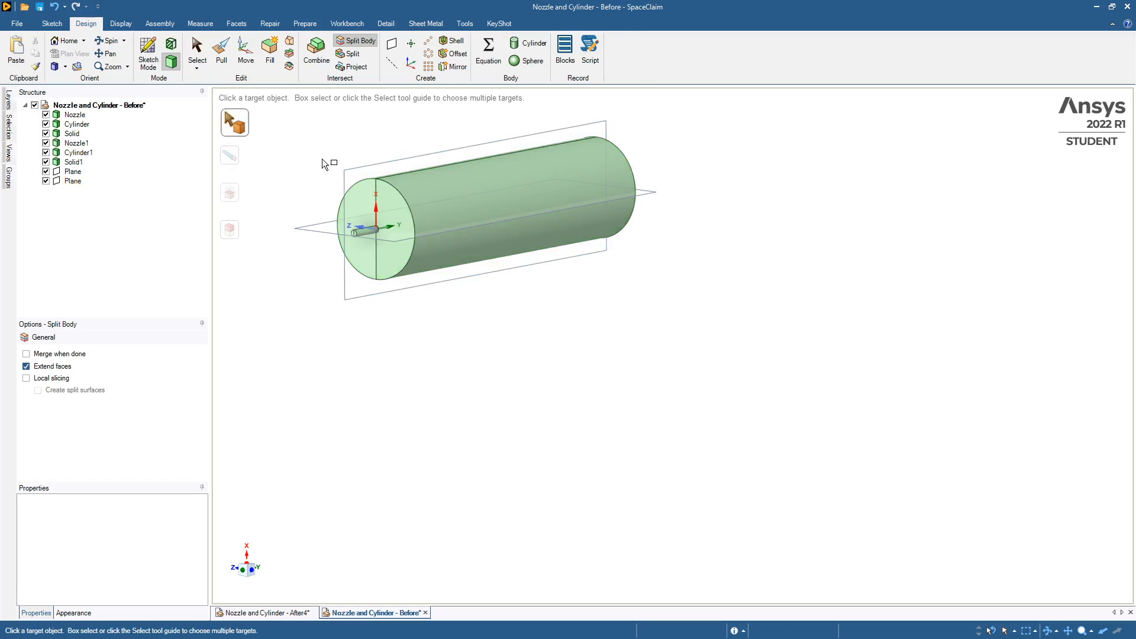
# Step: Split all the resulting half bodies into quarters, using the horizontal lengthwise plane as the cutter, and end the split
pyautogui.moveTo(727, 354); pyautogui.dragTo(653, 308)
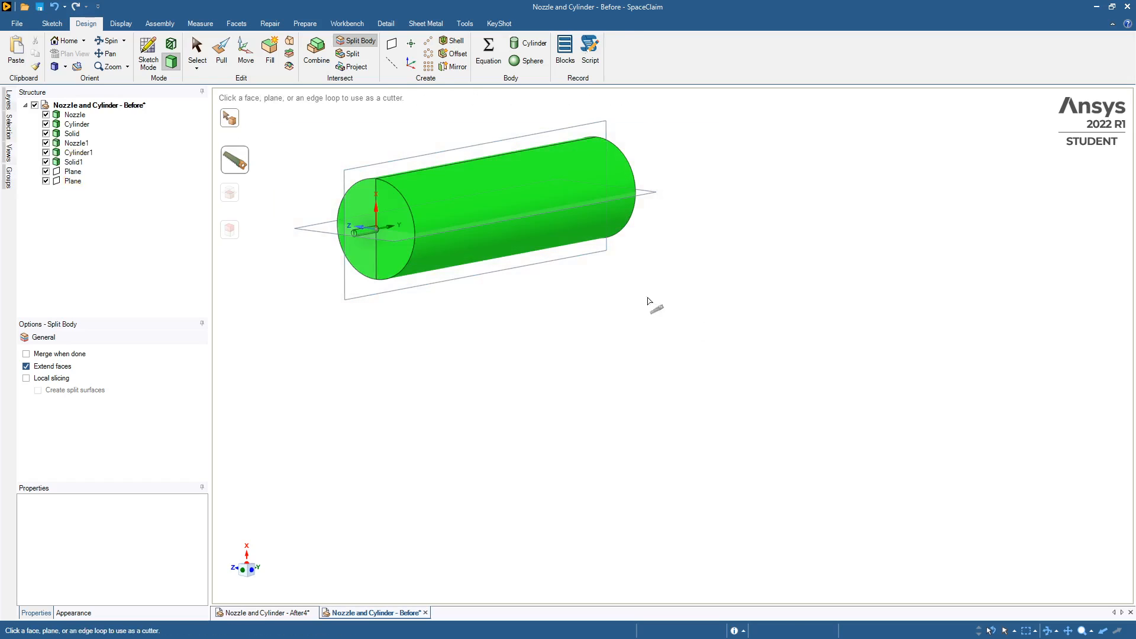
pyautogui.click(314, 236)
pyautogui.scroll(3, 320, 319)
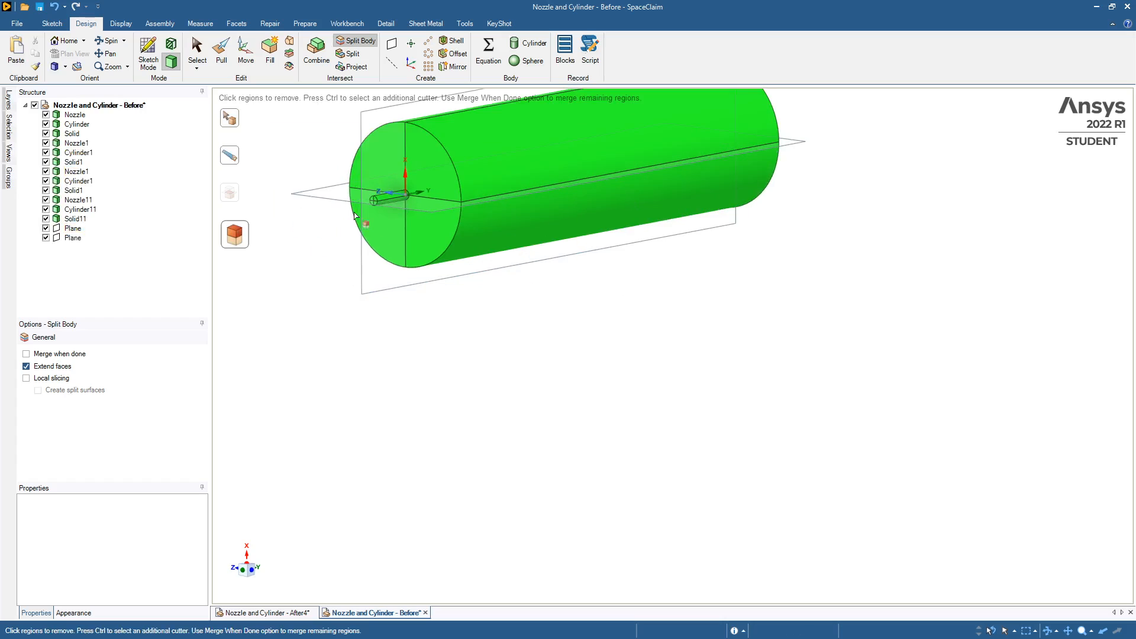
pyautogui.scroll(-2, 349, 114)
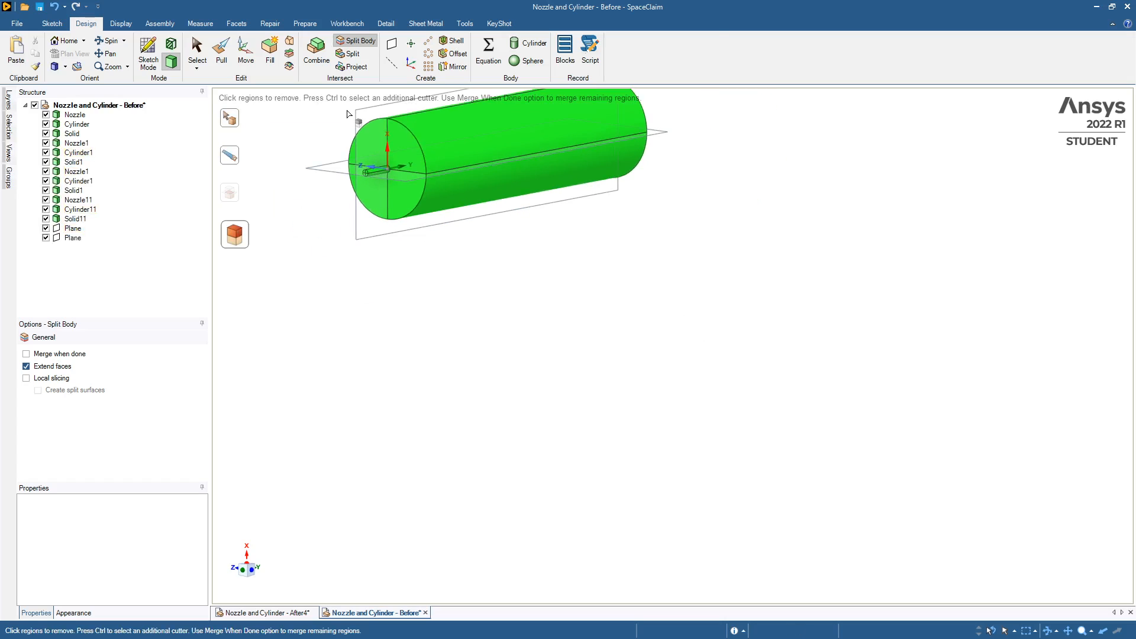
pyautogui.scroll(3, 349, 114)
pyautogui.scroll(3, 347, 114)
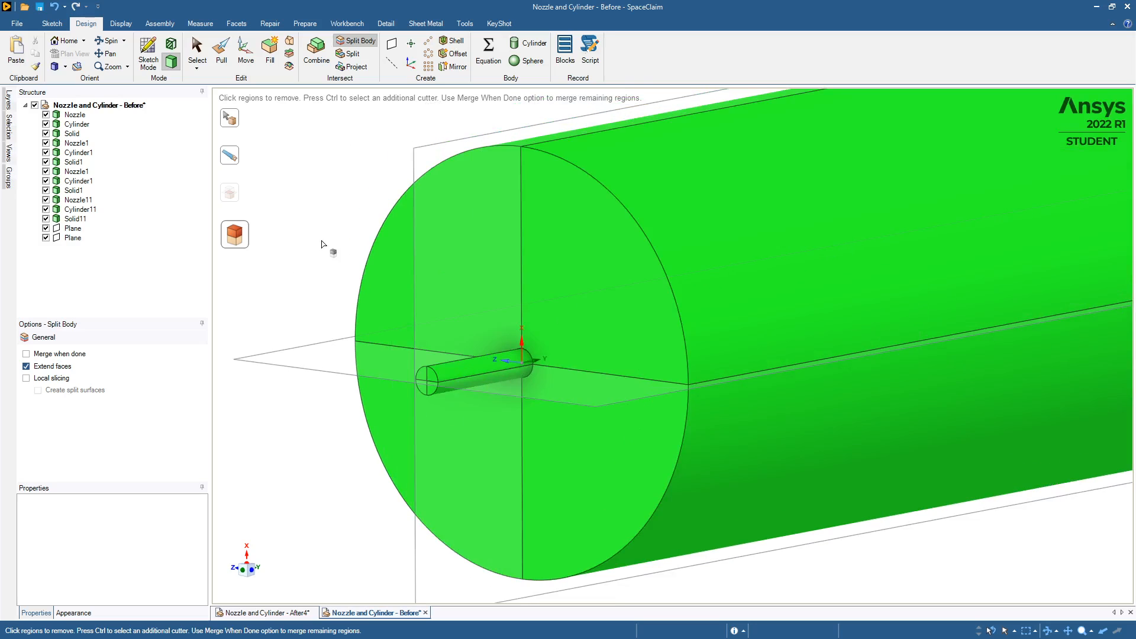
pyautogui.press('Escape')
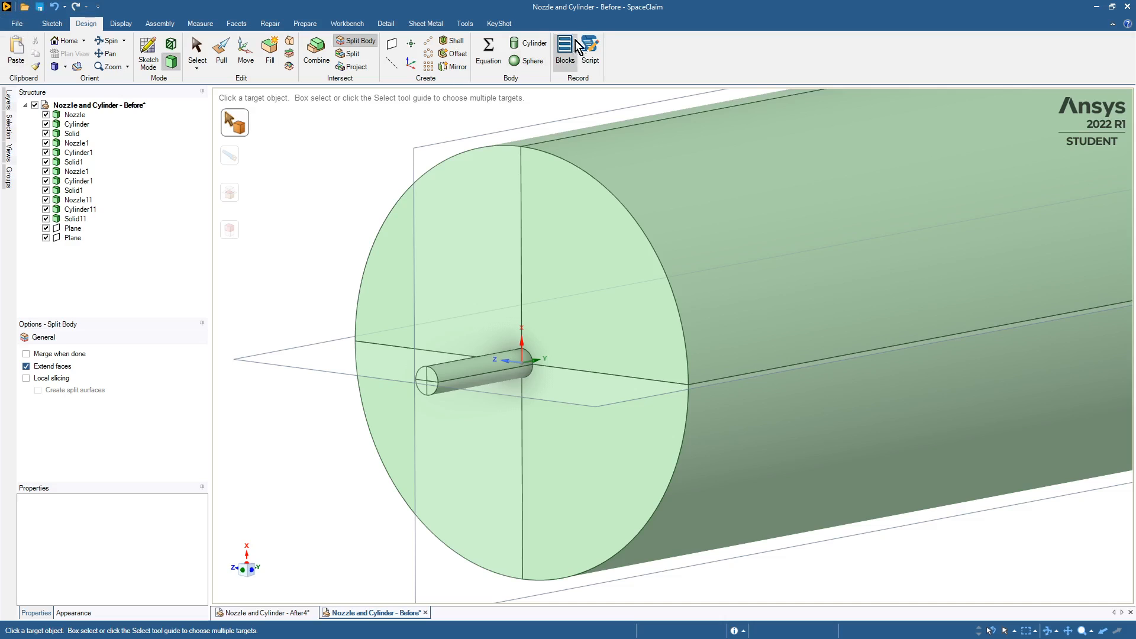
# Step: Save the split model under the new file name "Nozzle and Cylinder - split"
pyautogui.click(17, 23)
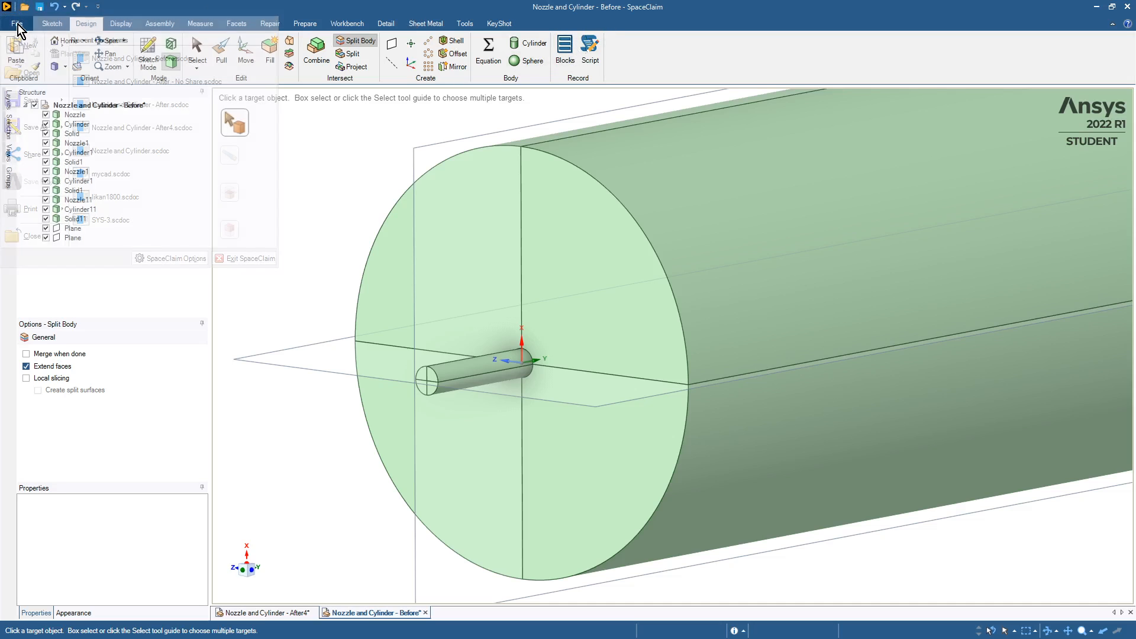
pyautogui.click(32, 125)
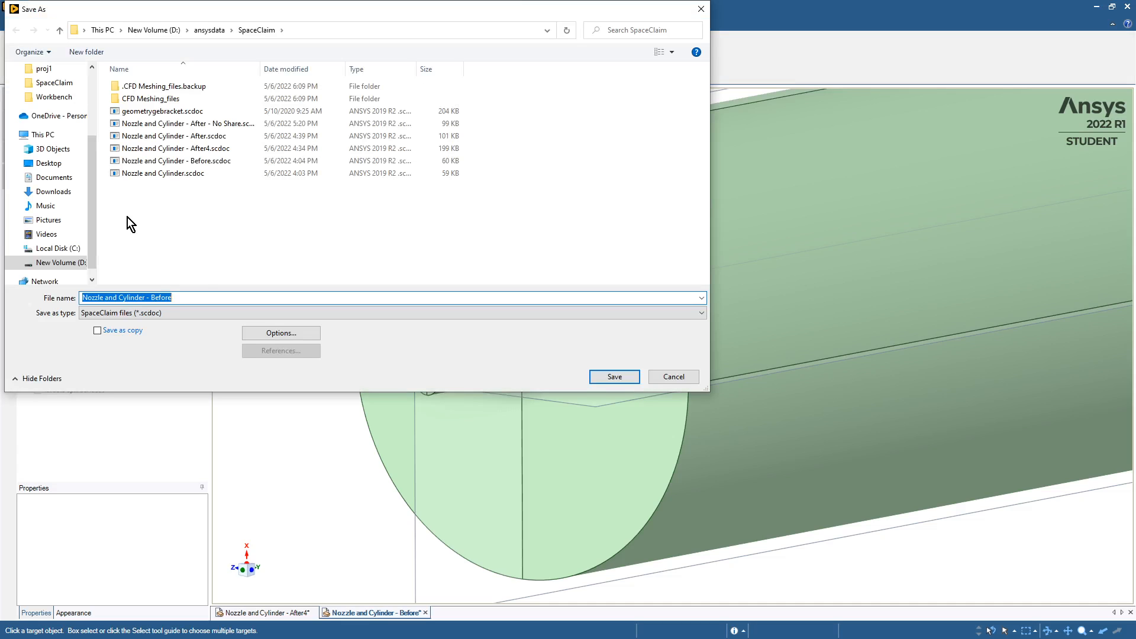
pyautogui.click(175, 297)
pyautogui.press('BackSpace')
pyautogui.press('BackSpace')
pyautogui.press('BackSpace')
pyautogui.press('BackSpace')
pyautogui.press('BackSpace')
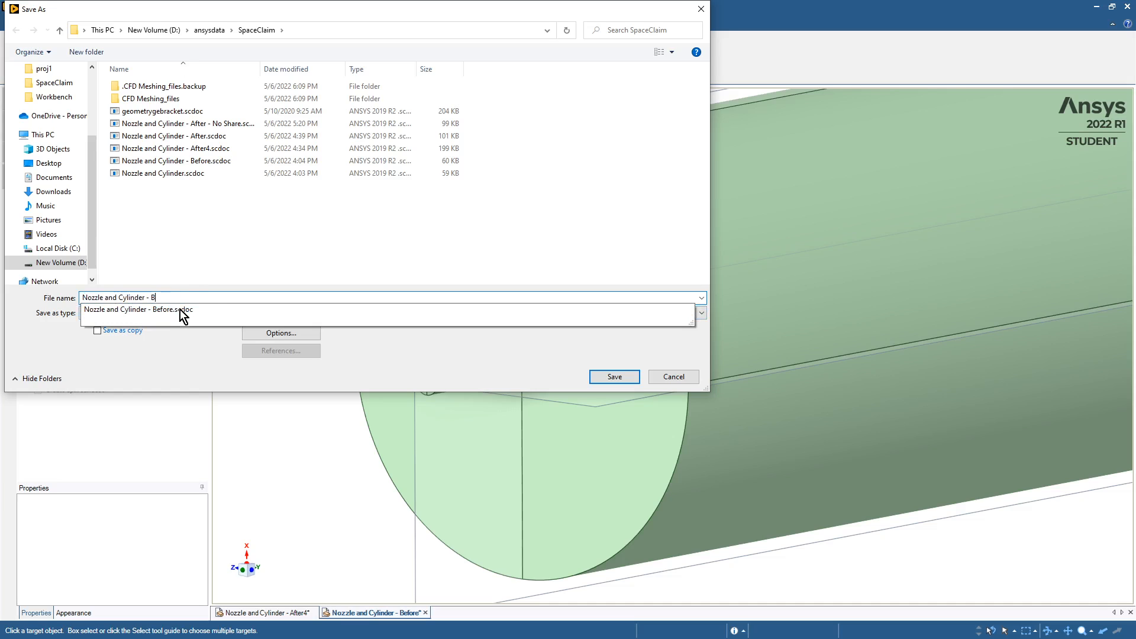
pyautogui.press('BackSpace')
pyautogui.write('sp')
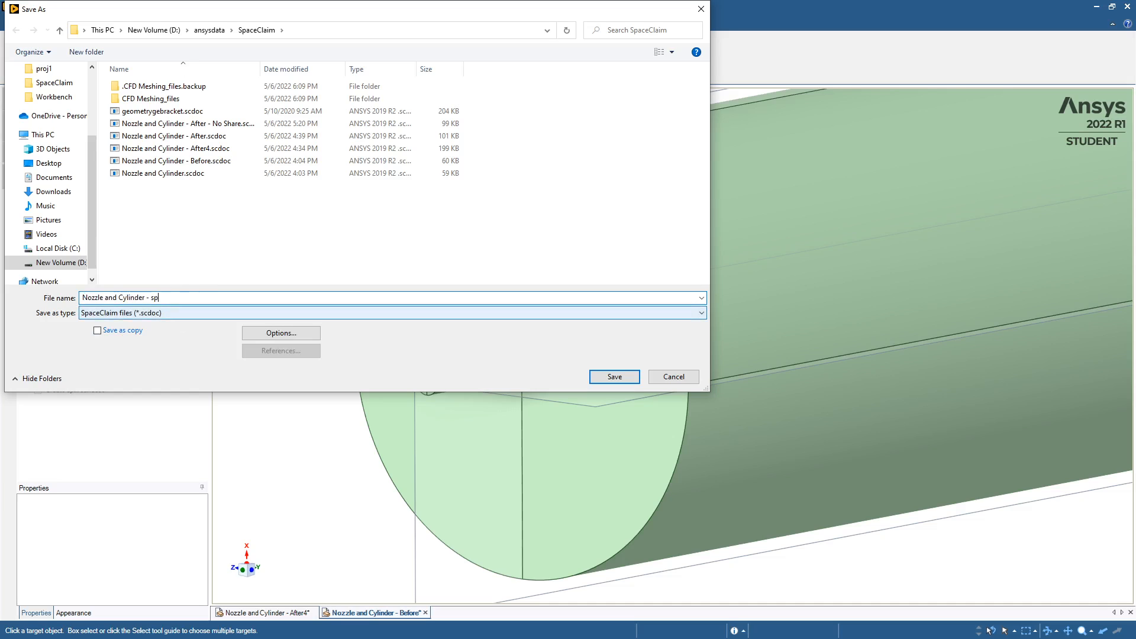
pyautogui.write('lit')
pyautogui.press('Return')
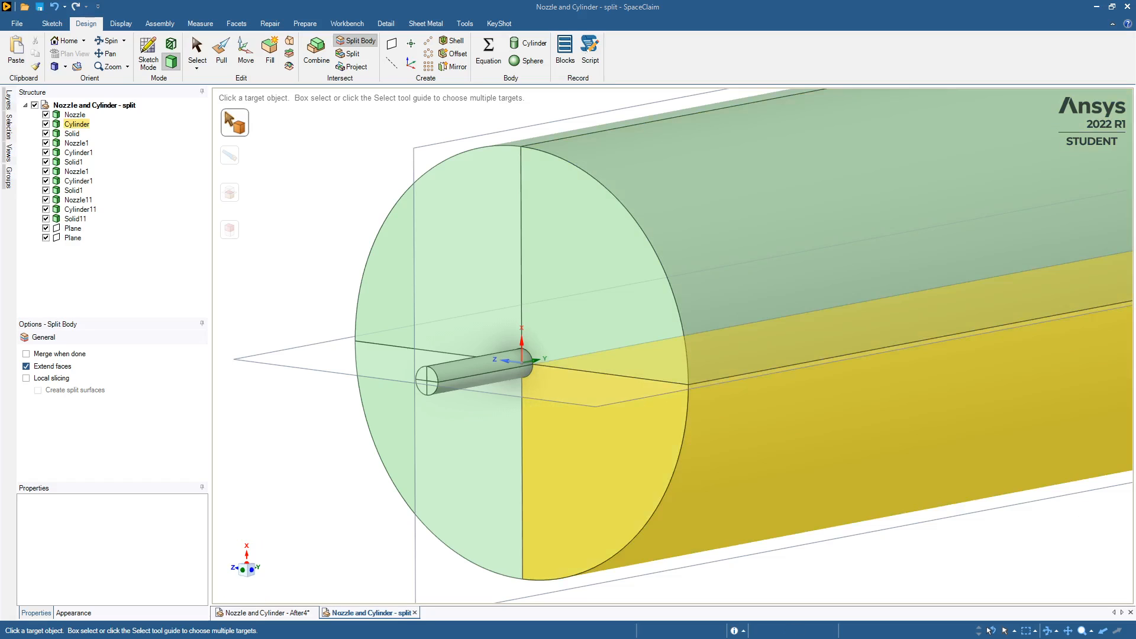
# Step: Switch to Workbench, replace the Mesh system's geometry with Nozzle and Cylinder - split.scdoc, and open its mesh for editing
pyautogui.hotkey('alt', 'Tab')
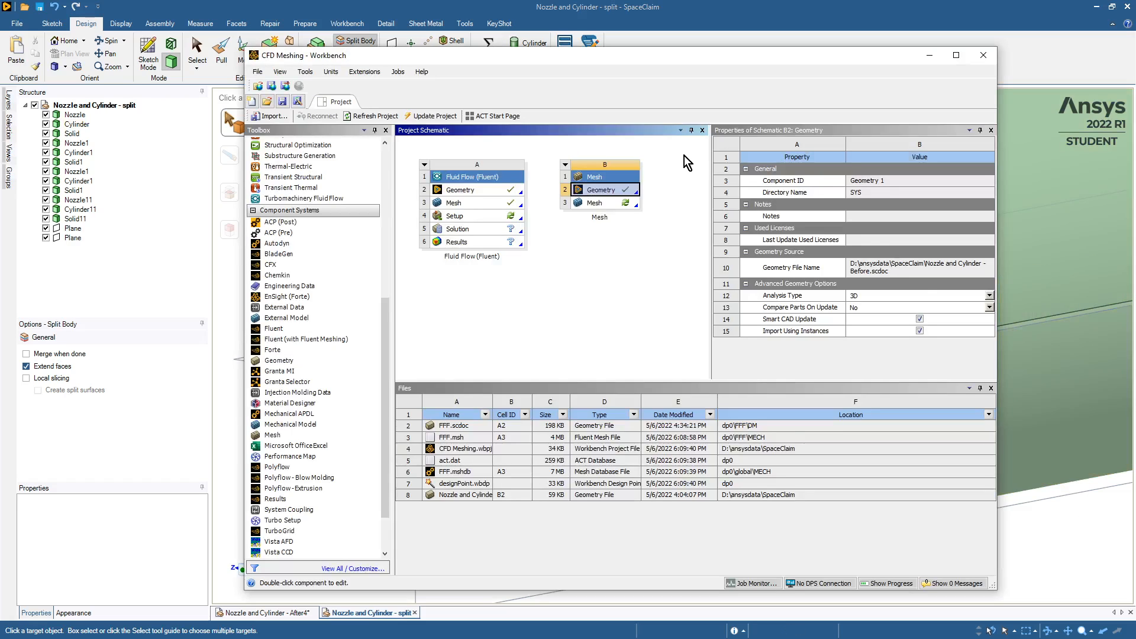
pyautogui.rightClick(593, 194)
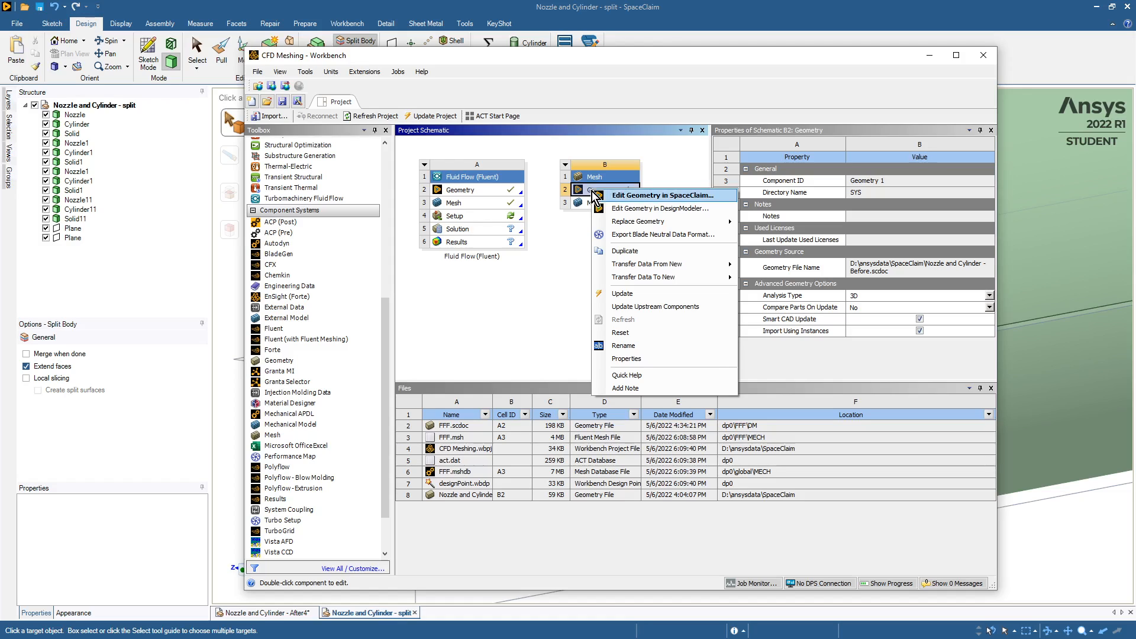
pyautogui.moveTo(654, 222)
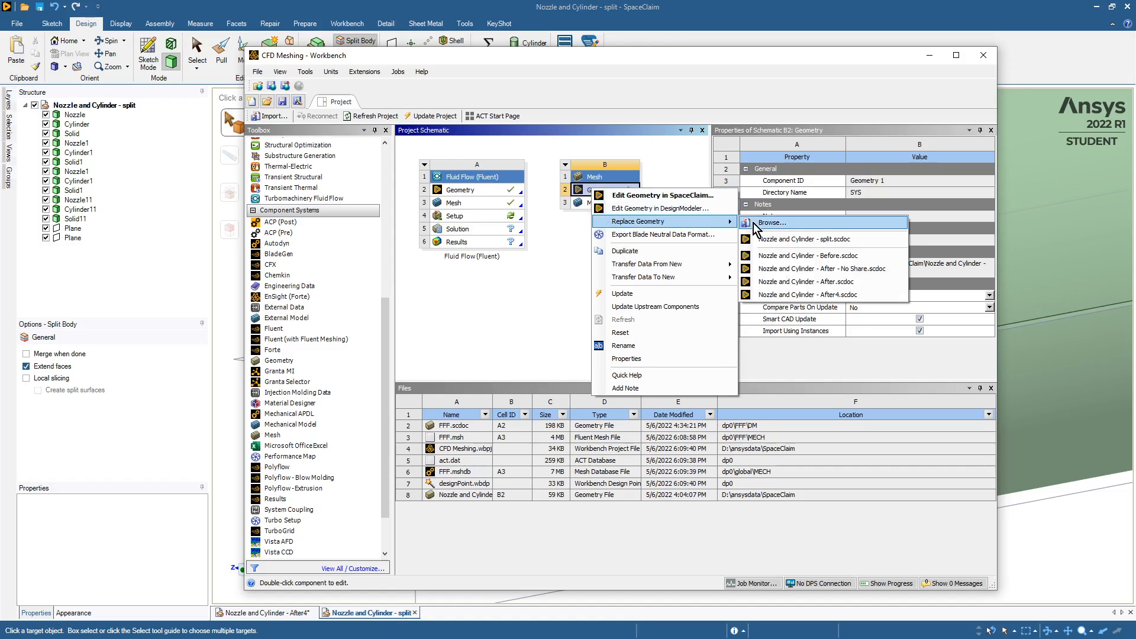
pyautogui.click(782, 239)
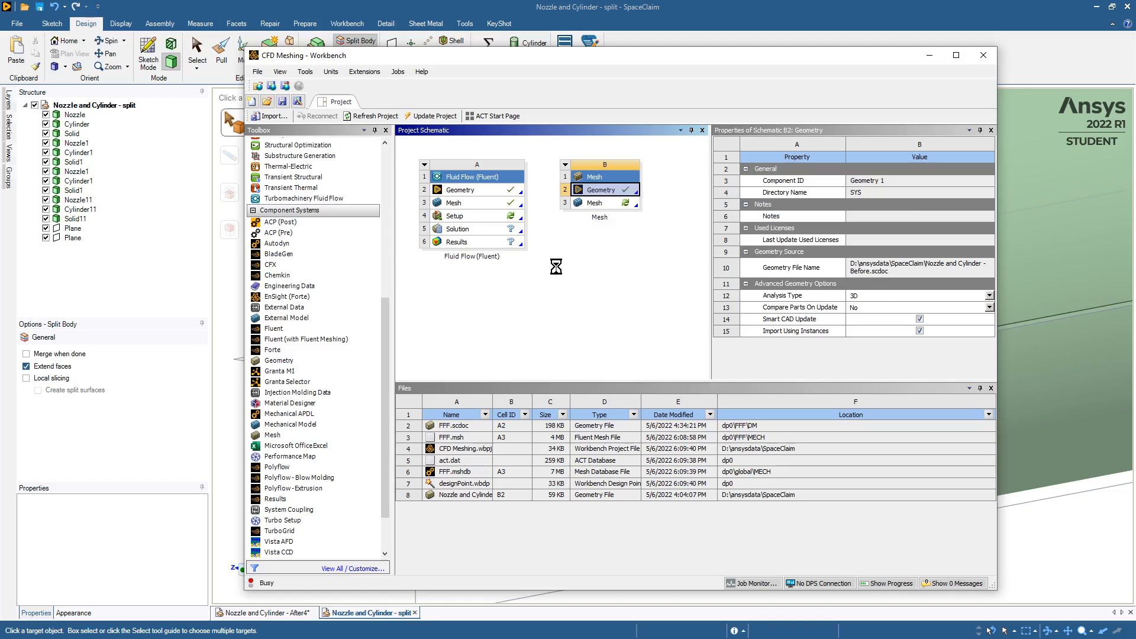
pyautogui.doubleClick(601, 204)
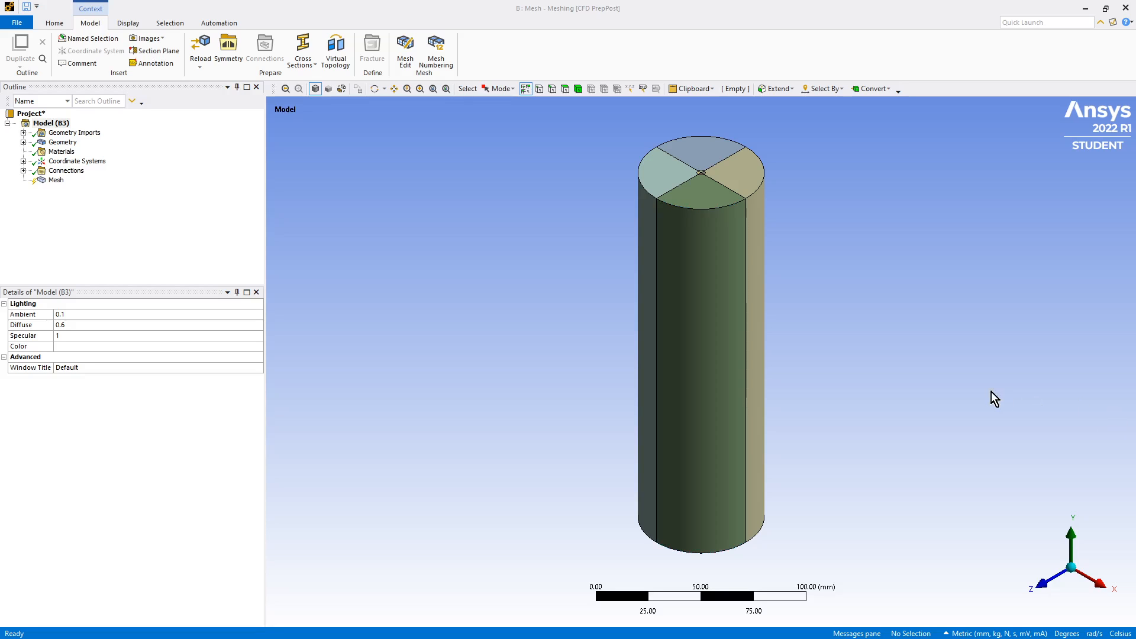
# Step: Hide the outer cylinder body and the nozzle body of one quarter of the model
pyautogui.moveTo(805, 322); pyautogui.dragTo(805, 322, button='middle')
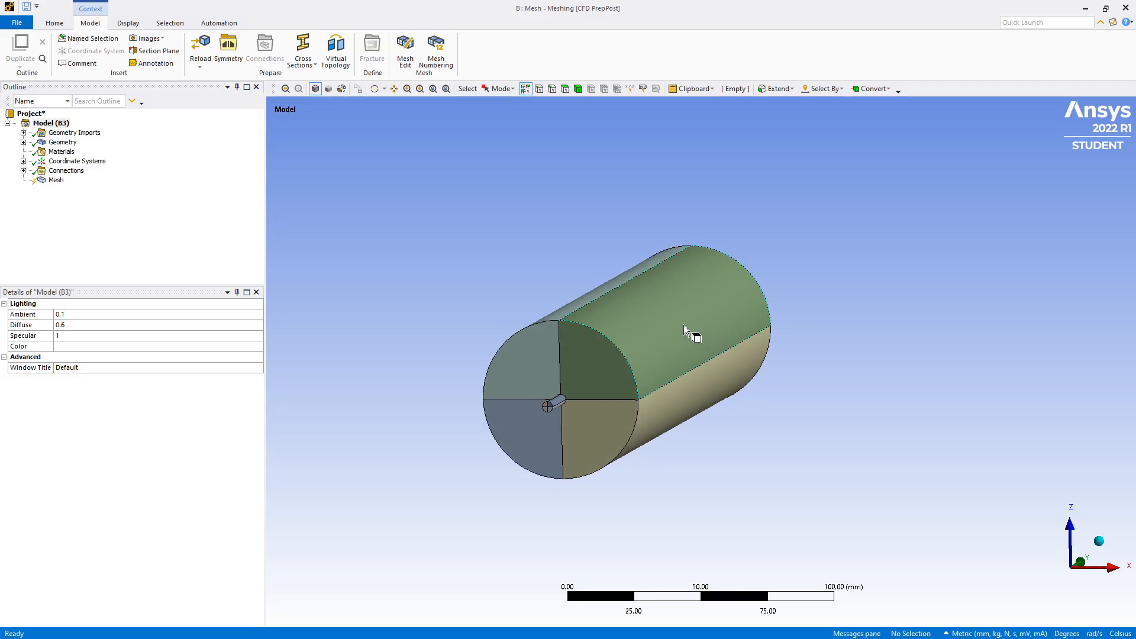
pyautogui.click(578, 88)
pyautogui.click(629, 336)
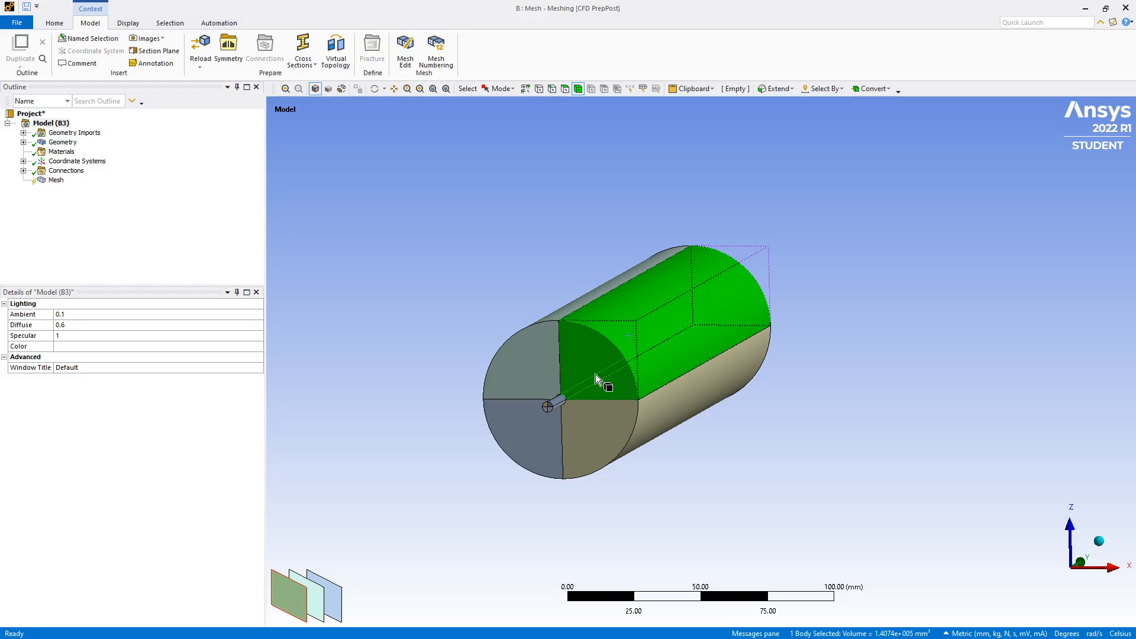
pyautogui.keyDown('ctrl'); pyautogui.click(559, 405); pyautogui.keyUp('ctrl')
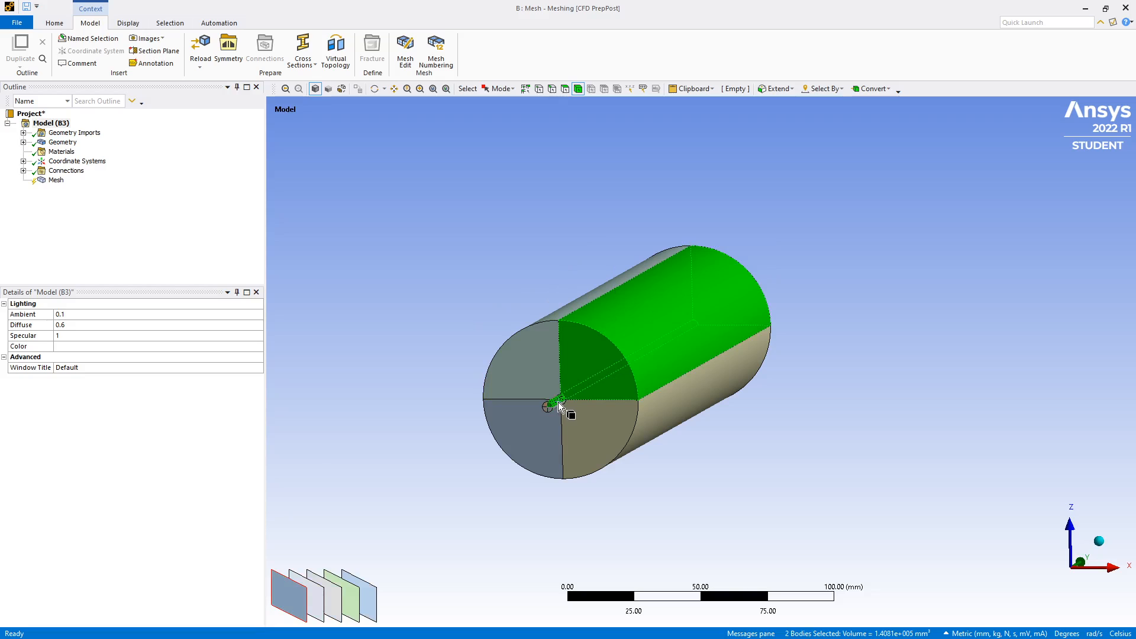
pyautogui.press('F9')
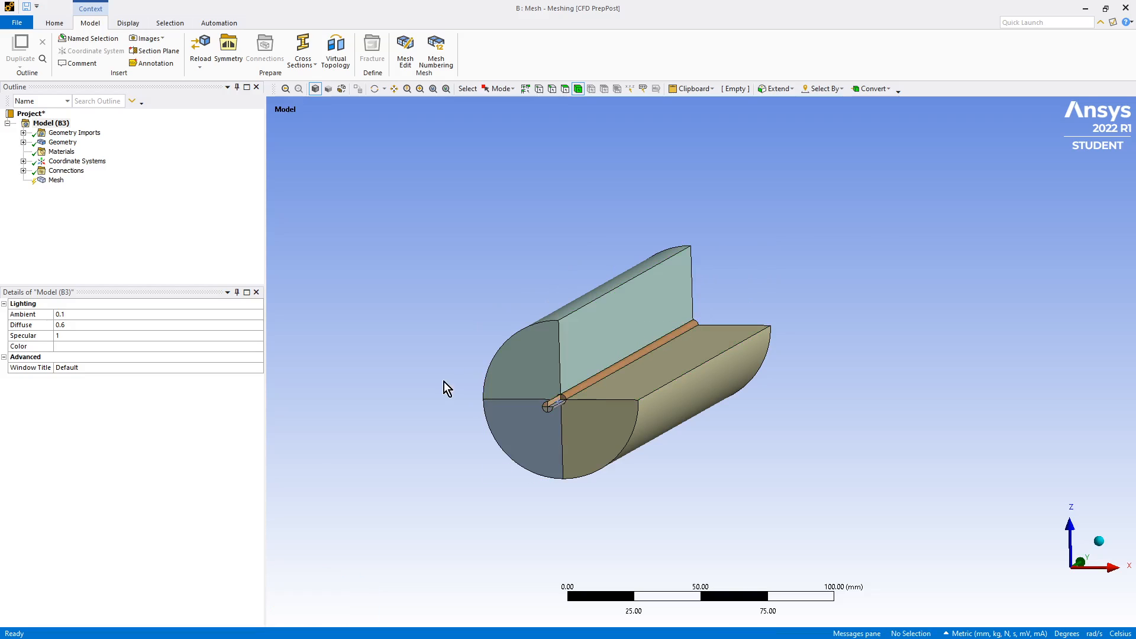
# Step: Hide the thin inner solid body of the same quarter
pyautogui.scroll(5, 448, 307)
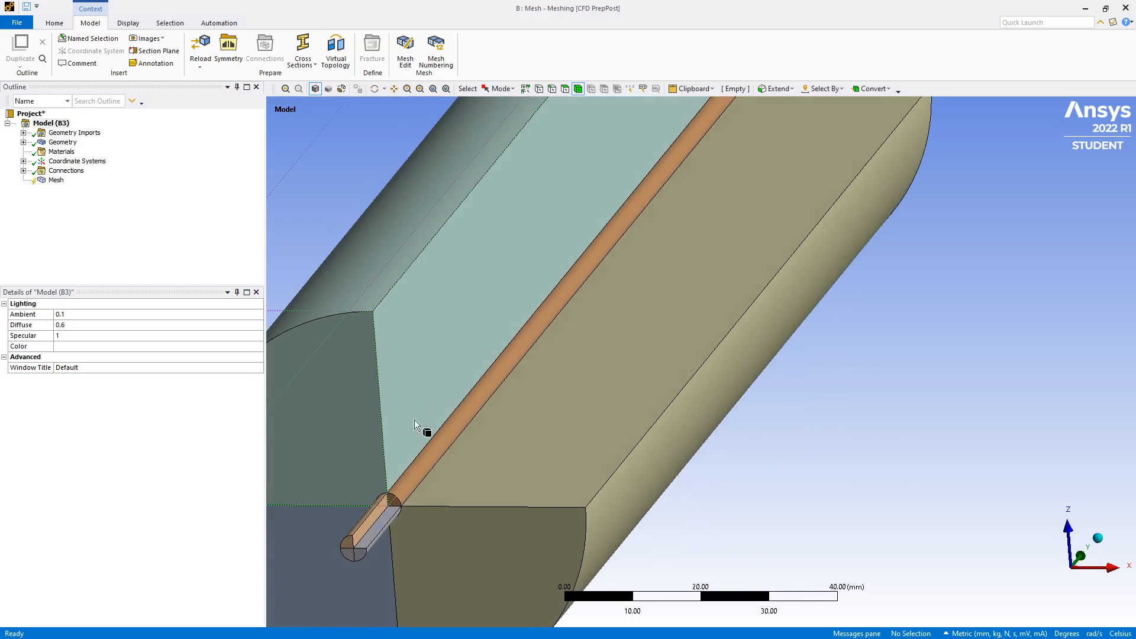
pyautogui.click(416, 472)
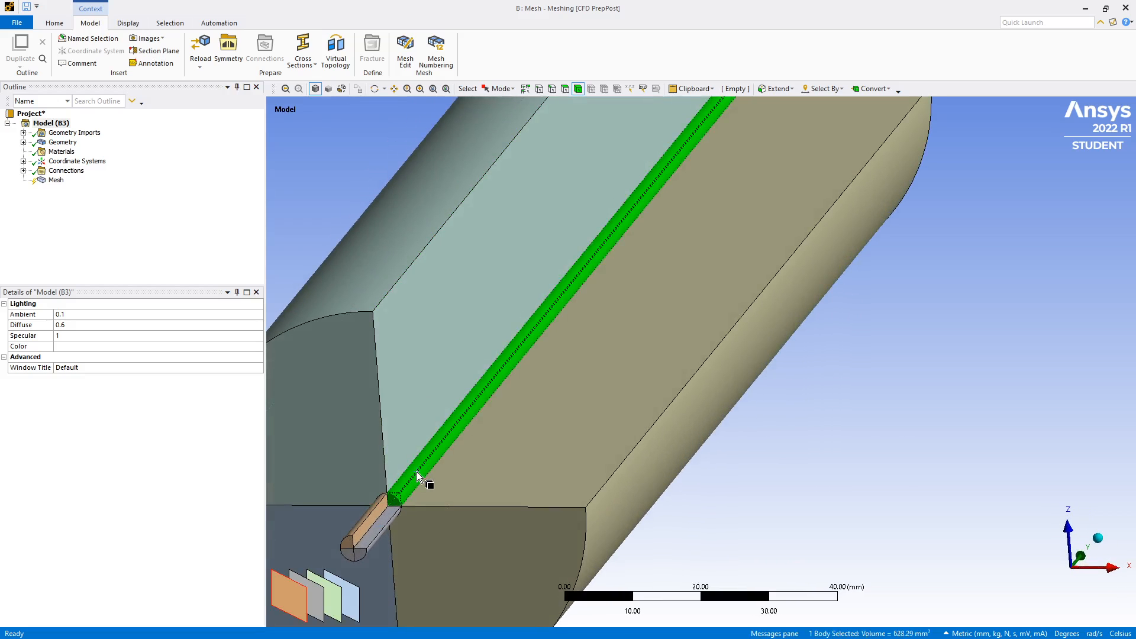
pyautogui.press('F9')
pyautogui.scroll(-3, 496, 346)
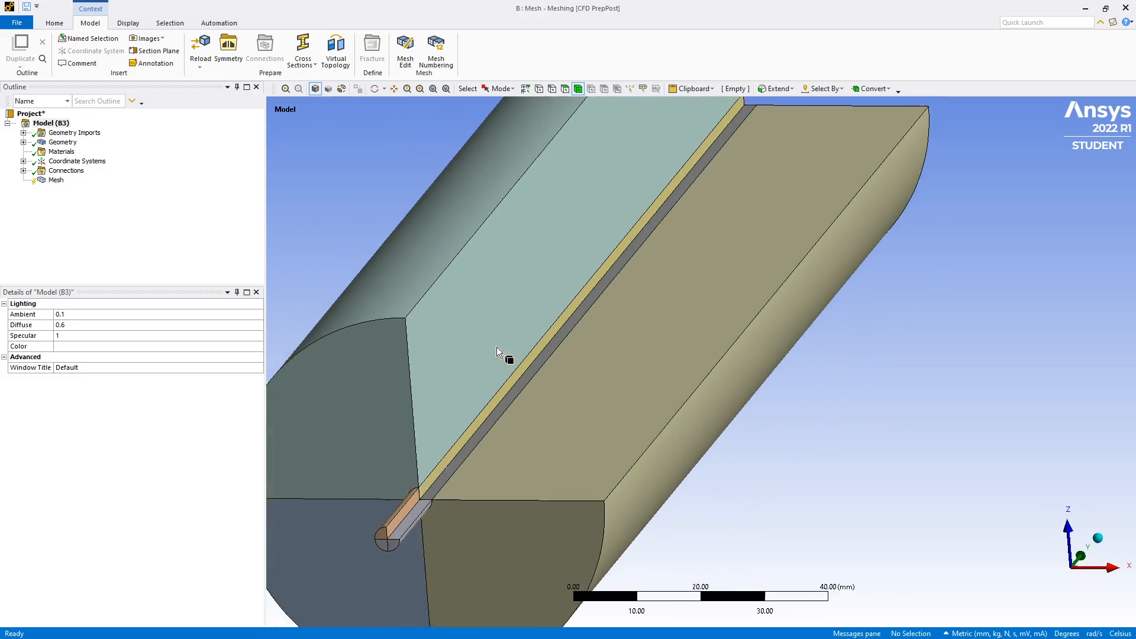
# Step: Suppress all nine bodies still visible and bring the three hidden bodies of the remaining quarter back into view
pyautogui.moveTo(496, 347); pyautogui.dragTo(436, 383, button='middle')
pyautogui.scroll(-1, 436, 383)
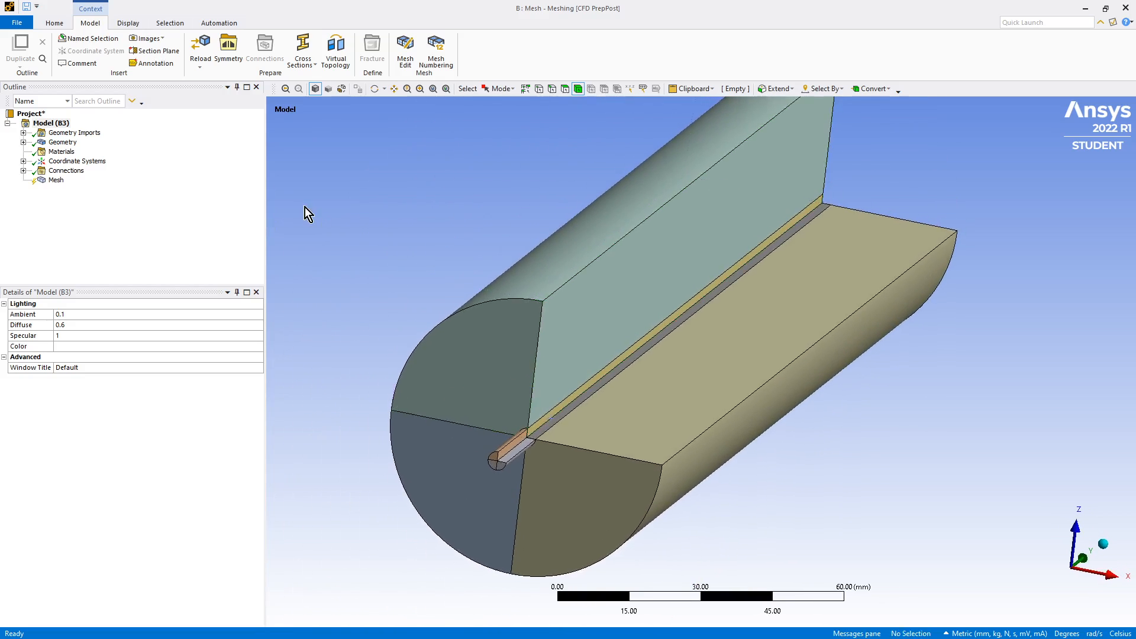
pyautogui.scroll(-2, 304, 207)
pyautogui.moveTo(304, 207); pyautogui.dragTo(370, 204, button='middle')
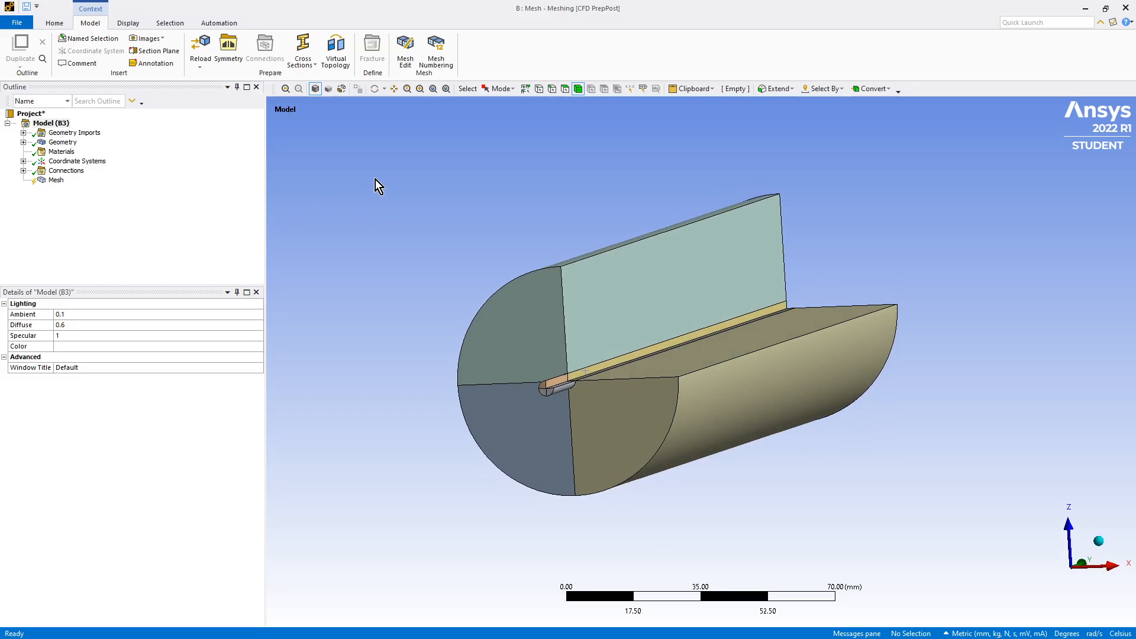
pyautogui.moveTo(399, 167); pyautogui.dragTo(852, 519, button='right')
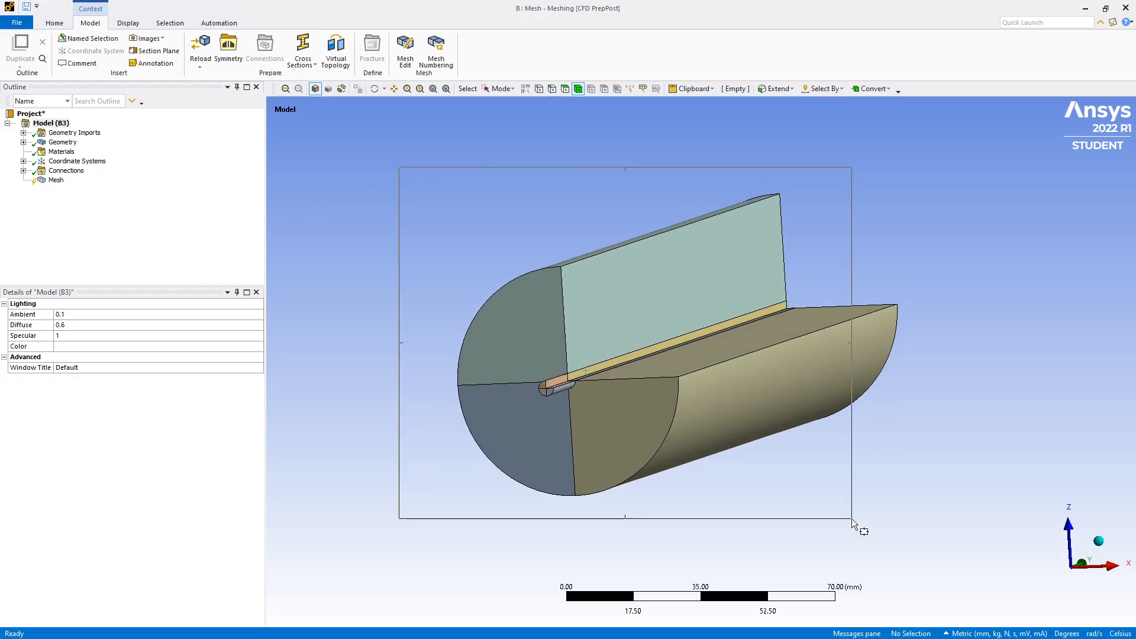
pyautogui.moveTo(853, 519); pyautogui.dragTo(938, 538)
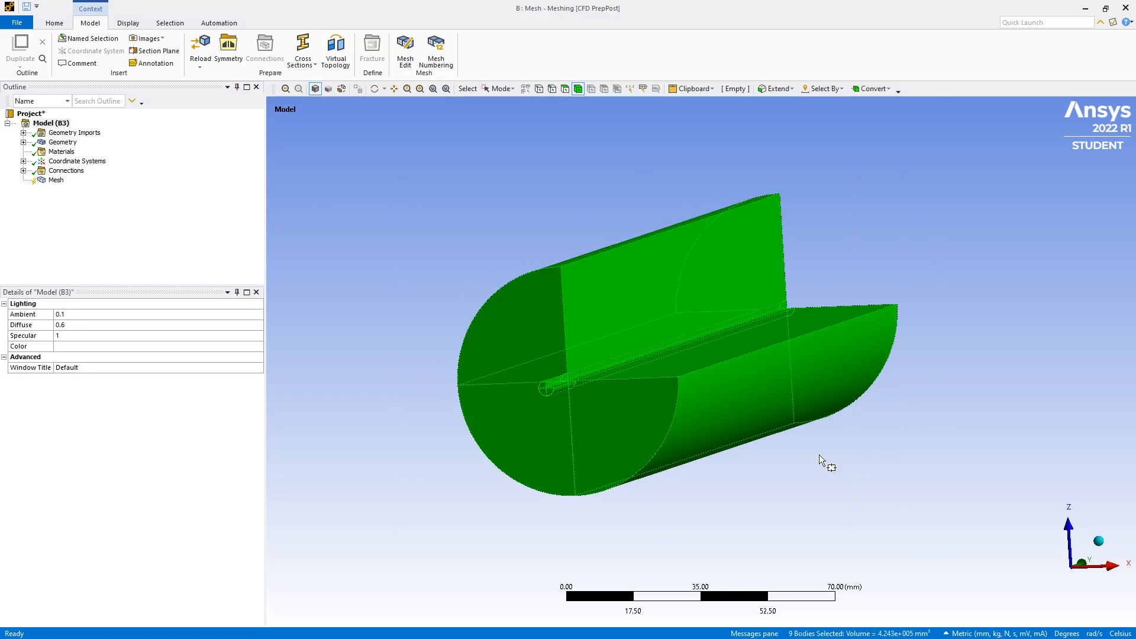
pyautogui.rightClick(699, 412)
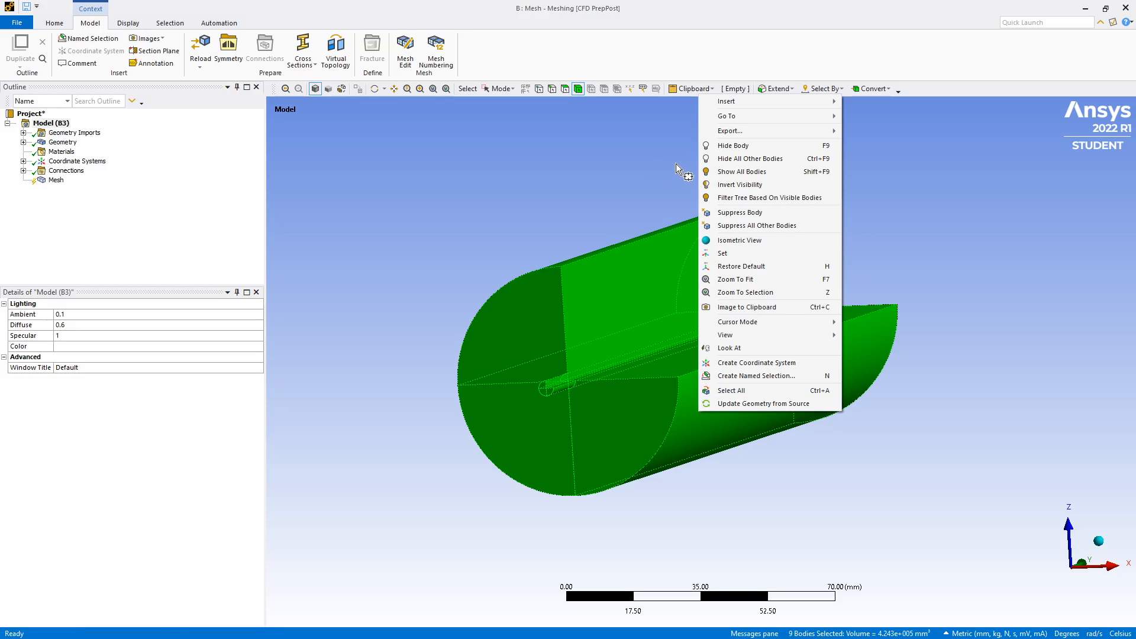
pyautogui.click(714, 214)
pyautogui.rightClick(473, 236)
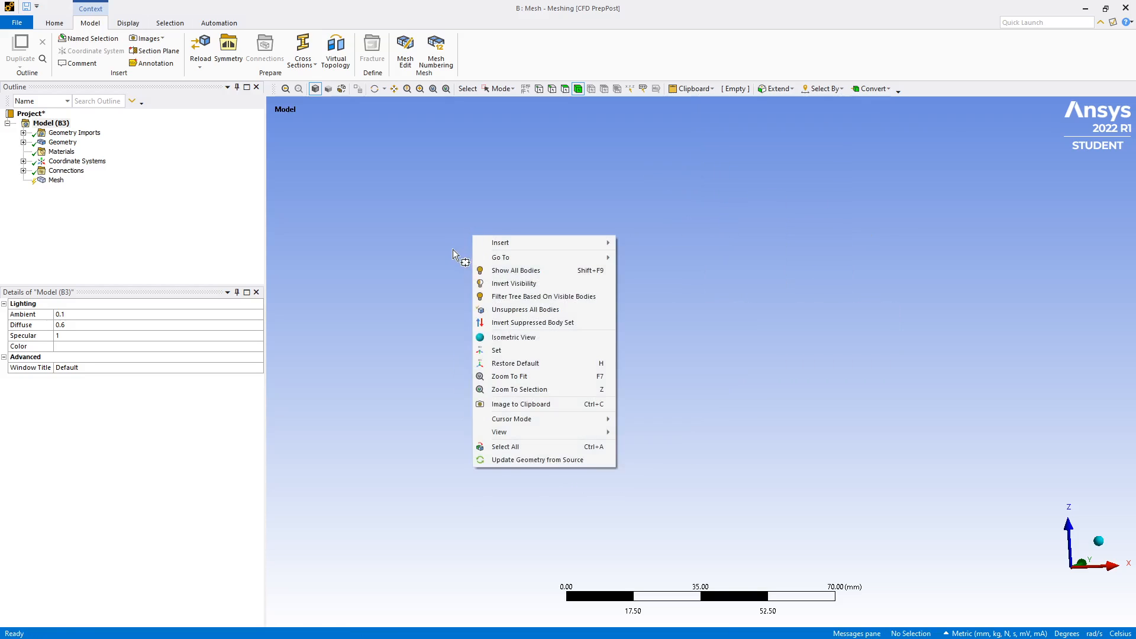
pyautogui.click(525, 309)
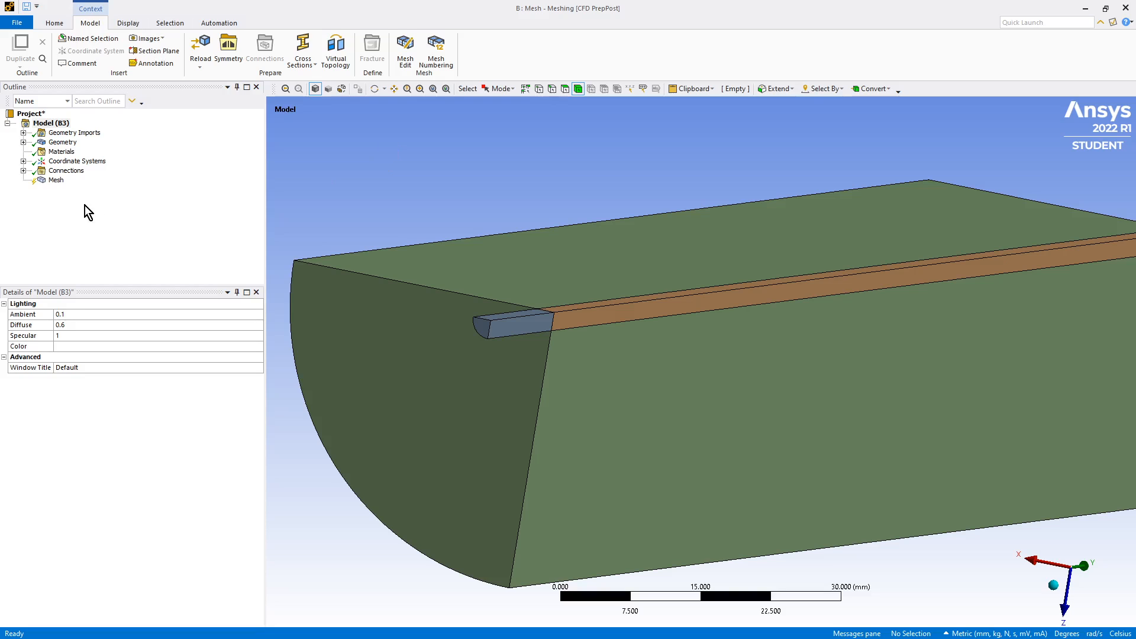
# Step: Insert a mesh method scoped to the small nozzle quarter body
pyautogui.click(44, 181)
pyautogui.rightClick(46, 183)
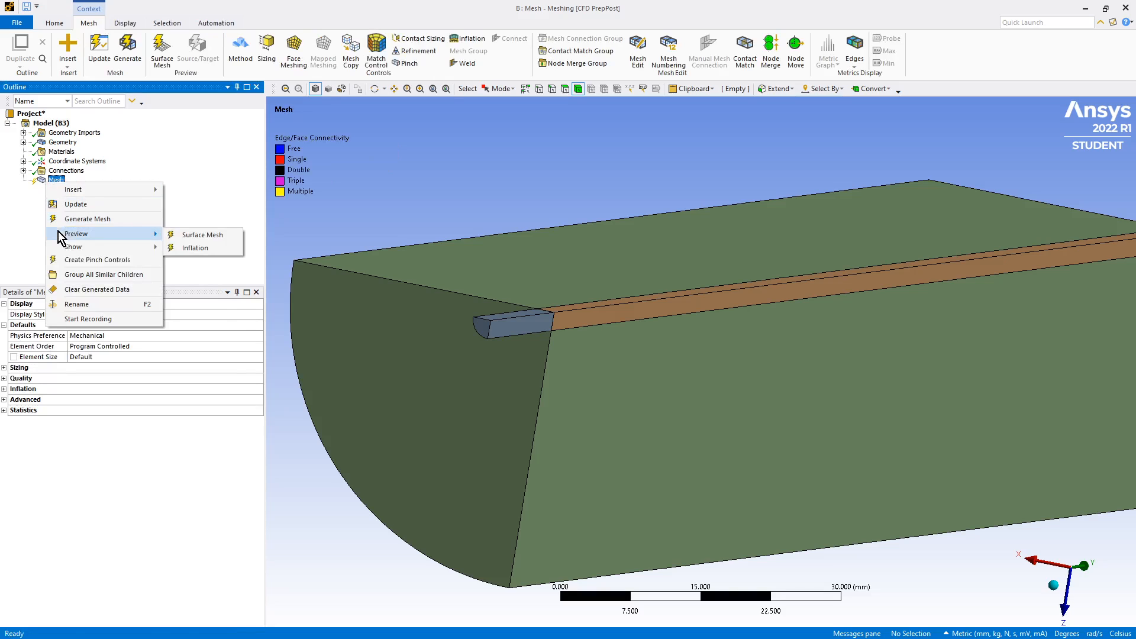
pyautogui.moveTo(115, 190)
pyautogui.click(190, 190)
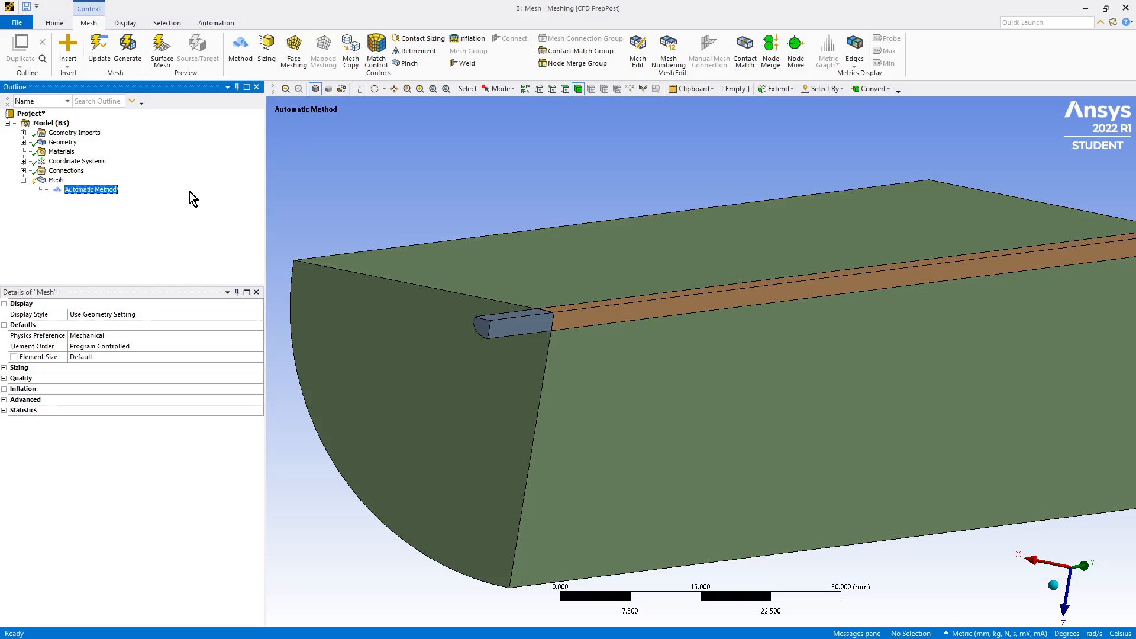
pyautogui.click(496, 326)
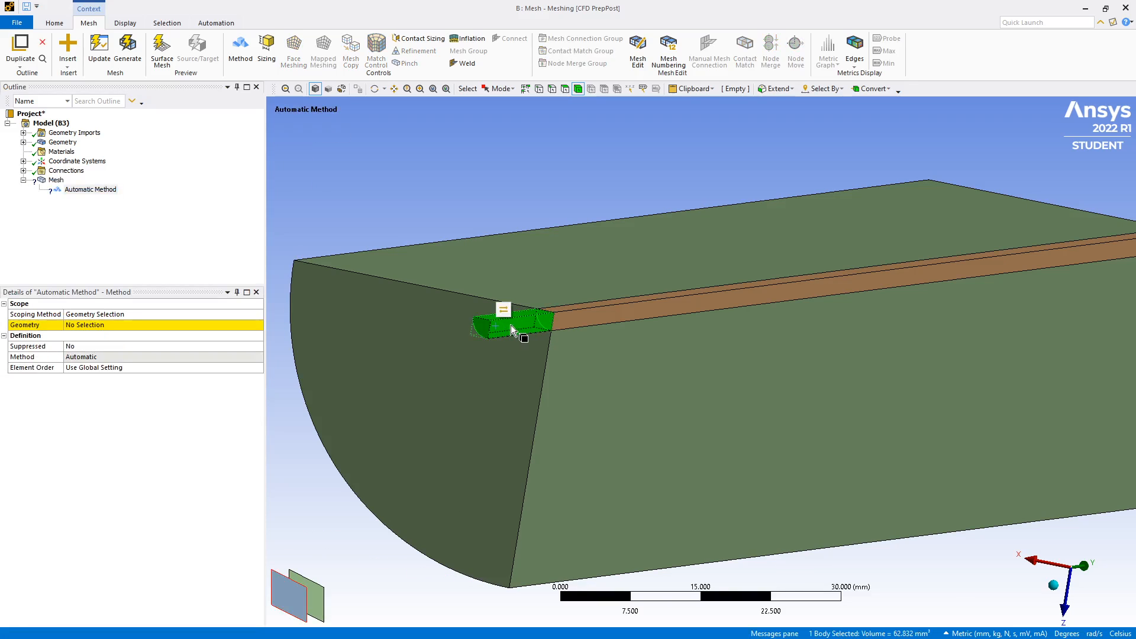
pyautogui.click(75, 330)
pyautogui.click(76, 327)
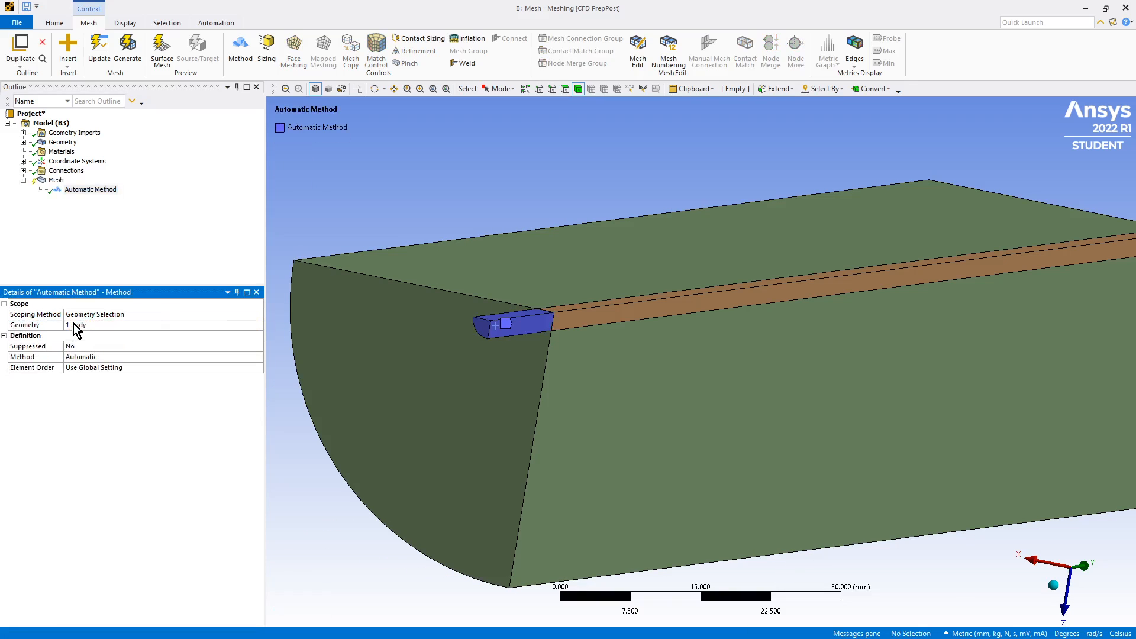
# Step: Set the mesh method to Sweep with source and target selection set to Manual Source and Target
pyautogui.click(93, 357)
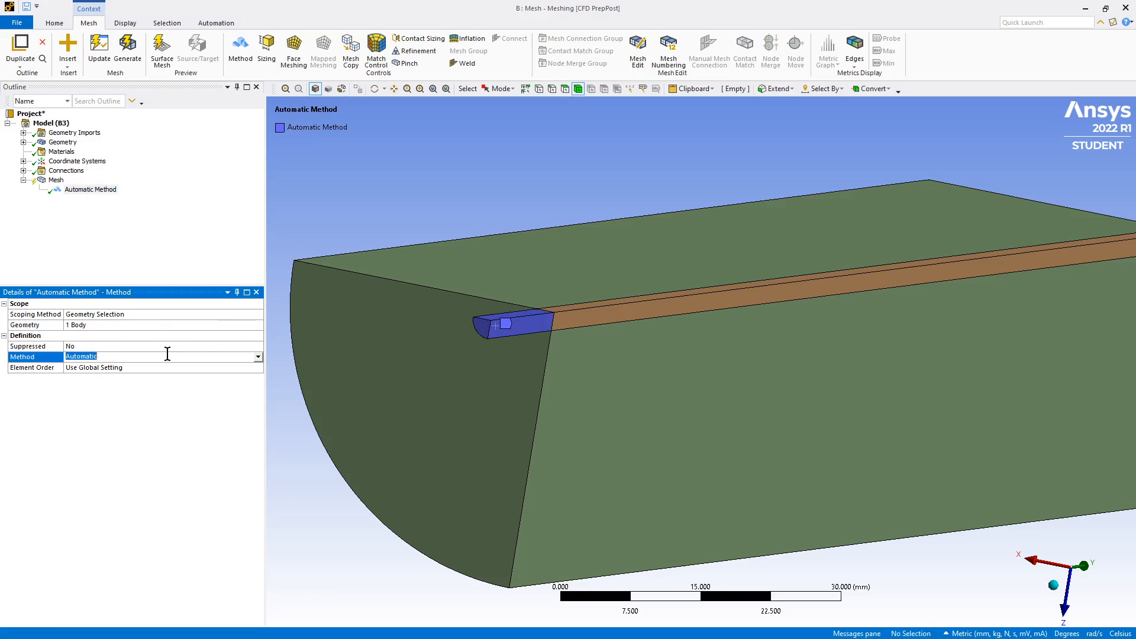
pyautogui.click(257, 360)
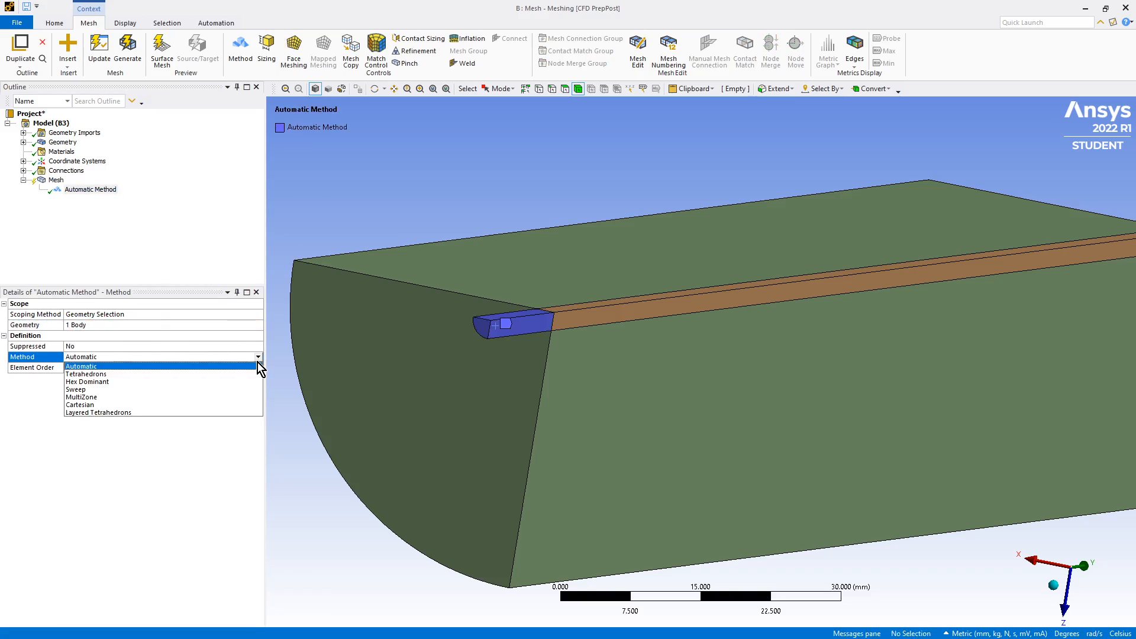
pyautogui.click(225, 389)
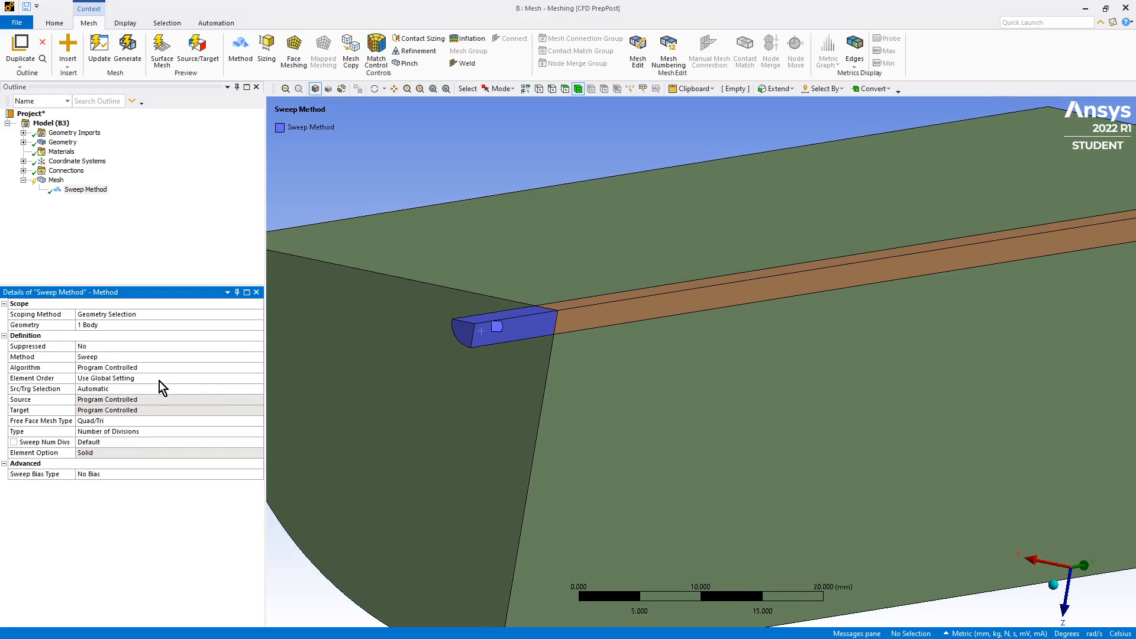
pyautogui.click(146, 389)
pyautogui.click(258, 389)
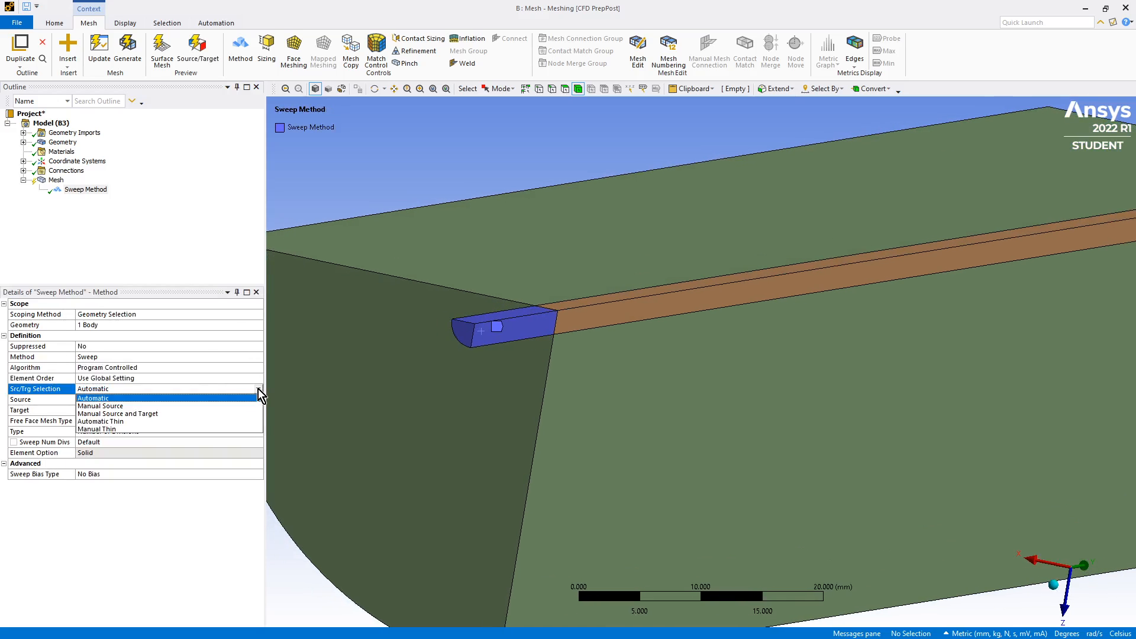
pyautogui.click(212, 413)
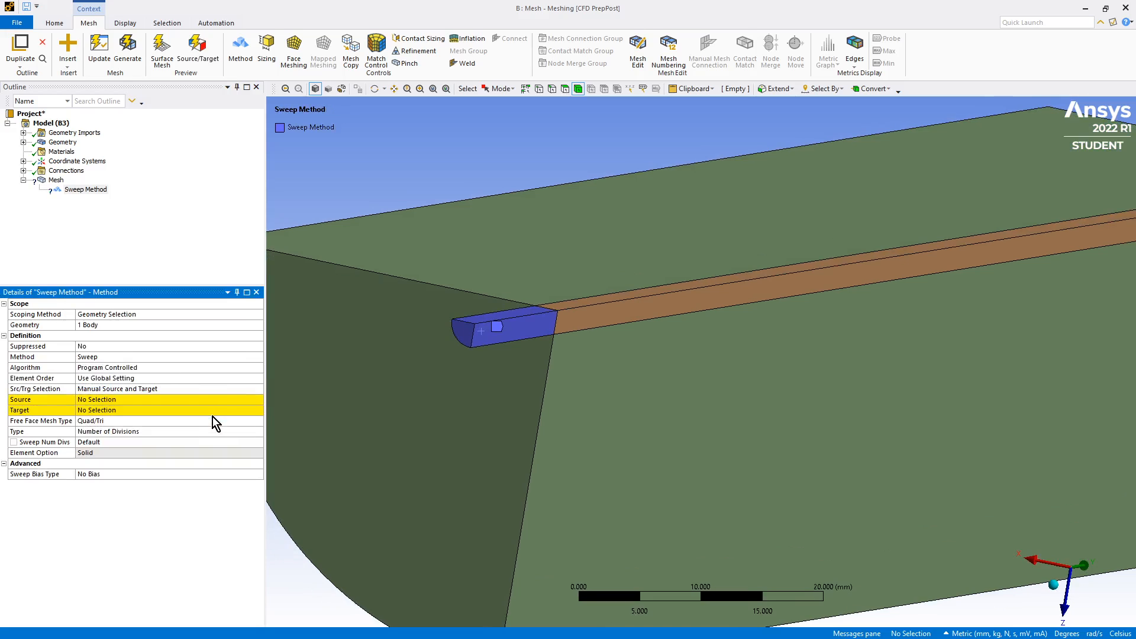
# Step: Assign the nozzle quarter's flat side cut face as the sweep source and its adjoining flat upper cut face as the target
pyautogui.click(80, 400)
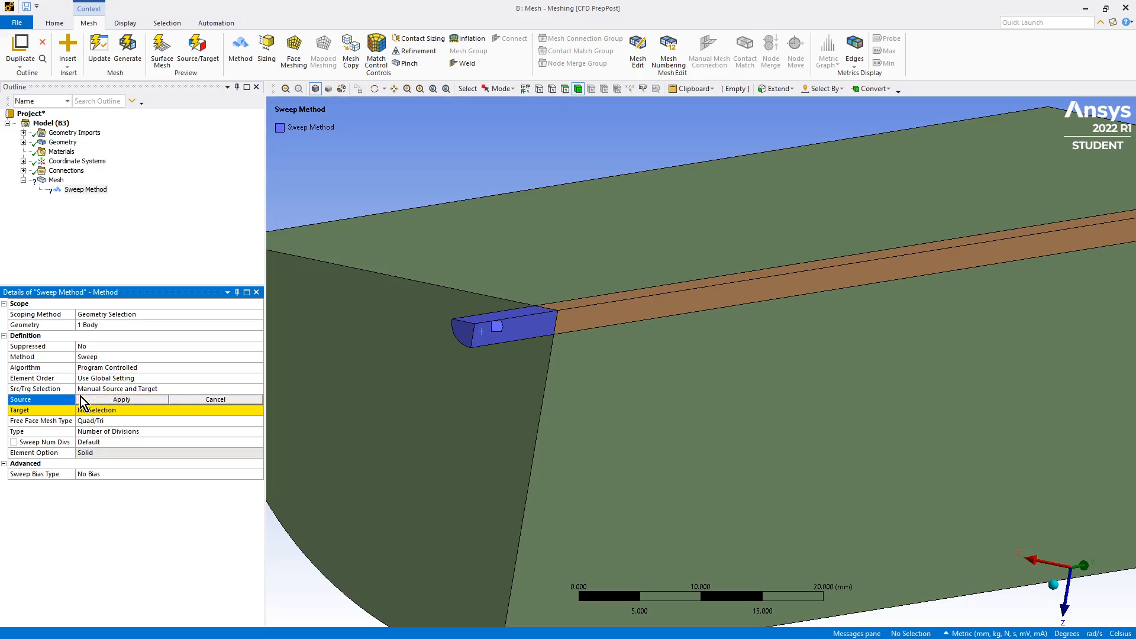
pyautogui.click(493, 337)
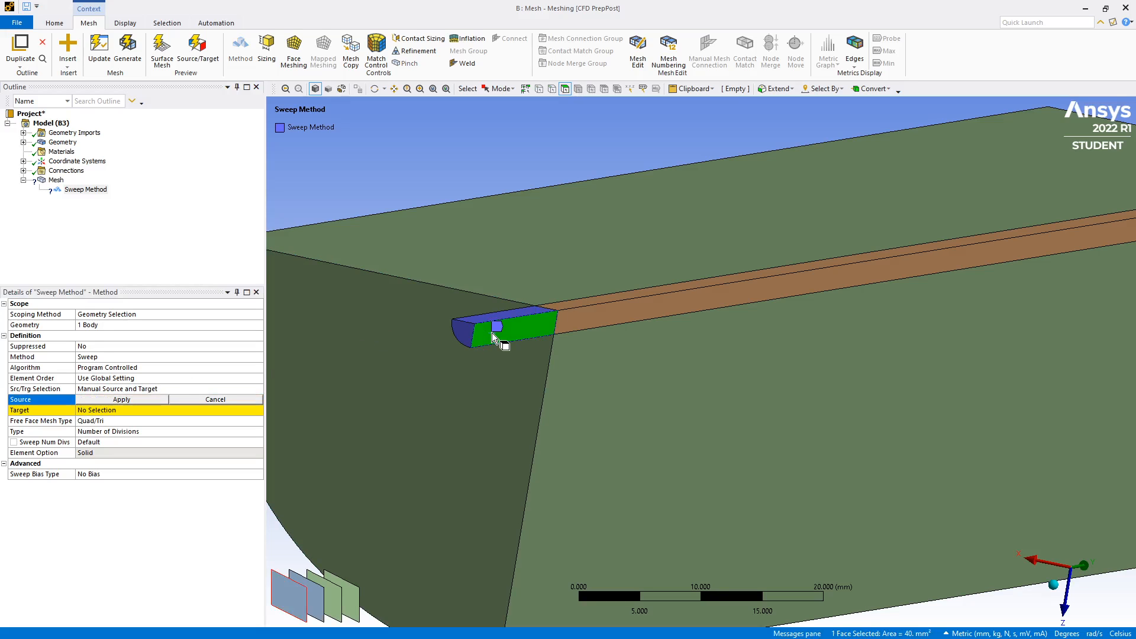
pyautogui.click(95, 401)
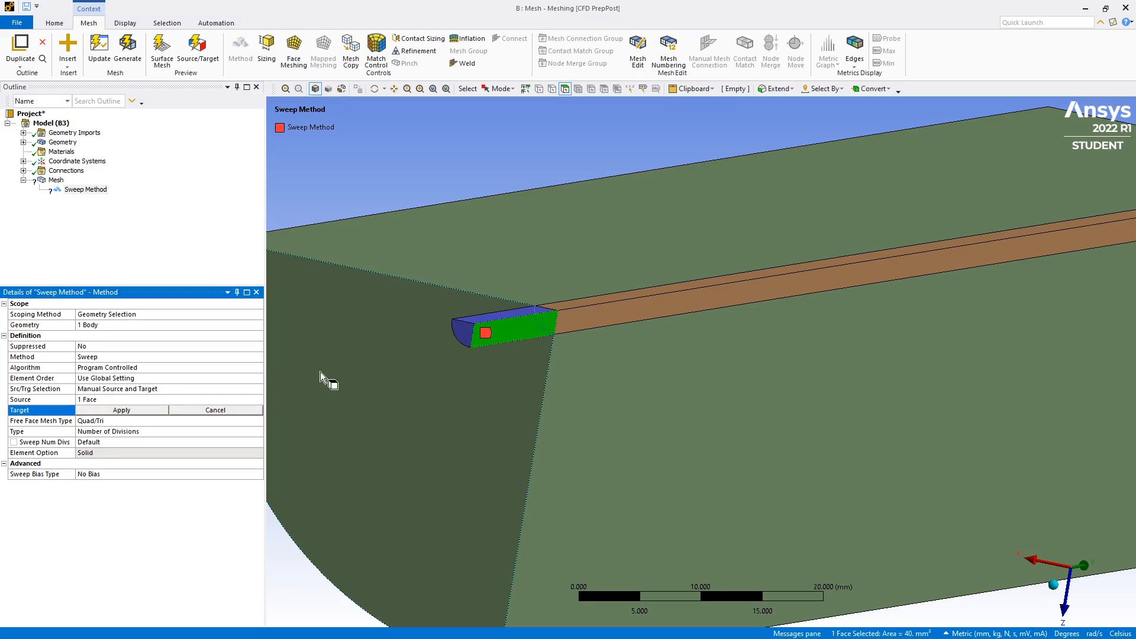
pyautogui.click(488, 318)
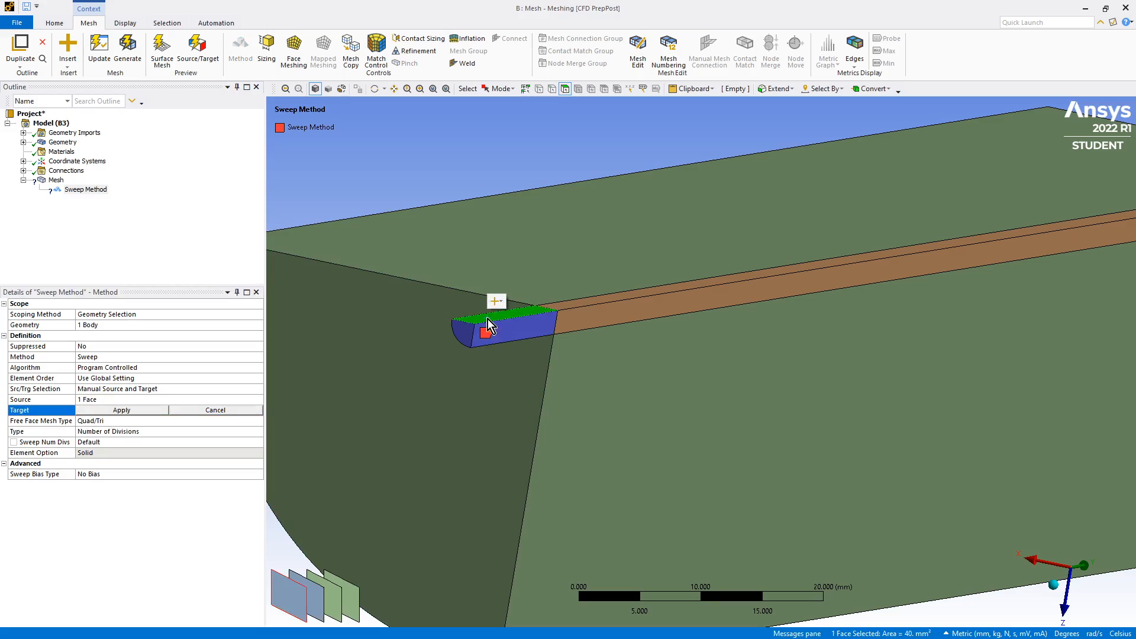
pyautogui.click(134, 410)
pyautogui.click(306, 598)
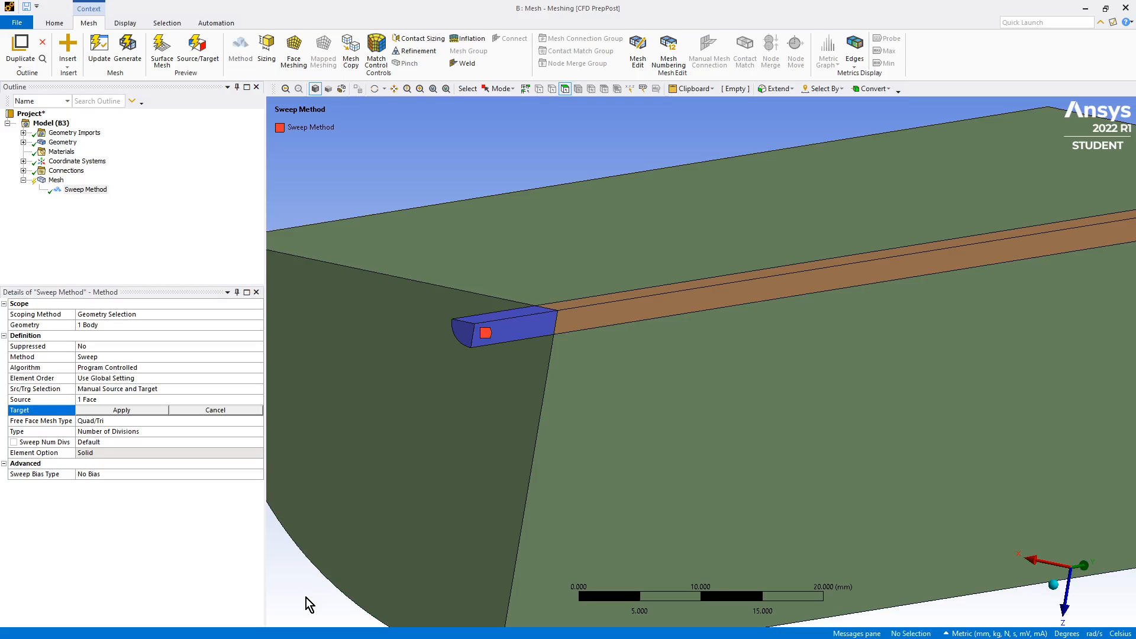
pyautogui.click(108, 410)
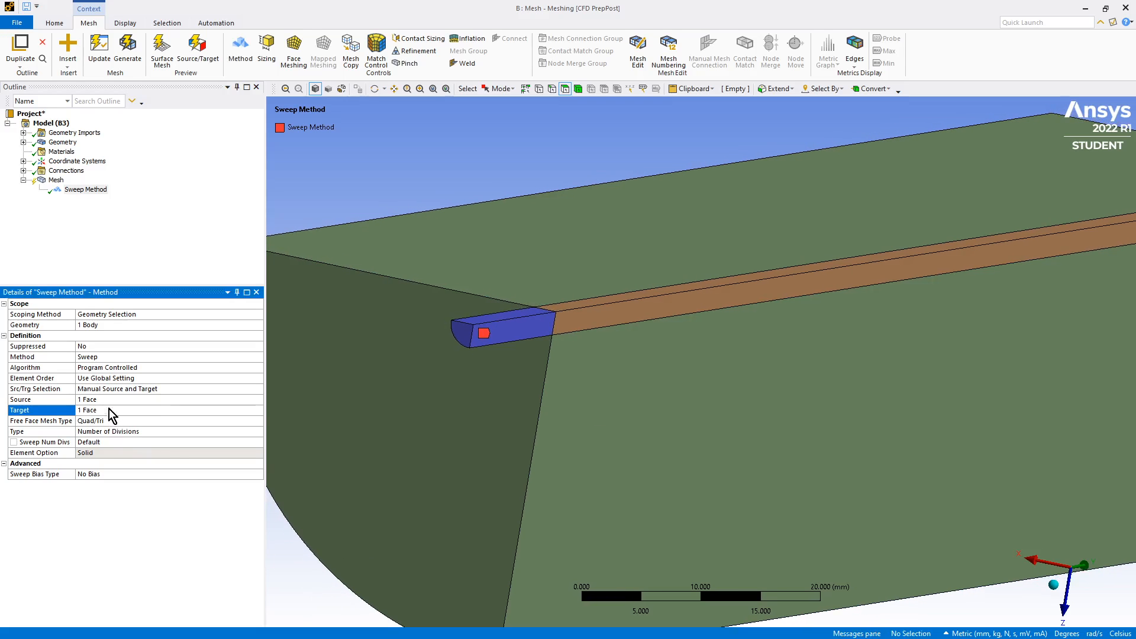
# Step: Set the number of sweep divisions for the nozzle quarter's sweep method to 30
pyautogui.moveTo(320, 562); pyautogui.dragTo(284, 474, button='middle')
pyautogui.scroll(-2, 284, 473)
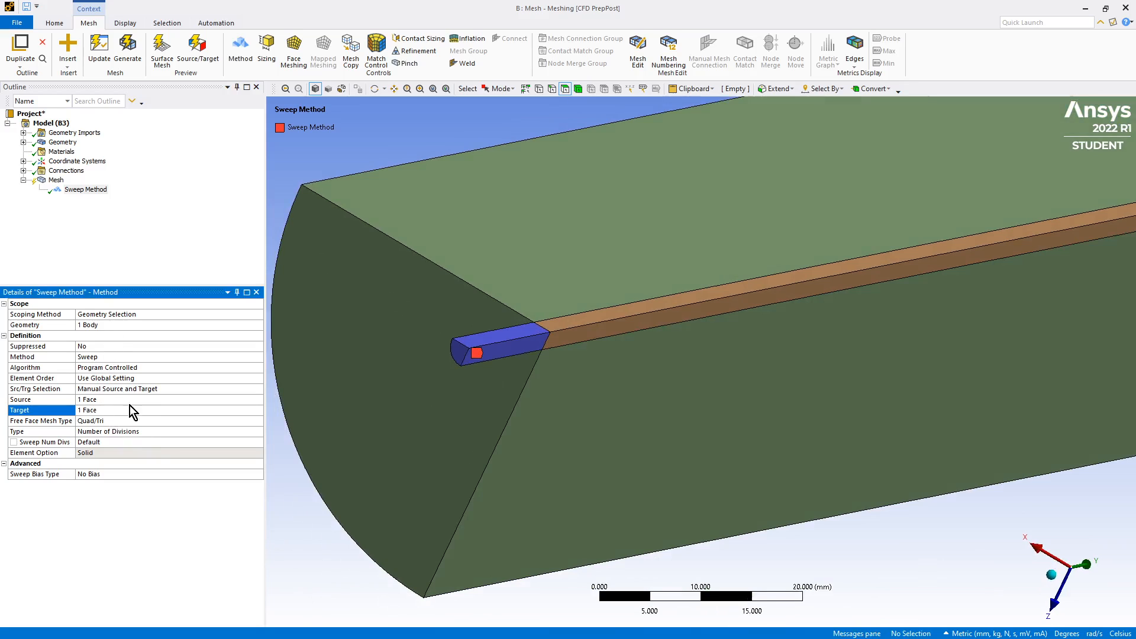
pyautogui.click(324, 530)
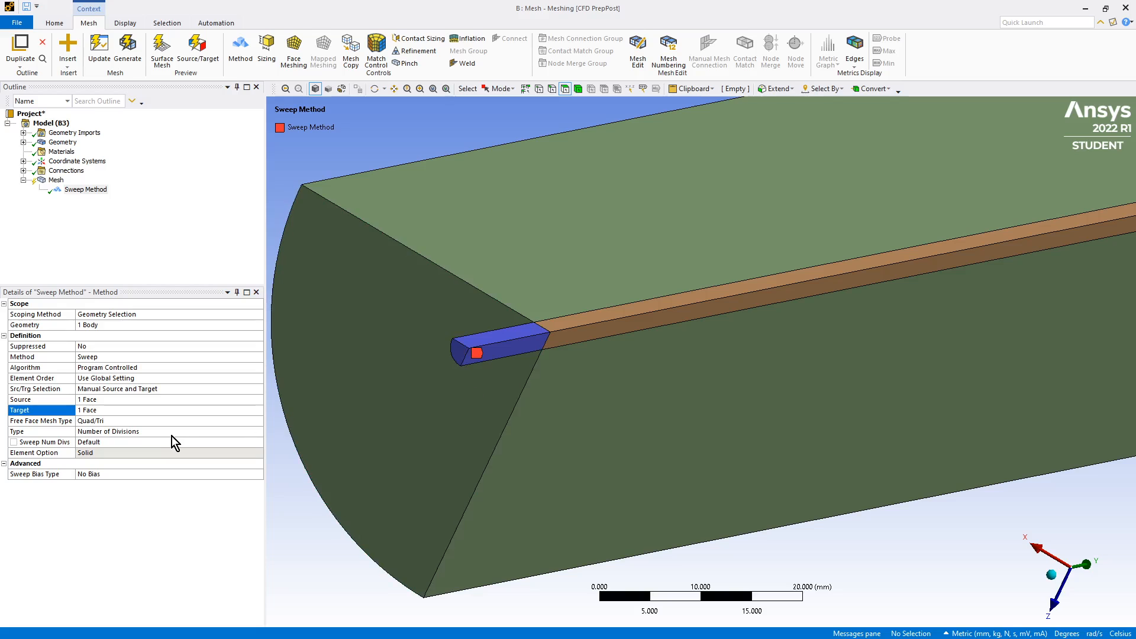
pyautogui.click(89, 442)
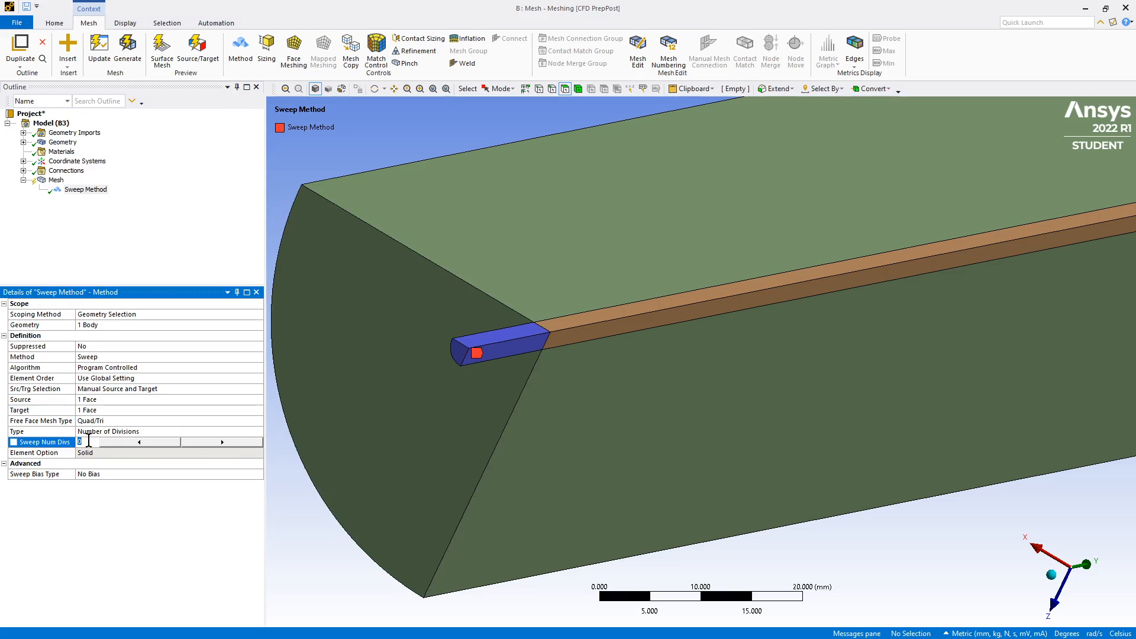
pyautogui.write('30')
pyautogui.press('Return')
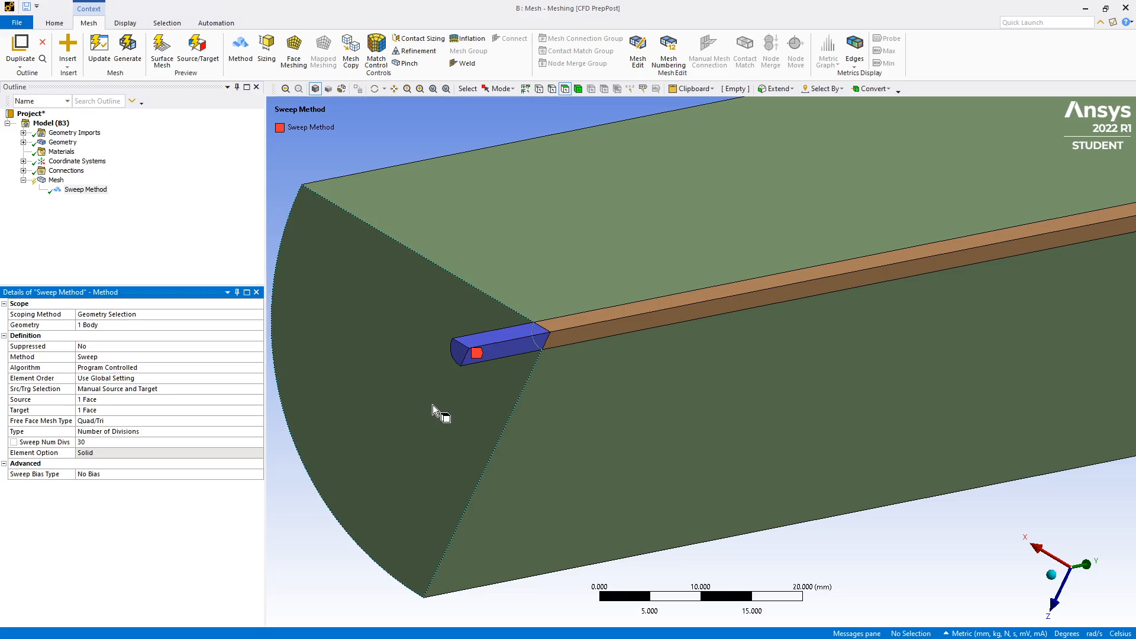
# Step: Insert a mesh sizing scoped to the three lengthwise edges of the small nozzle quarter body
pyautogui.moveTo(432, 405); pyautogui.dragTo(439, 390, button='middle')
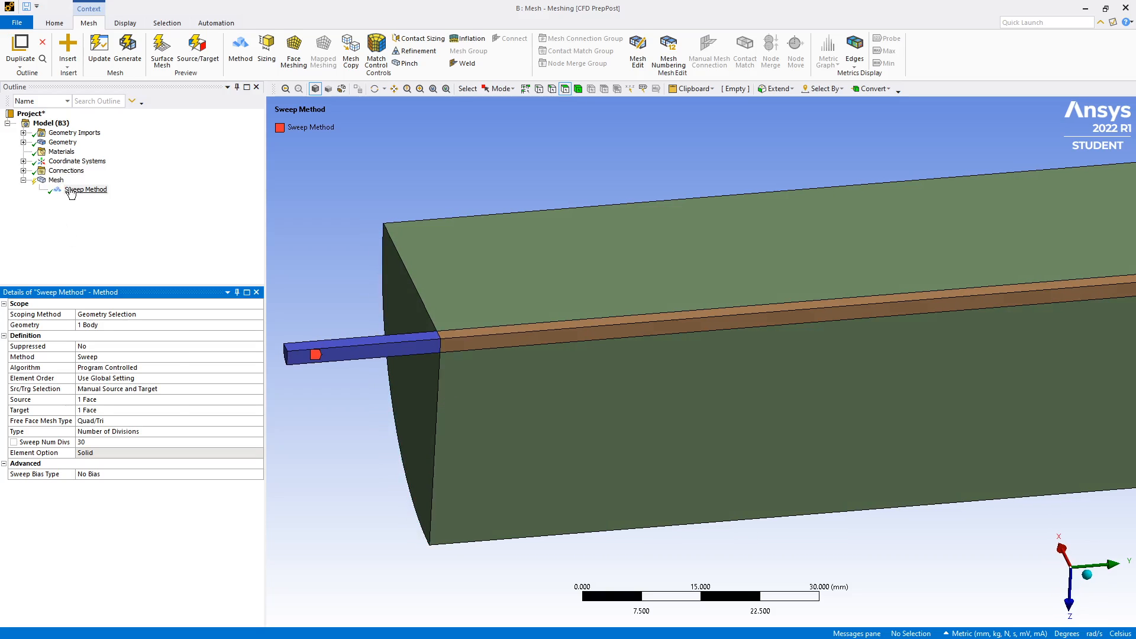
pyautogui.rightClick(72, 190)
pyautogui.moveTo(105, 198)
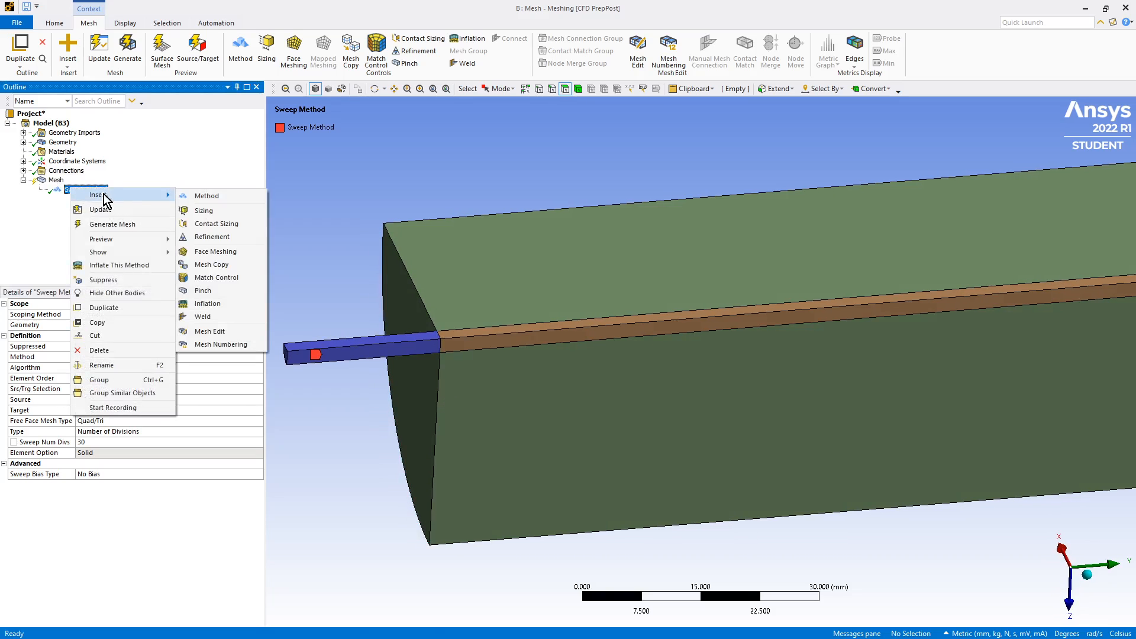
pyautogui.click(195, 212)
pyautogui.moveTo(340, 324); pyautogui.dragTo(357, 365)
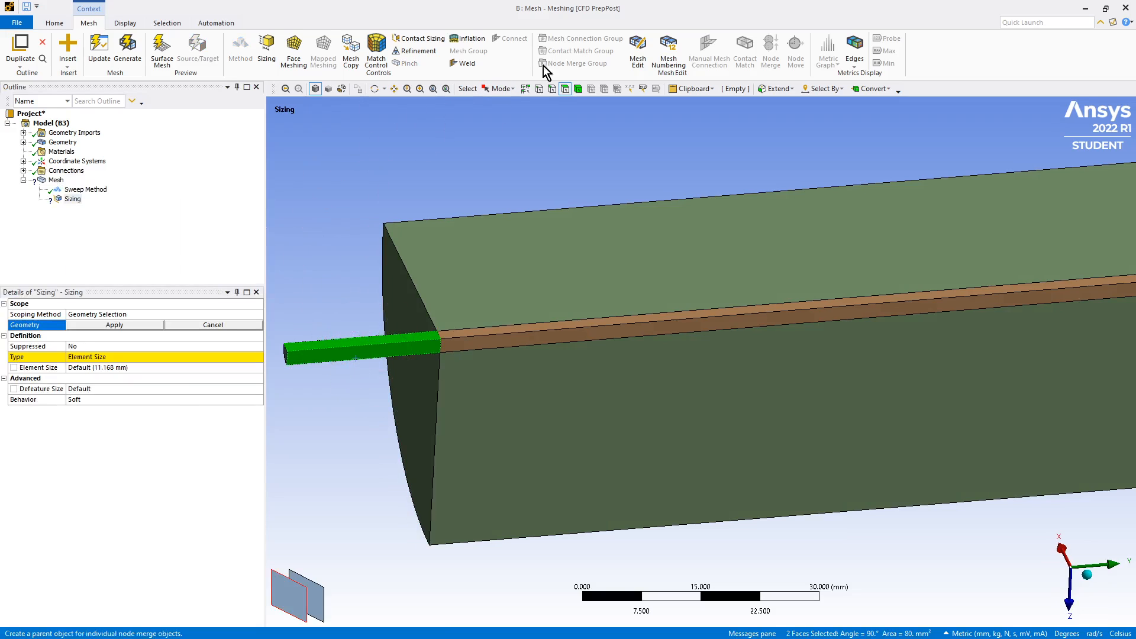
pyautogui.click(546, 101)
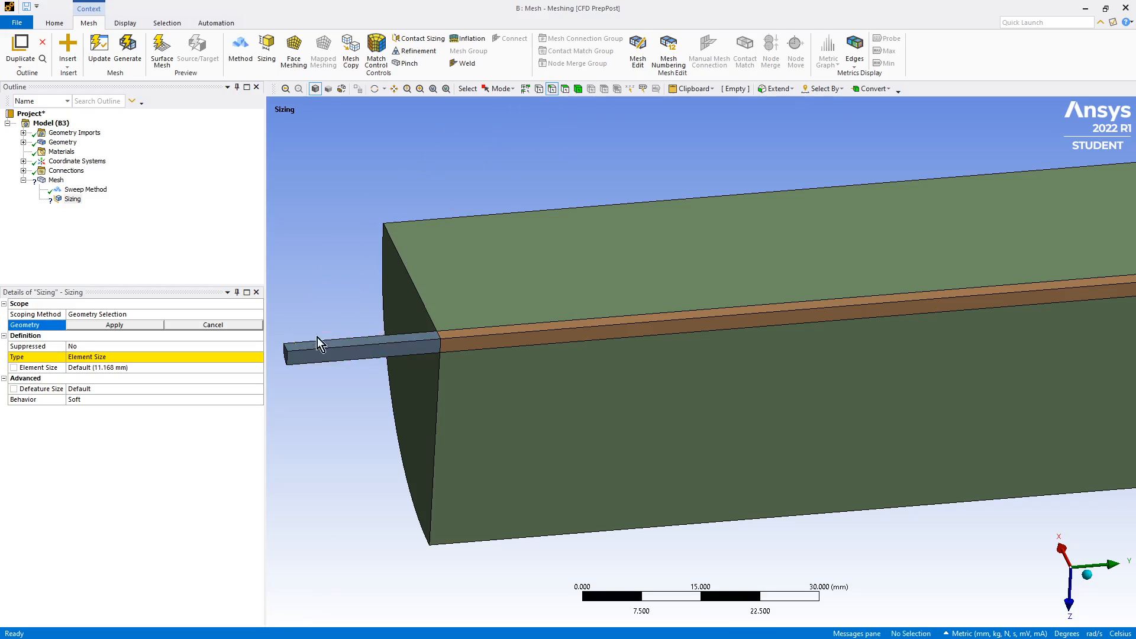
pyautogui.moveTo(322, 340); pyautogui.dragTo(327, 379)
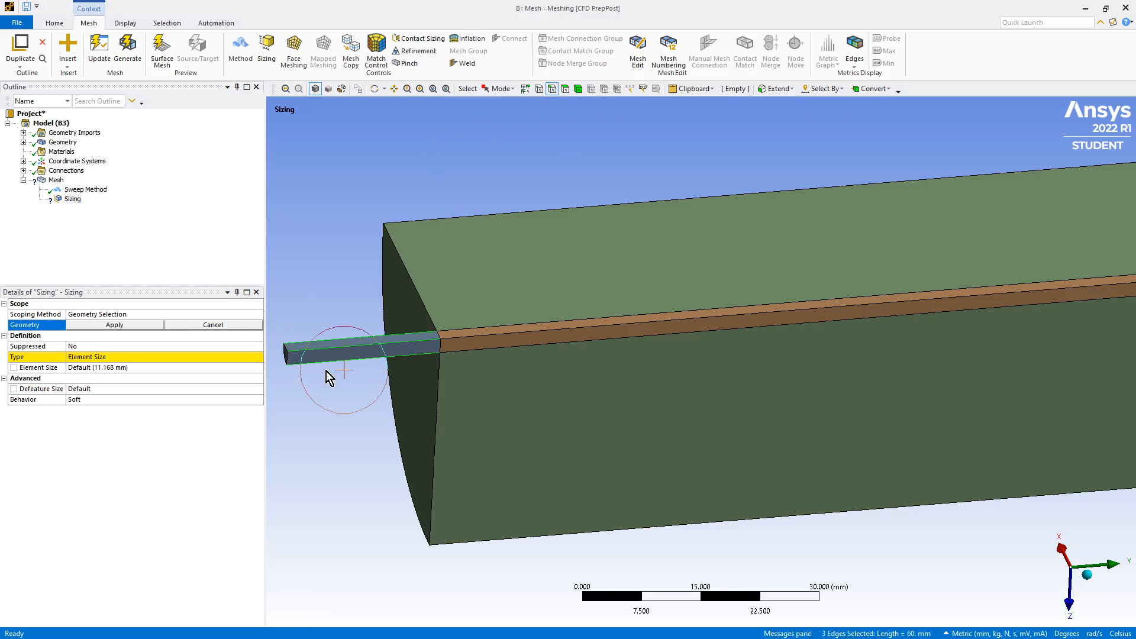
pyautogui.click(94, 325)
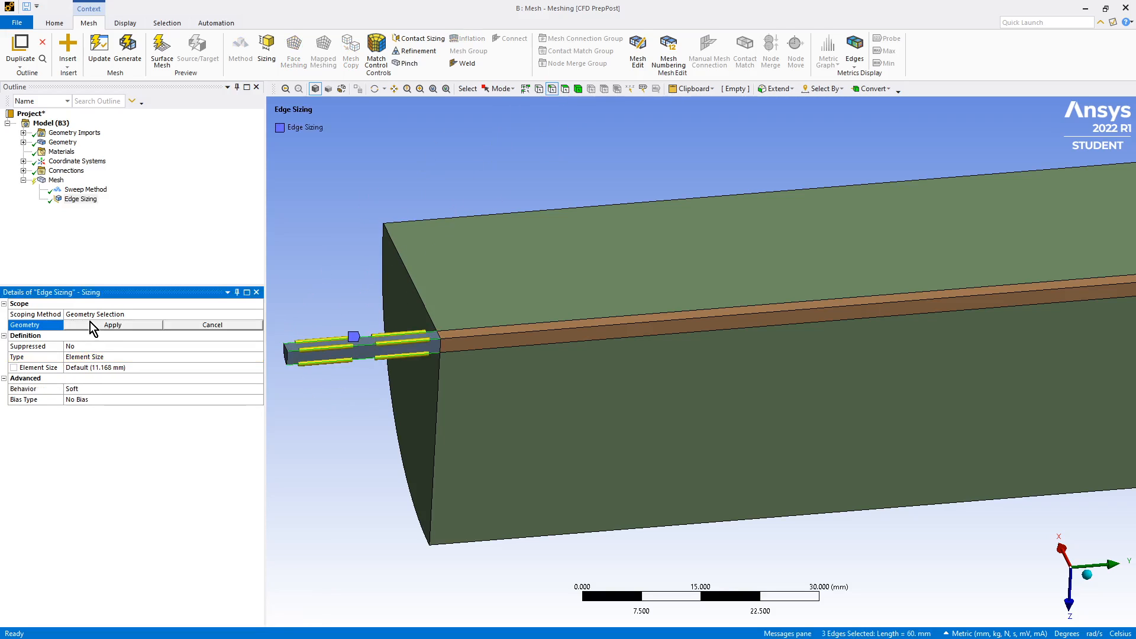
# Step: Define the lengthwise edge sizing by Number of Divisions and set it to 30
pyautogui.click(113, 358)
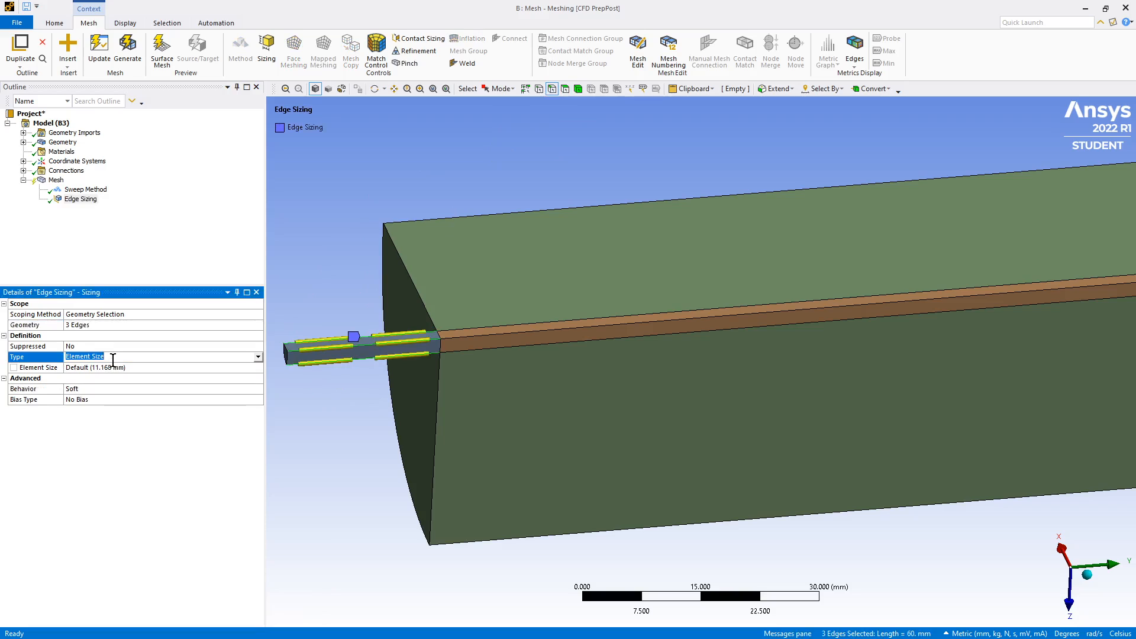
pyautogui.click(258, 357)
pyautogui.click(211, 376)
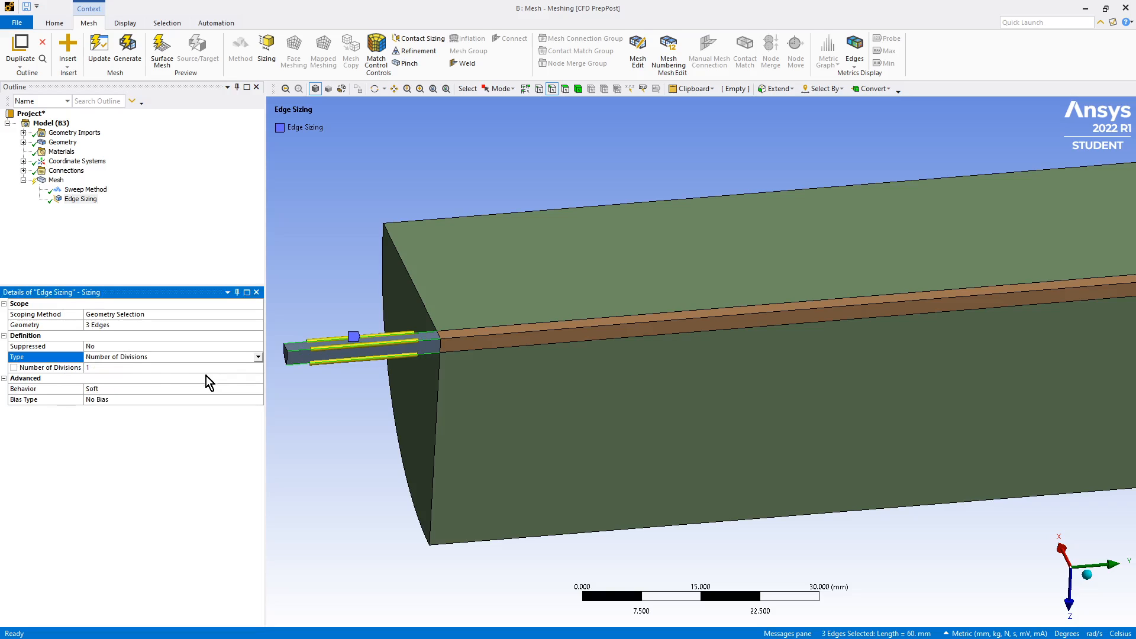
pyautogui.click(156, 368)
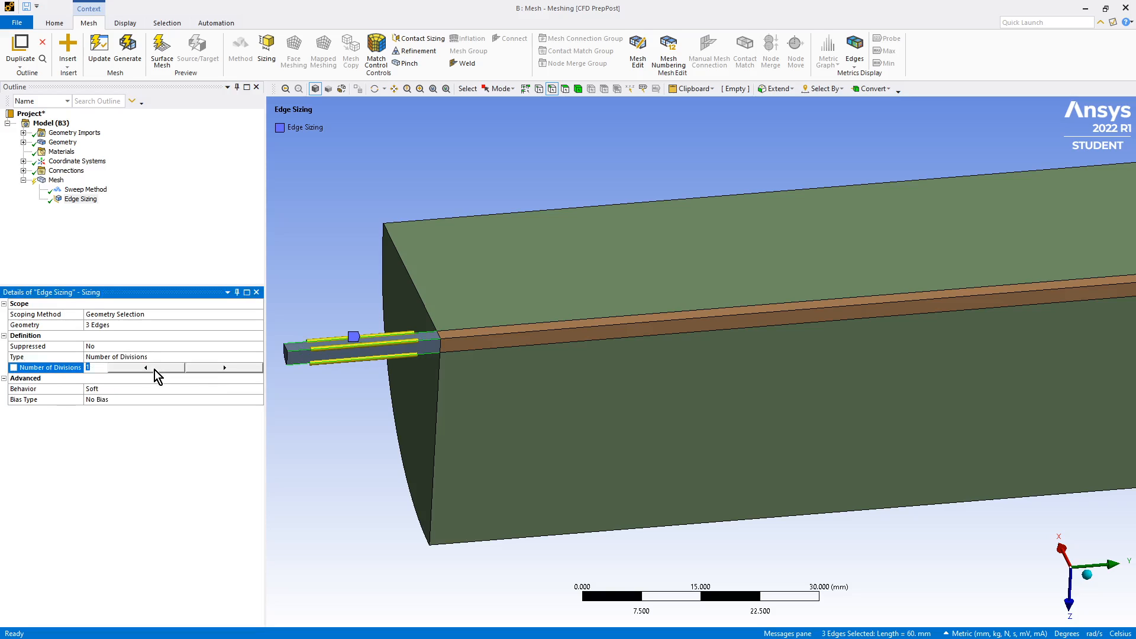
pyautogui.write('30')
pyautogui.press('Return')
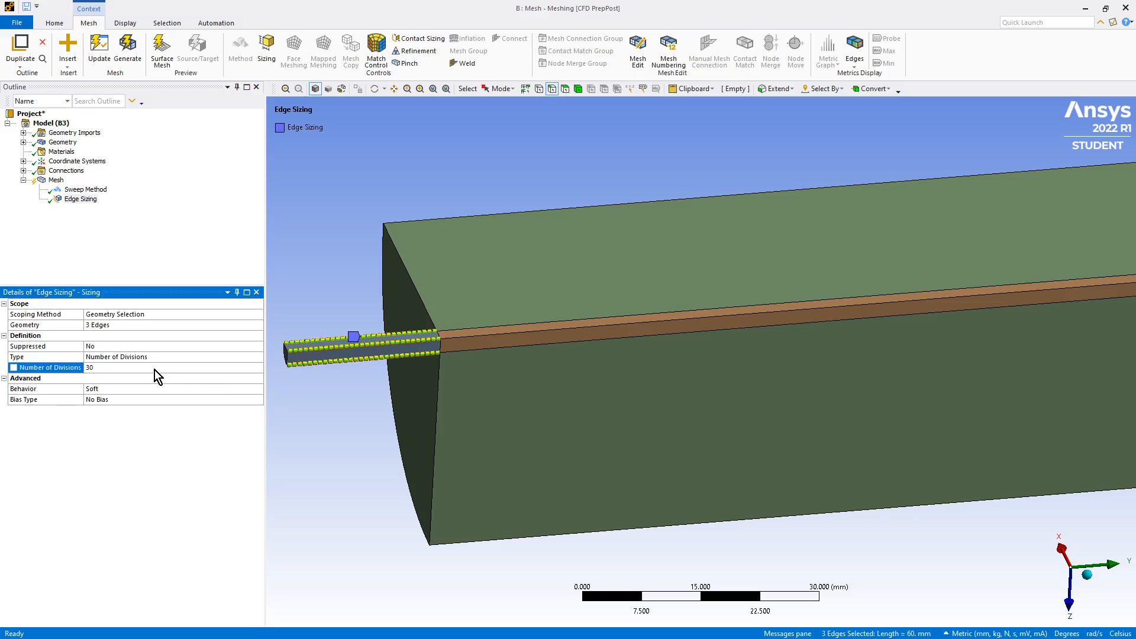
pyautogui.click(347, 468)
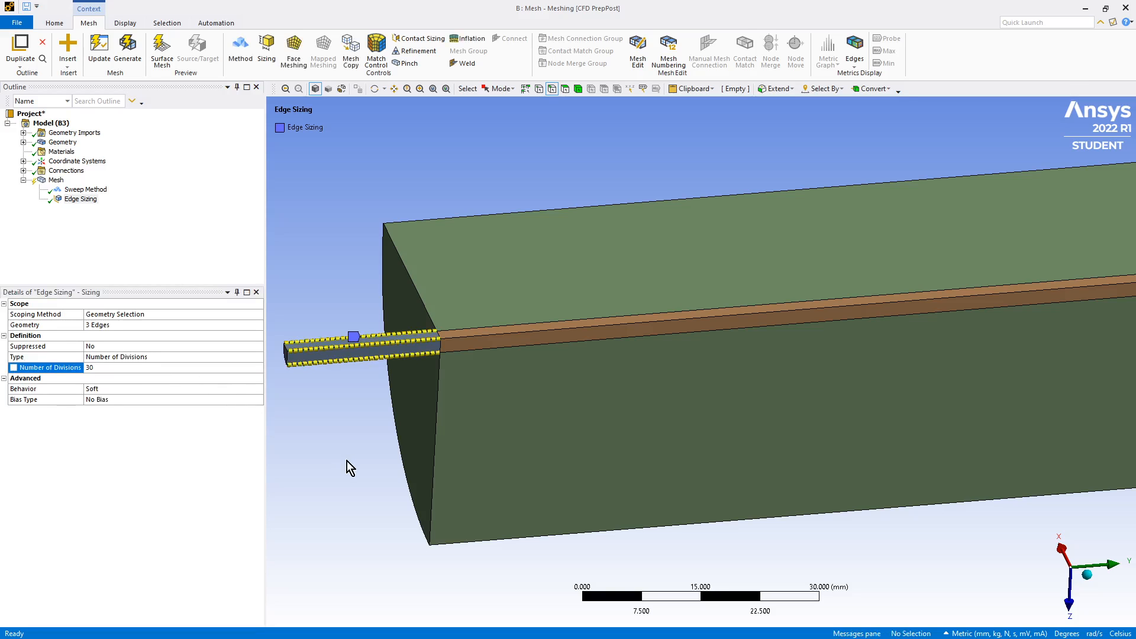
# Step: Insert a second mesh sizing scoped to the two straight edges of the nozzle quarter's free end face
pyautogui.moveTo(342, 453); pyautogui.dragTo(336, 449, button='middle')
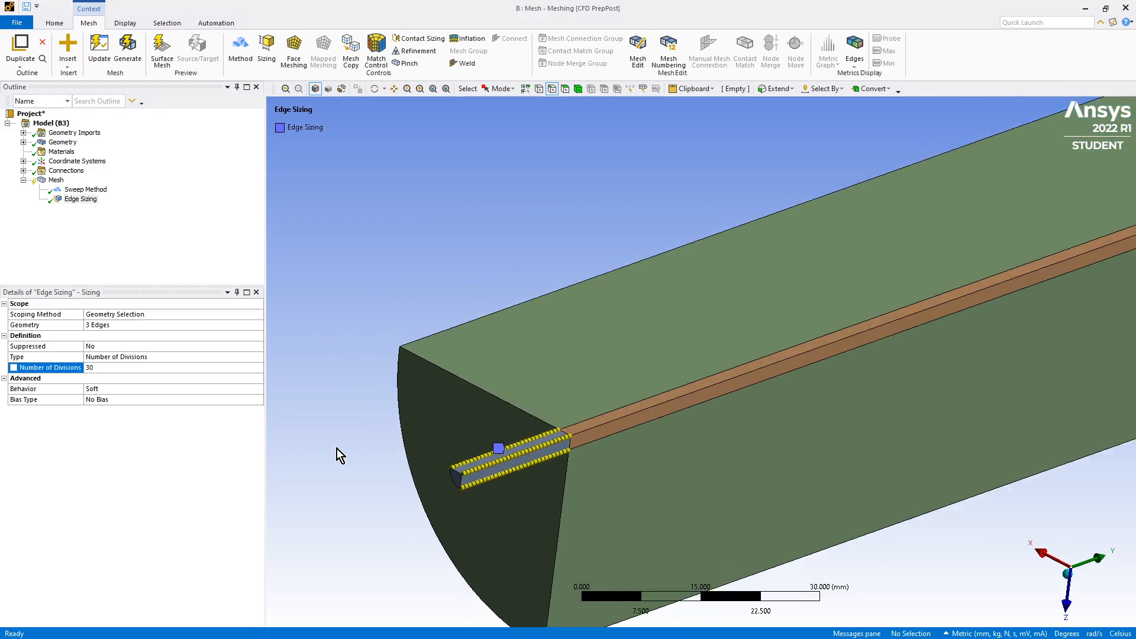
pyautogui.scroll(4, 337, 449)
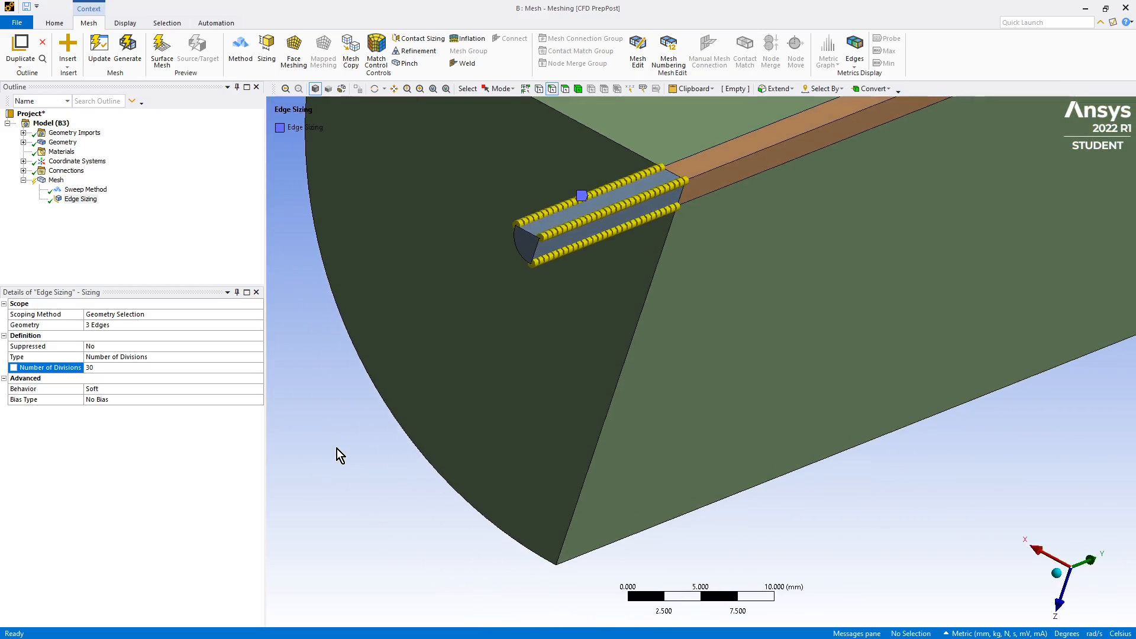
pyautogui.scroll(5, 526, 247)
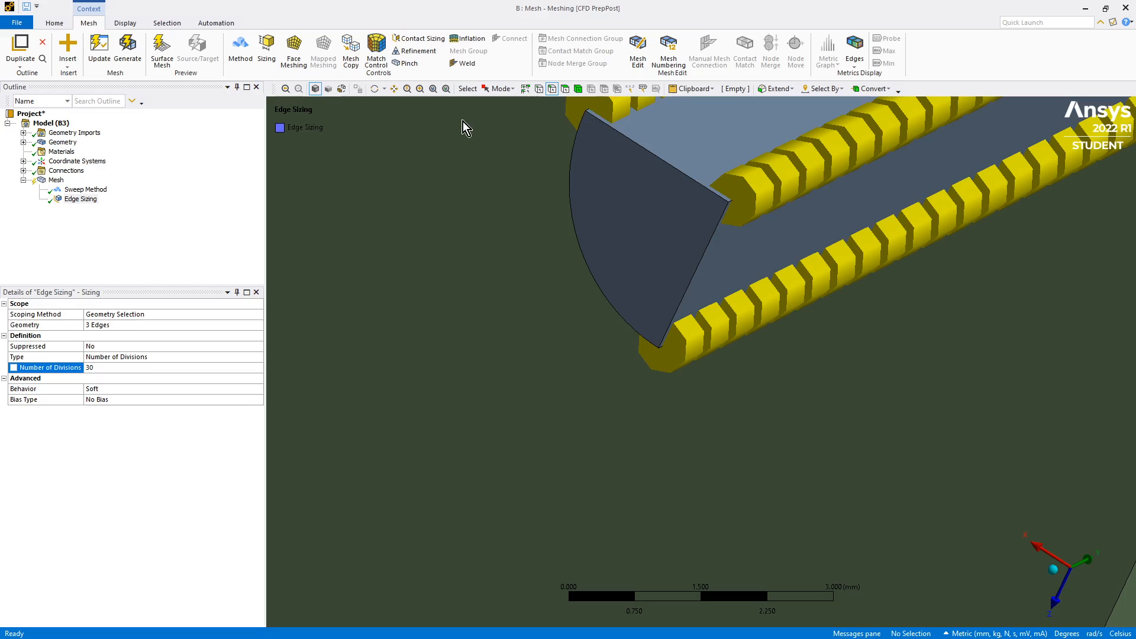
pyautogui.click(172, 233)
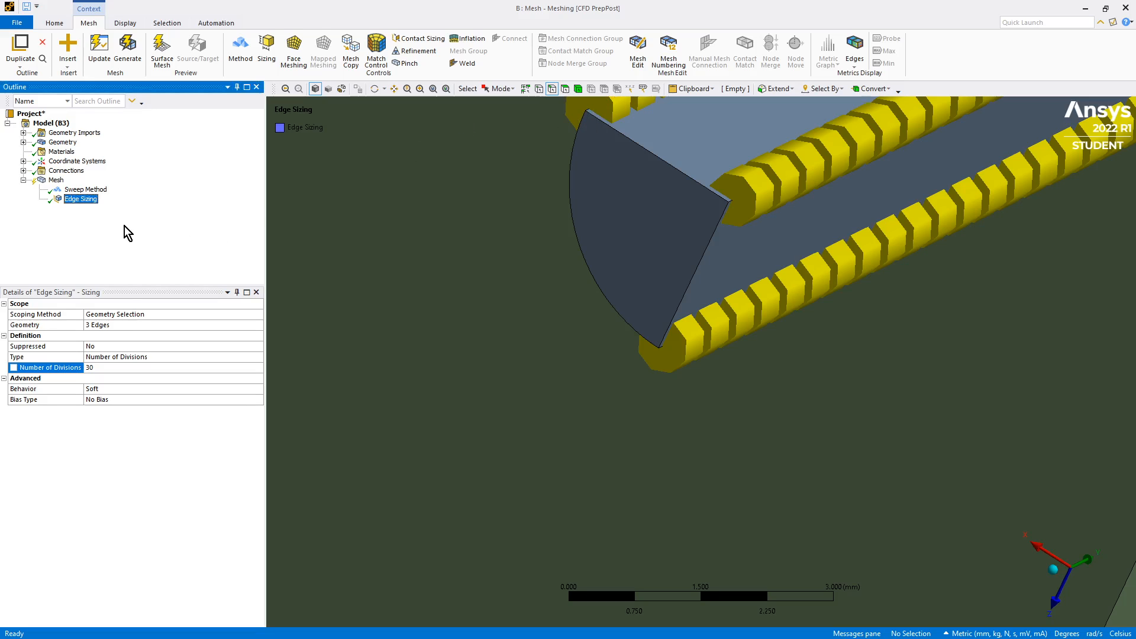
pyautogui.rightClick(87, 202)
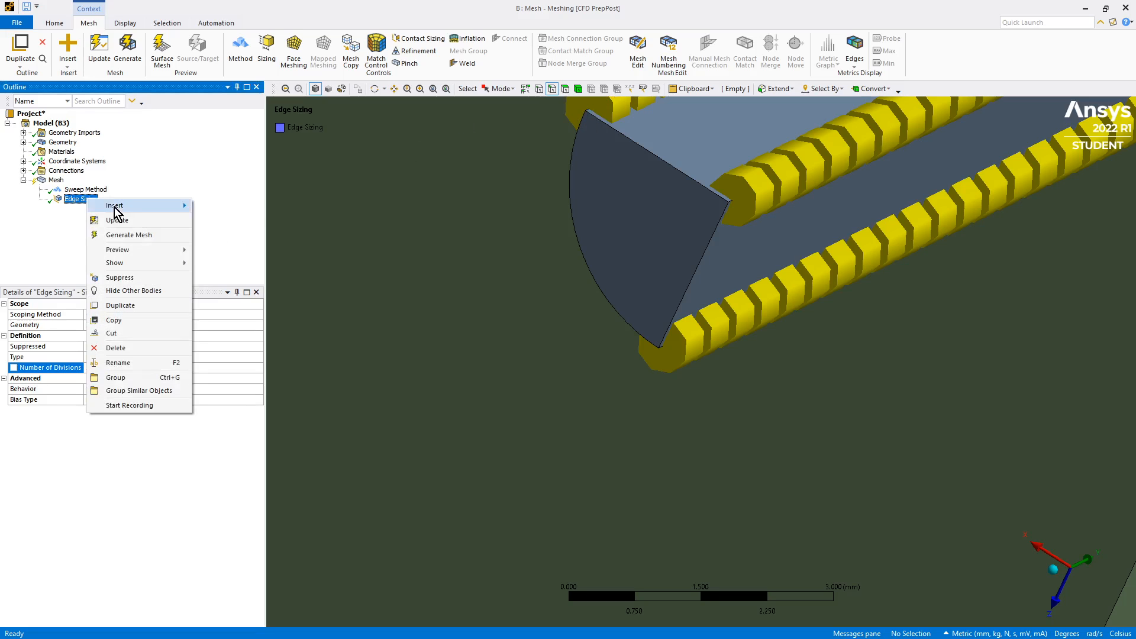
pyautogui.moveTo(115, 206)
pyautogui.click(214, 222)
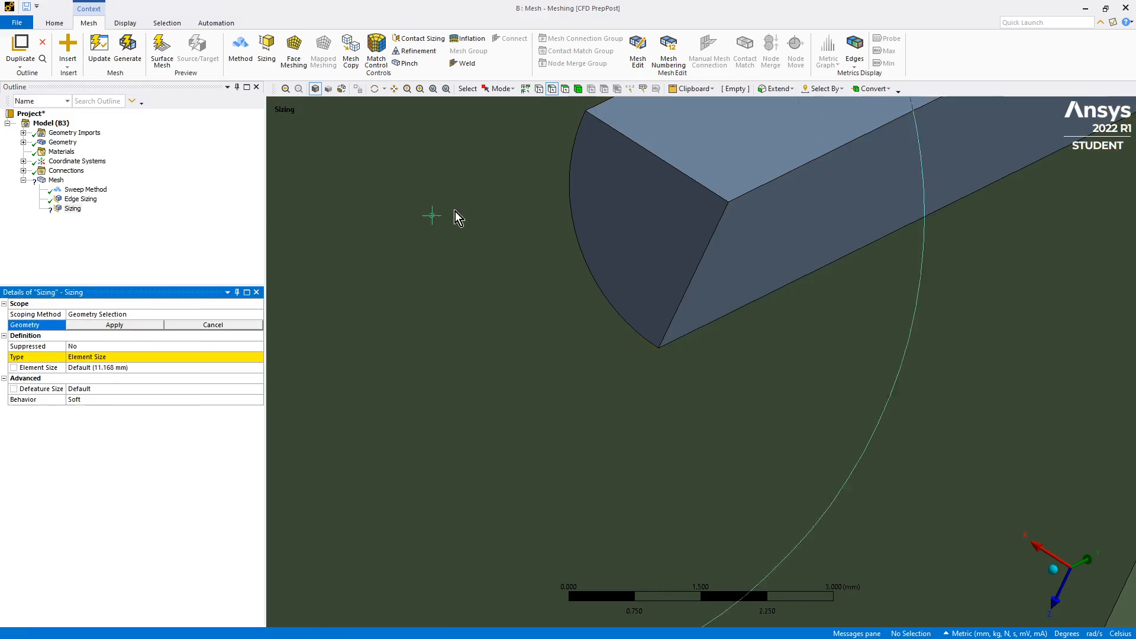
pyautogui.click(667, 166)
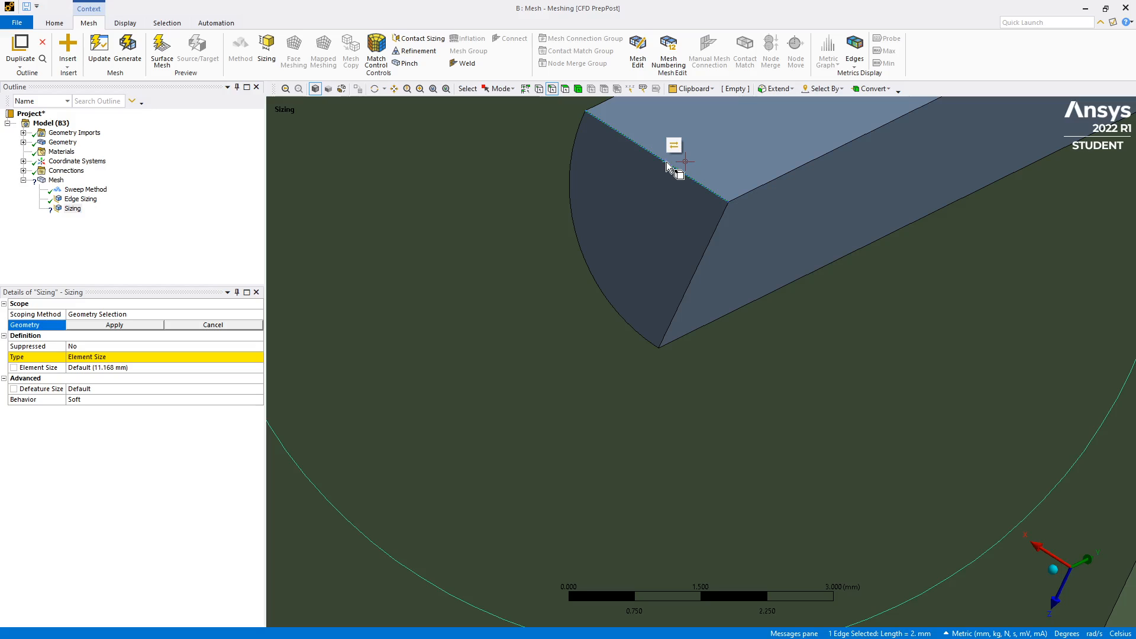
pyautogui.keyDown('ctrl'); pyautogui.click(702, 252); pyautogui.keyUp('ctrl')
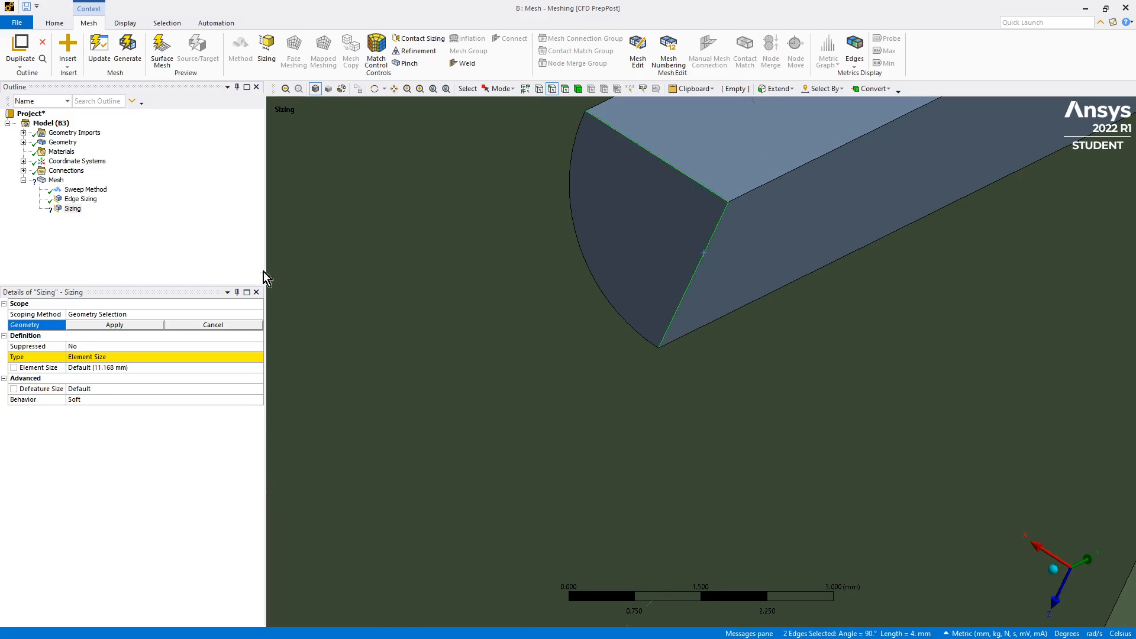
pyautogui.click(139, 326)
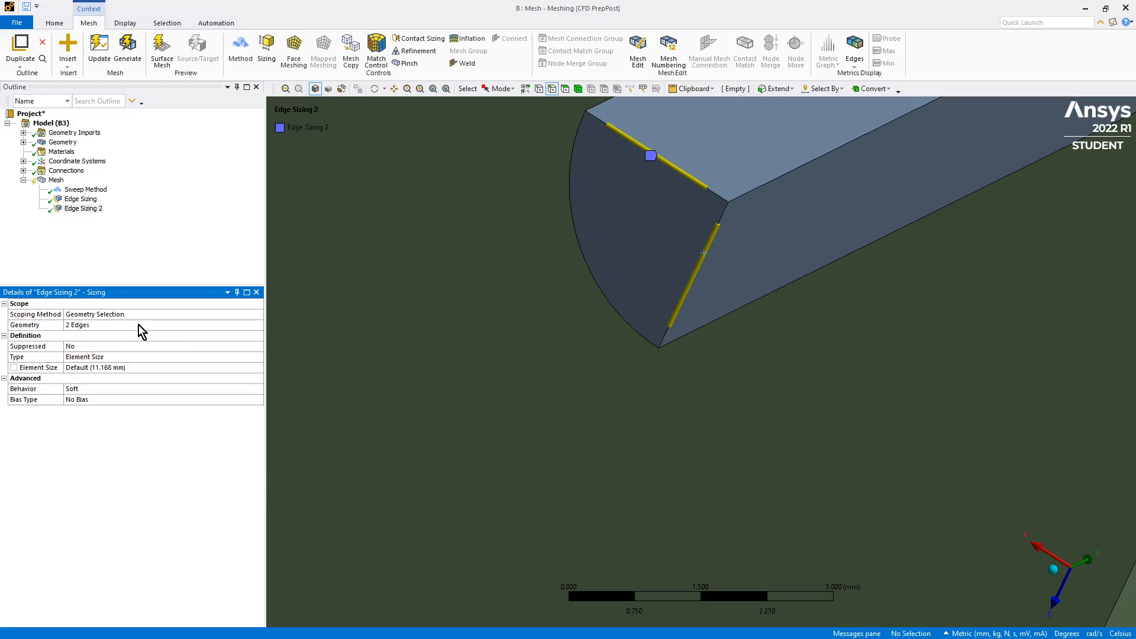
# Step: Define the end-face edge sizing by Number of Divisions and set it to 20
pyautogui.click(112, 357)
pyautogui.click(258, 357)
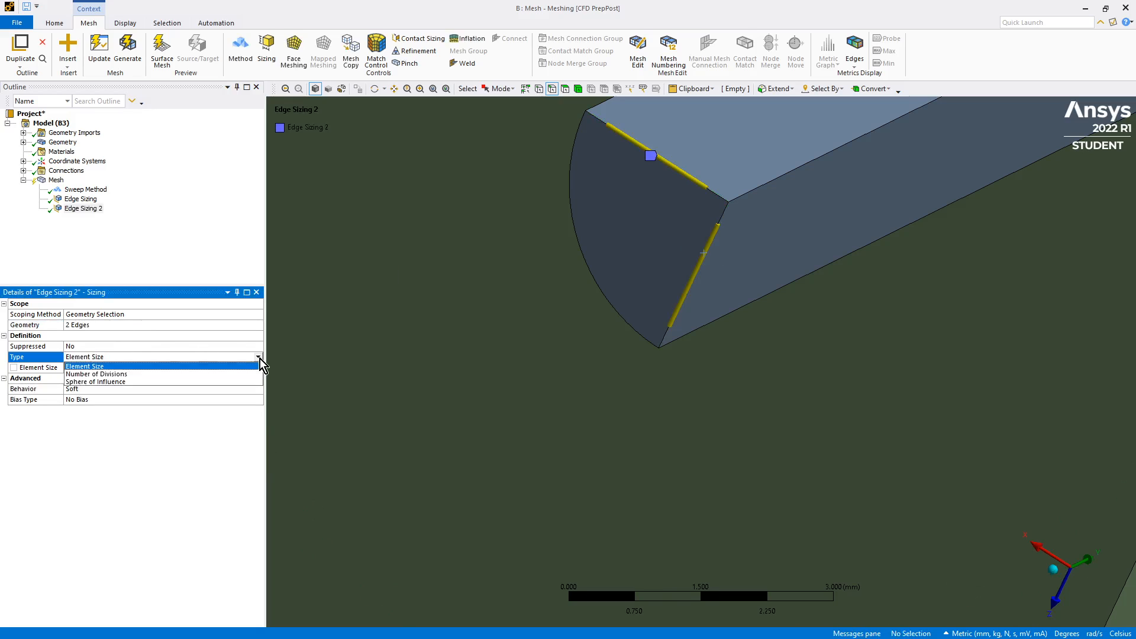
pyautogui.click(239, 373)
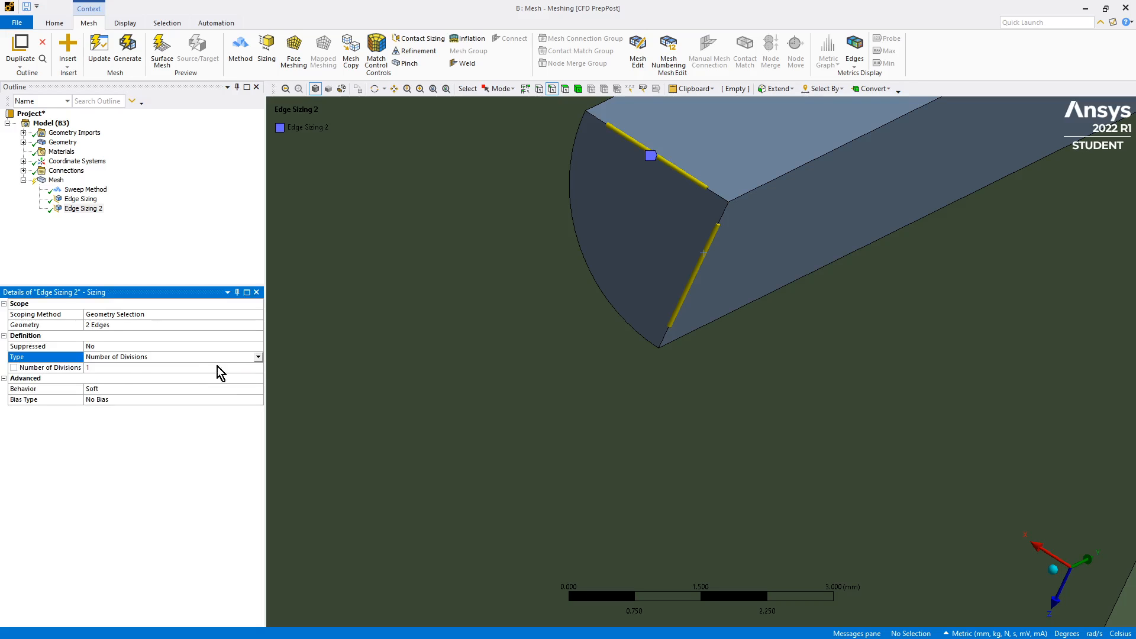
pyautogui.click(107, 368)
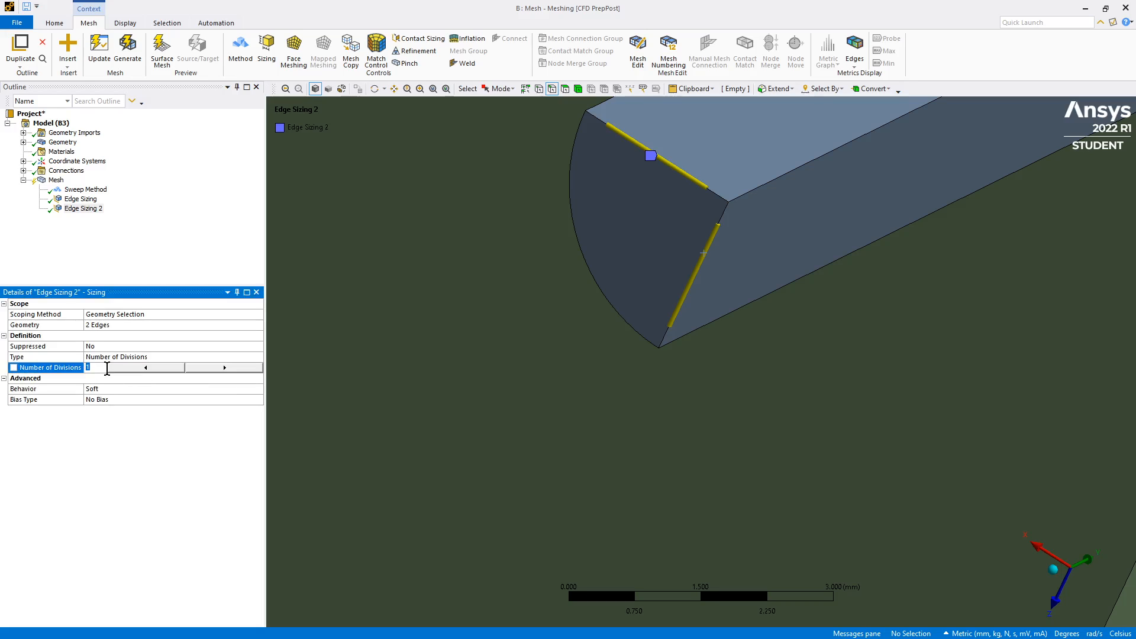
pyautogui.write('20')
pyautogui.press('Return')
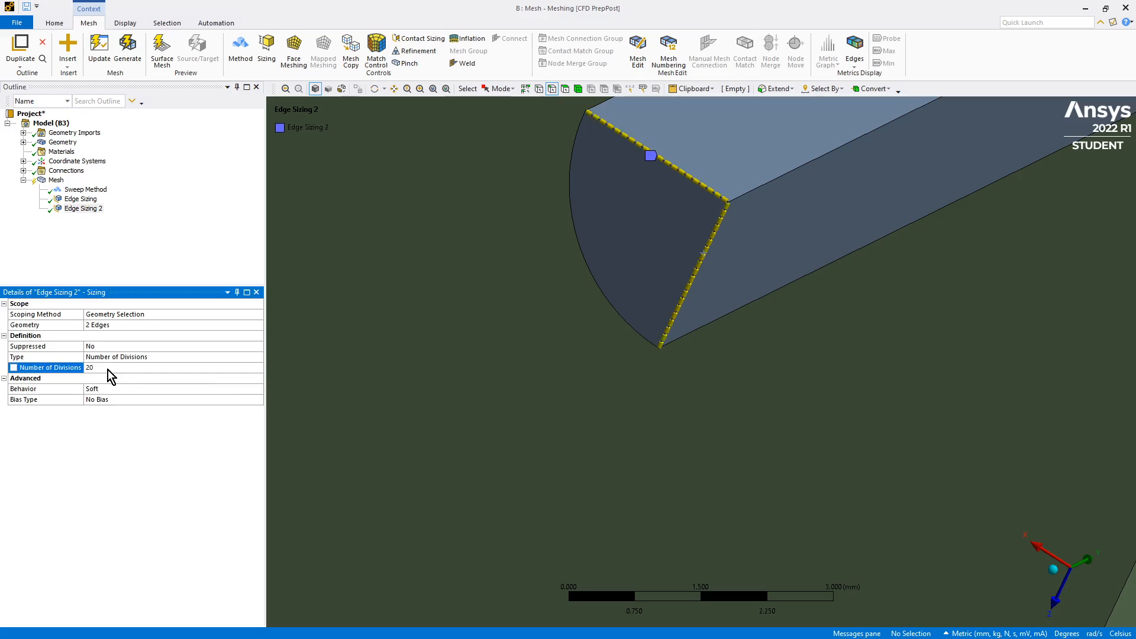
# Step: Give the end-face edge sizing a one-directional short-to-long bias with a Bias Factor of 5
pyautogui.click(139, 402)
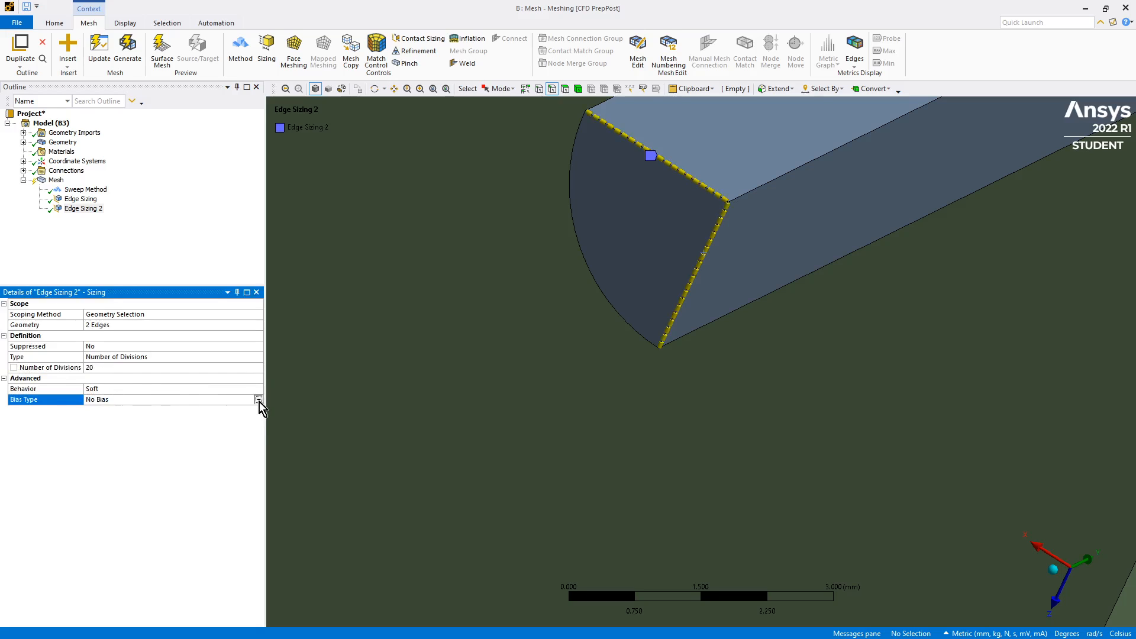
pyautogui.click(258, 401)
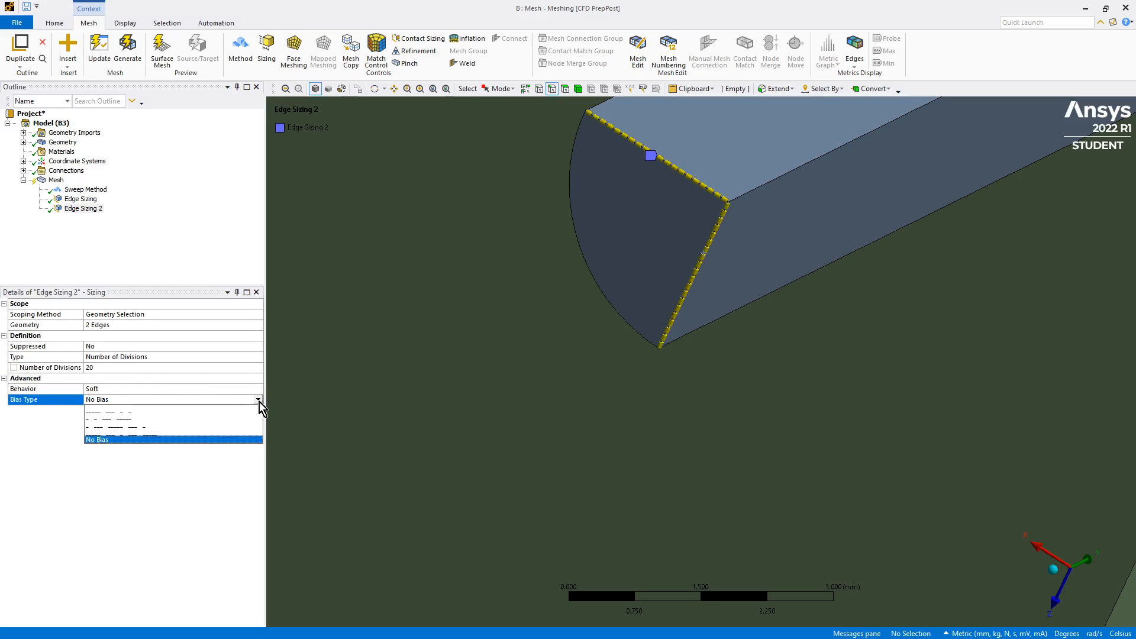
pyautogui.click(190, 417)
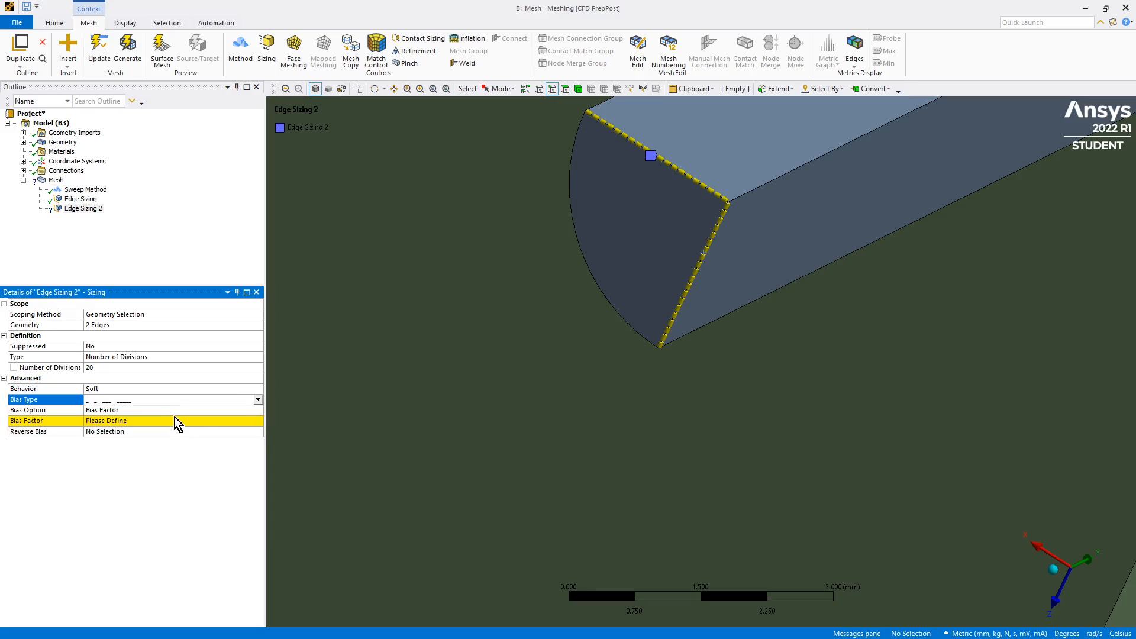
pyautogui.click(173, 421)
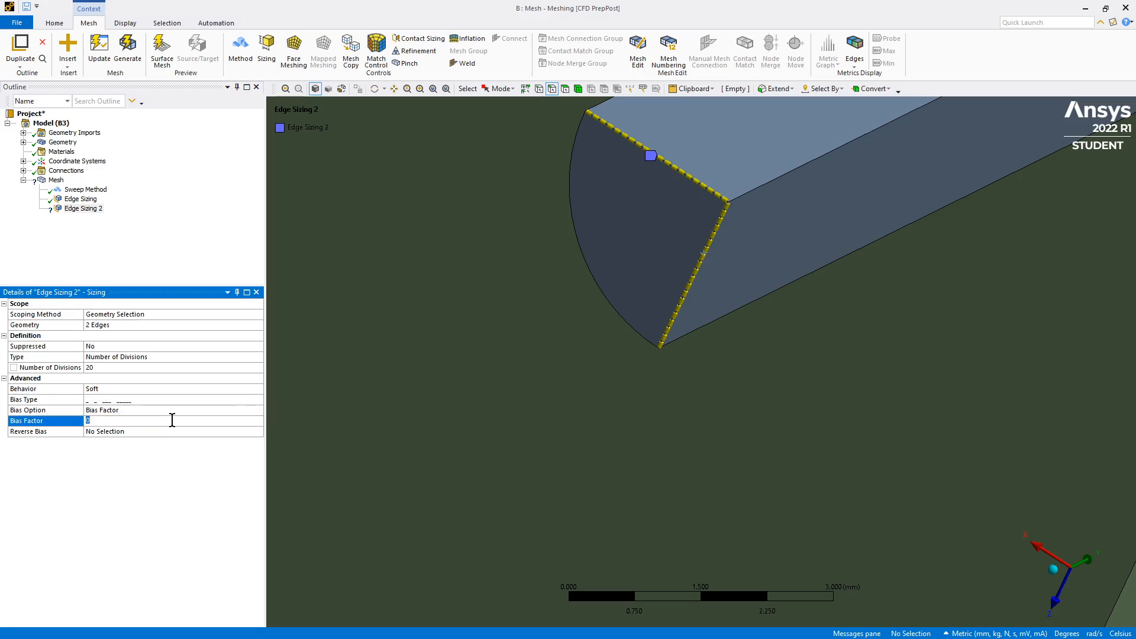
pyautogui.press('Return')
# Step: Reverse the bias on the lower straight edge of the nozzle quarter's free end face
pyautogui.click(94, 432)
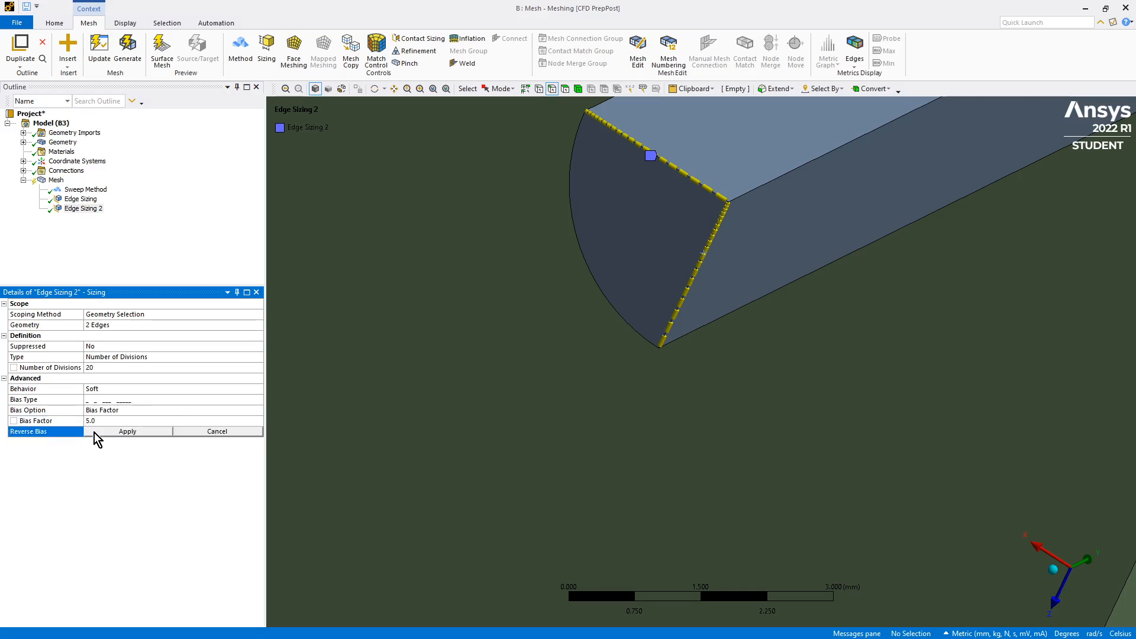
pyautogui.click(687, 289)
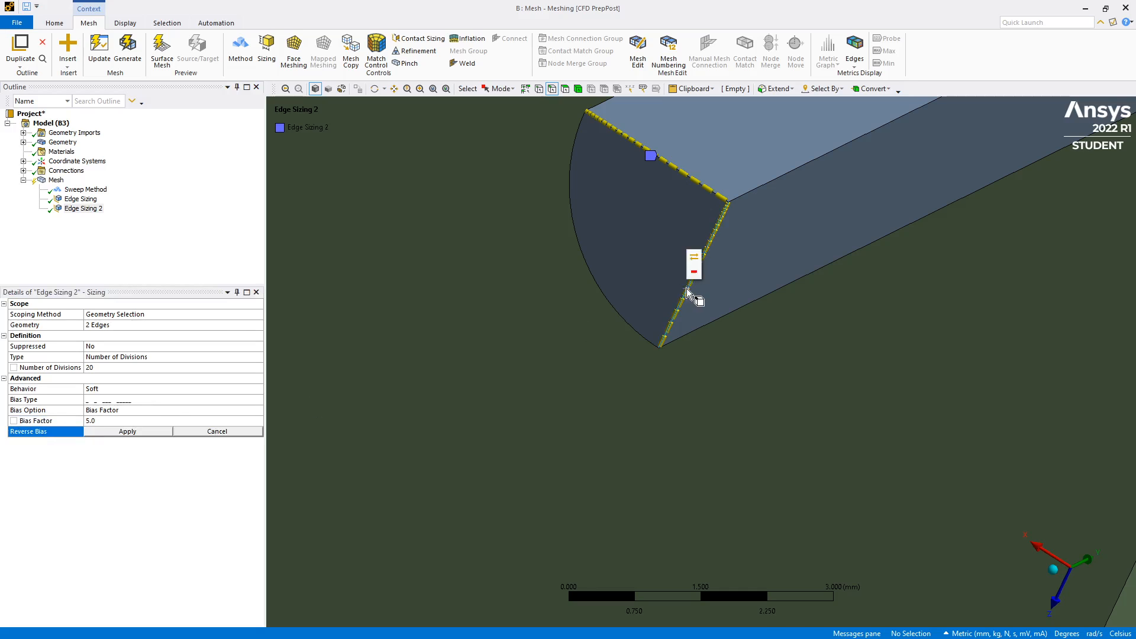
pyautogui.click(127, 431)
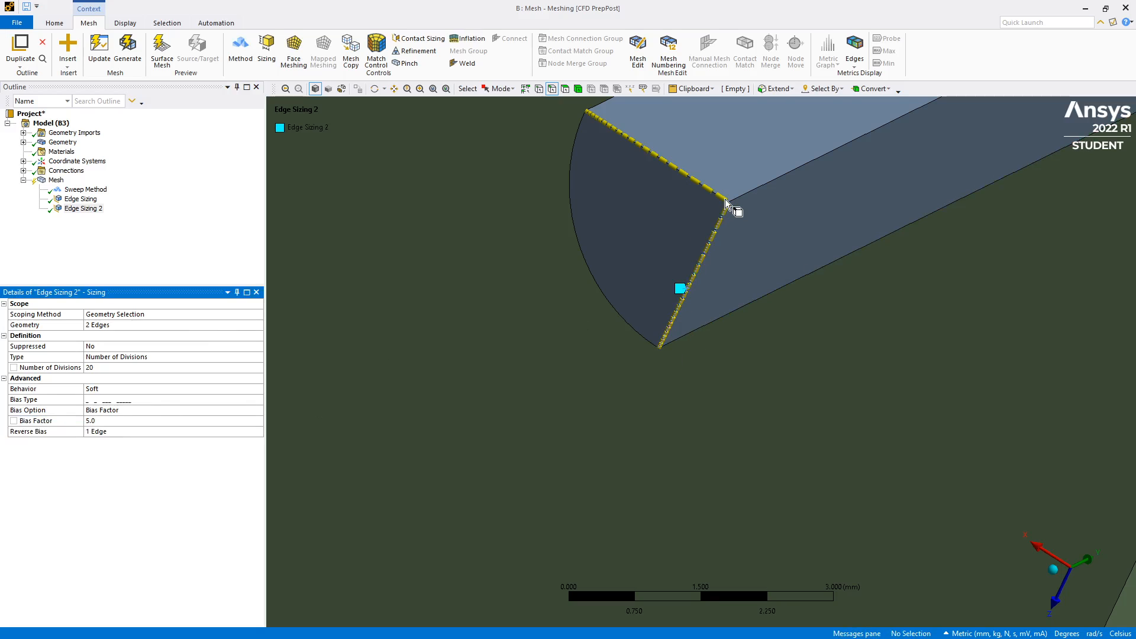
pyautogui.click(105, 264)
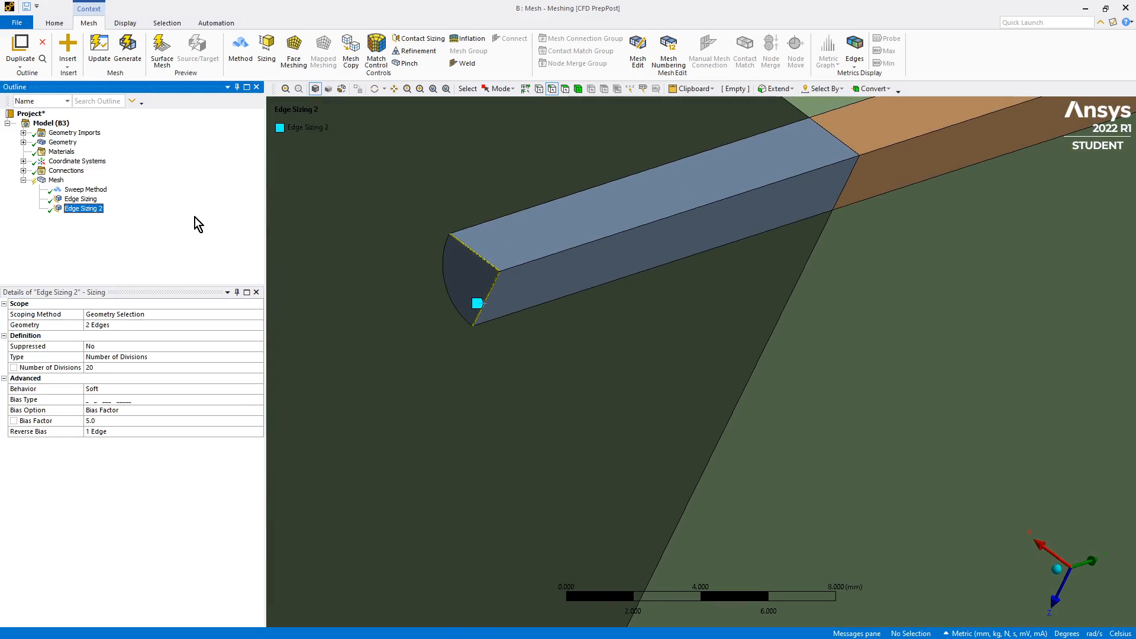
# Step: Generate the mesh on the small nozzle quarter body only and inspect its free end face up close
pyautogui.click(56, 180)
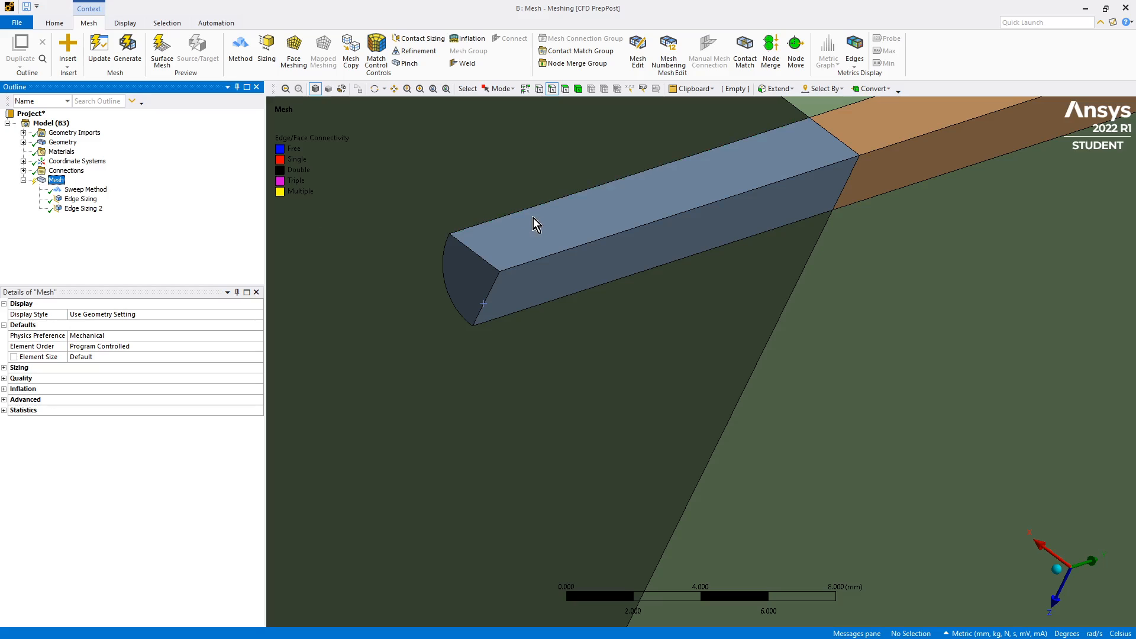
pyautogui.click(578, 89)
pyautogui.rightClick(592, 200)
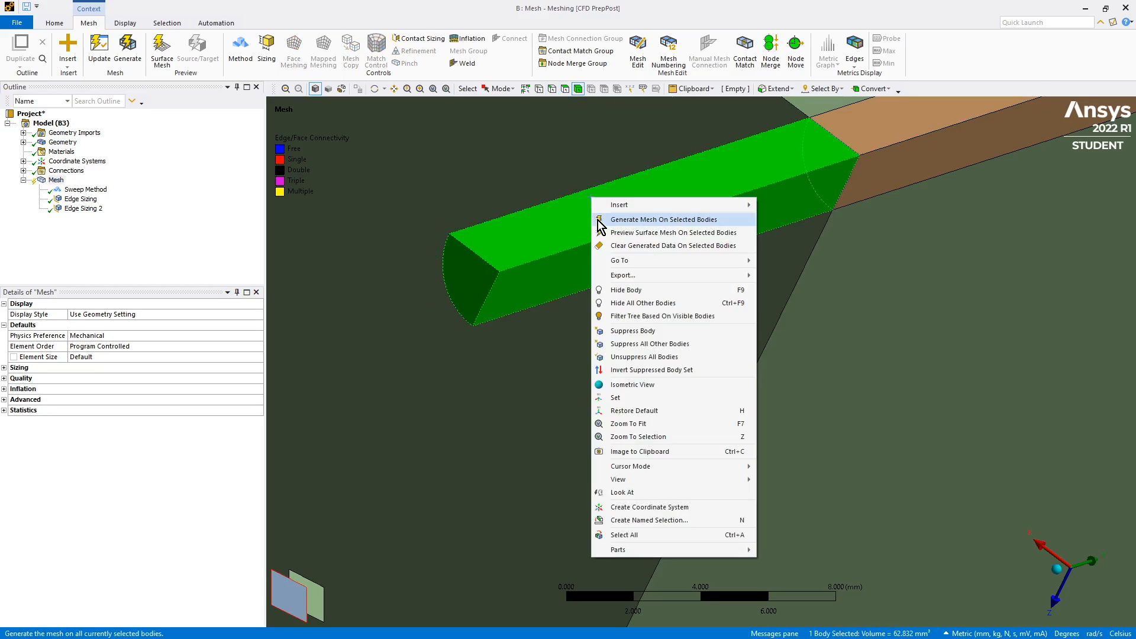
pyautogui.click(598, 220)
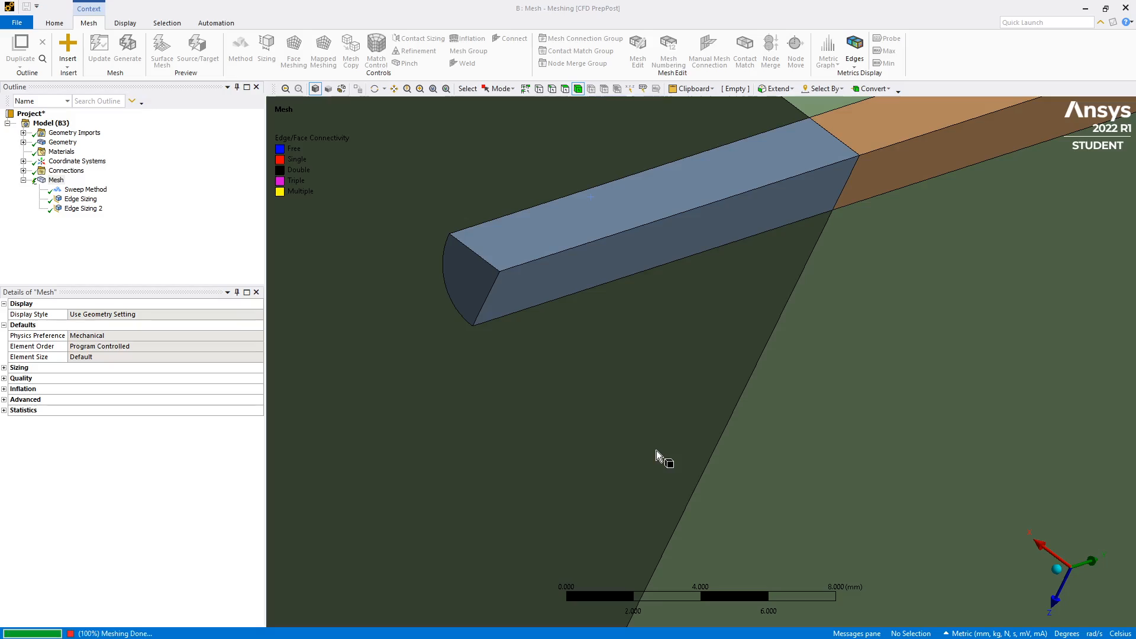
pyautogui.scroll(3, 656, 449)
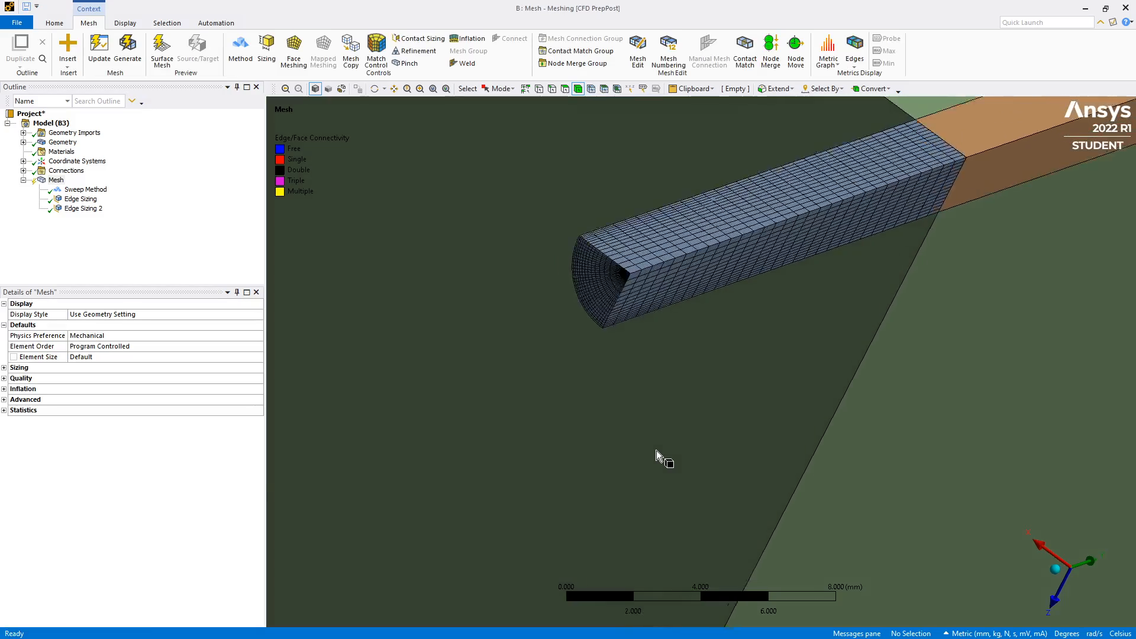
pyautogui.scroll(3, 655, 450)
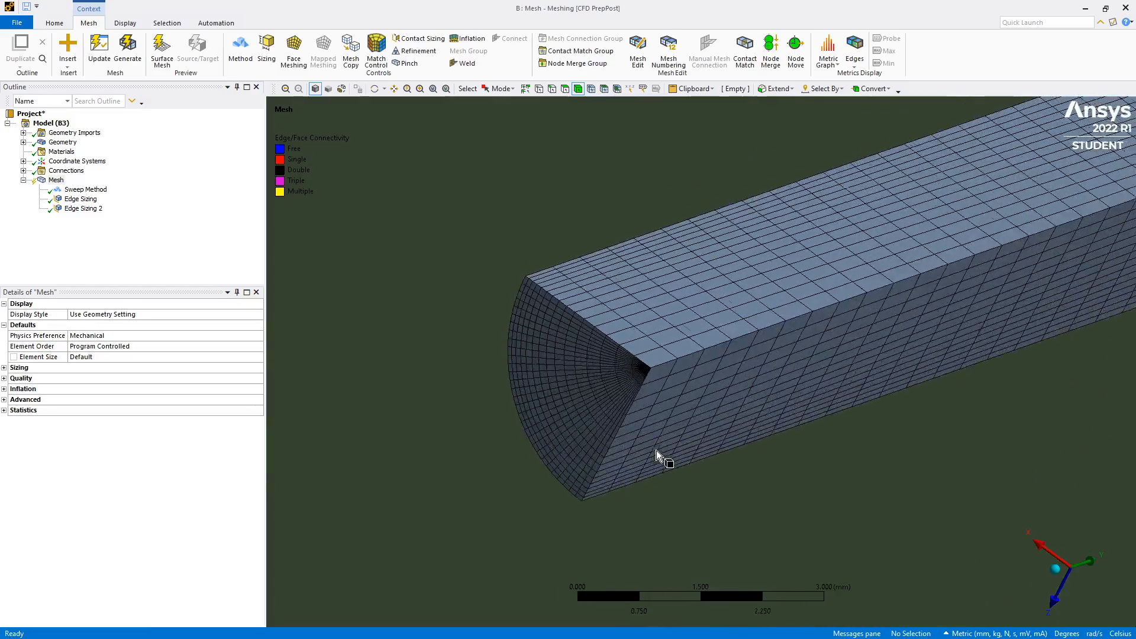